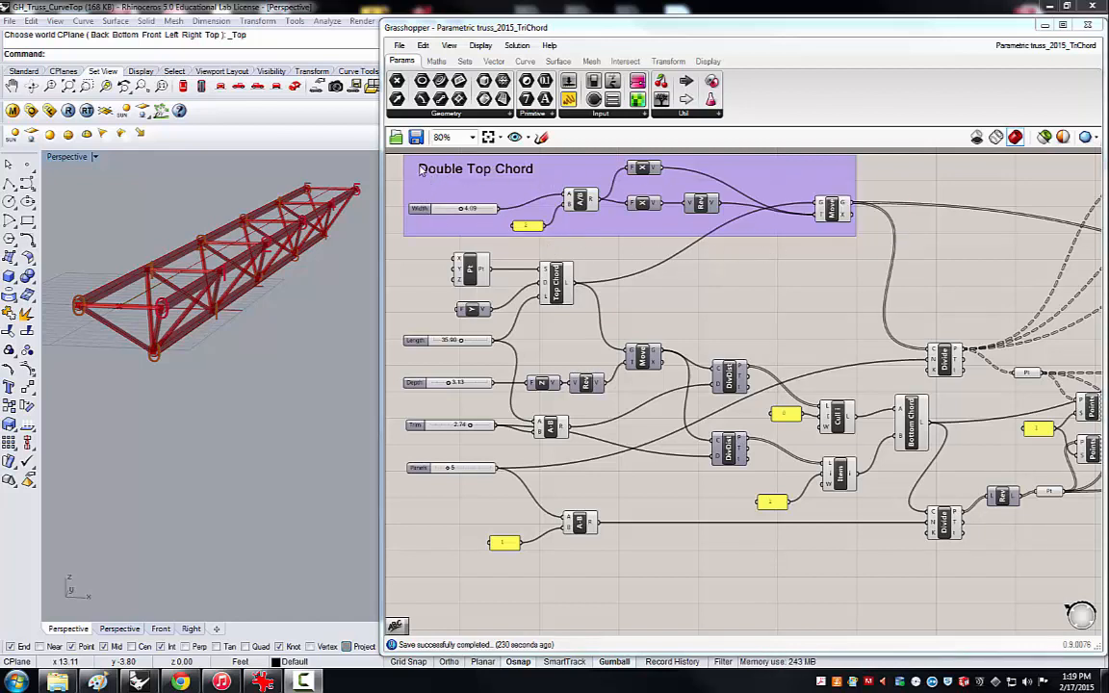
Set the truss sliders to a width of 2.76, a length of 37.78 and 4 panels.
mouse_move(457, 211)
left_mouse_down()
mouse_move(478, 209)
mouse_move(424, 213)
mouse_move(452, 220)
left_mouse_up()
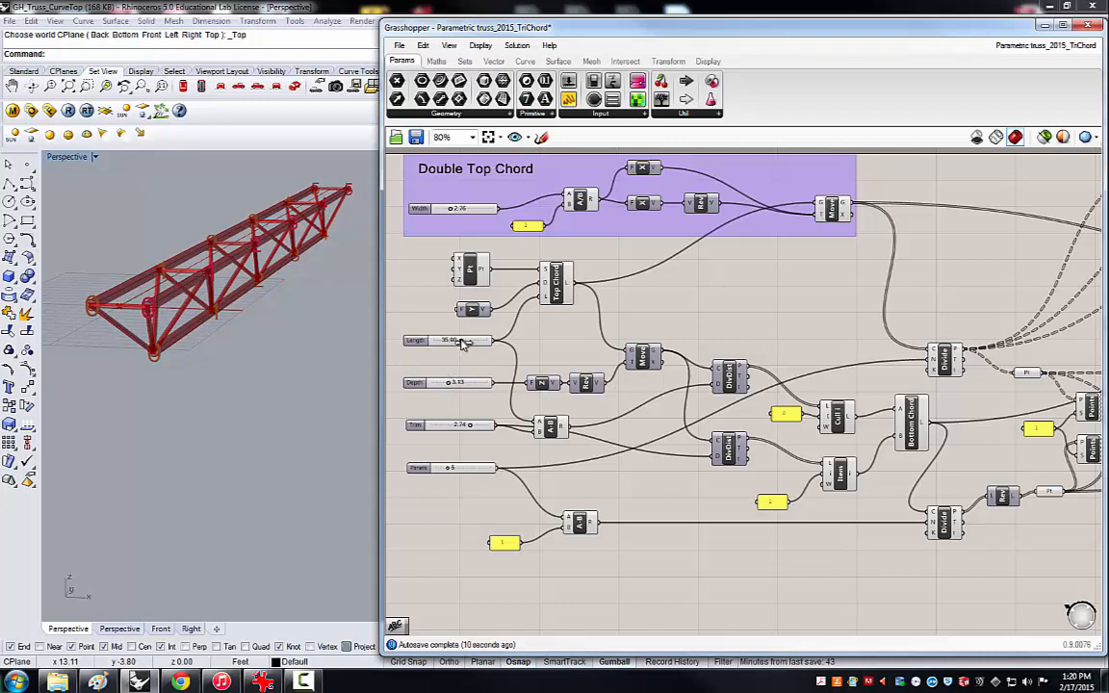
left_click_drag(461, 343, 461, 343)
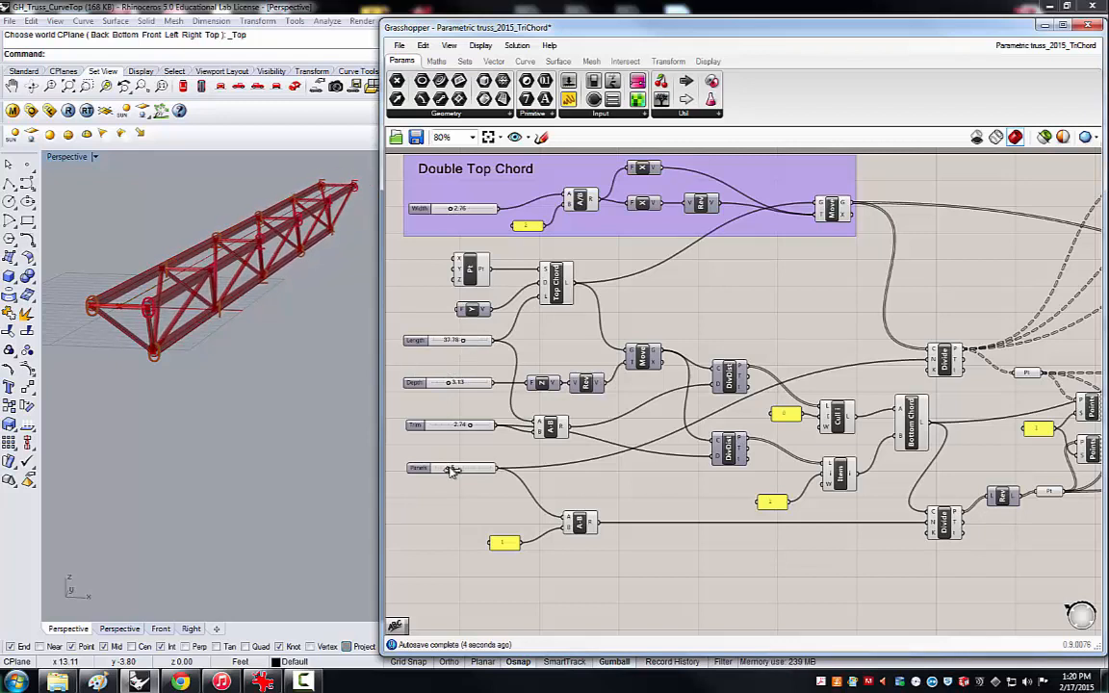
left_click_drag(452, 470, 445, 471)
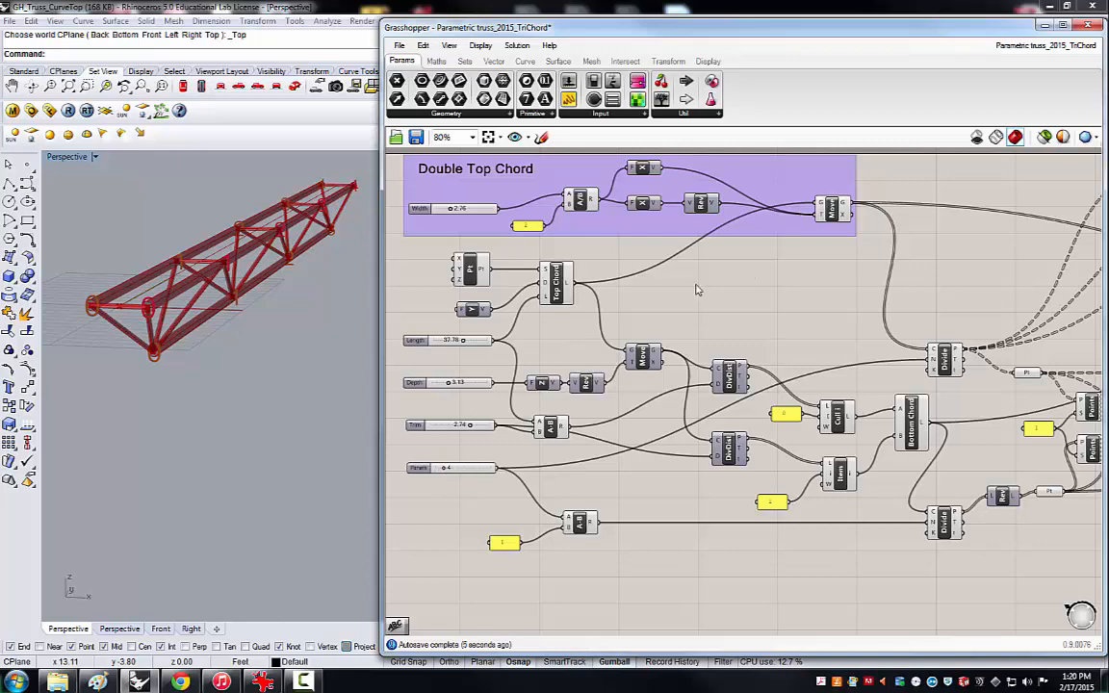
Examine the Double Top Chord and Create Cross bars groups and how they connect to the rest of the truss definition.
scroll(616, 282, "down", 3)
scroll(1026, 239, "up", 2)
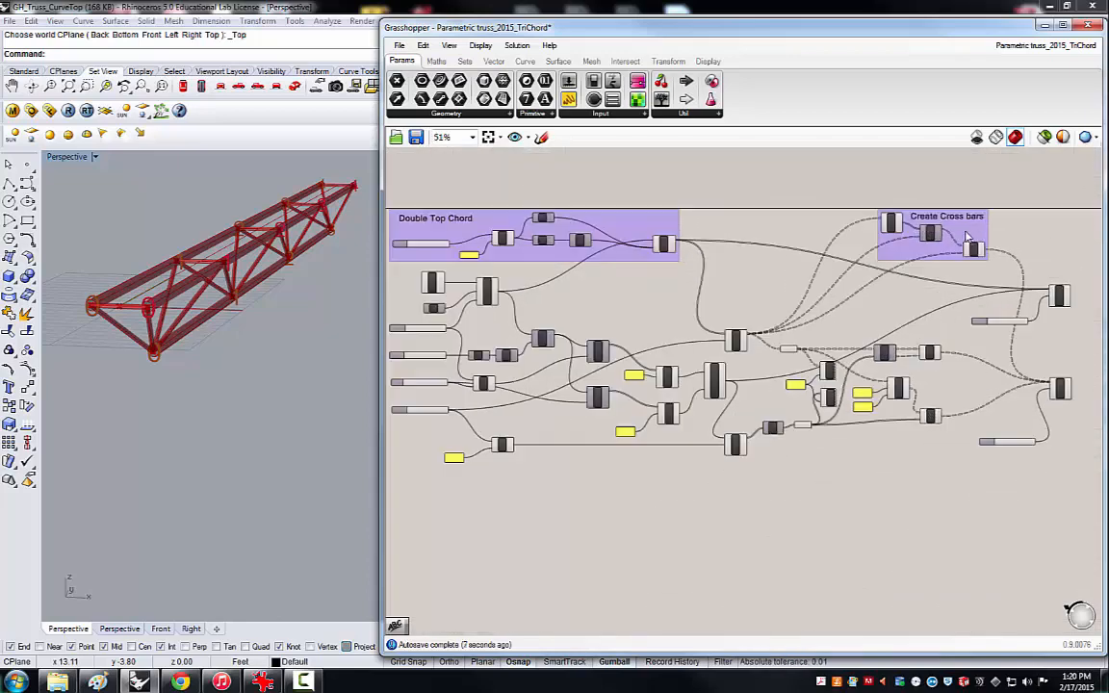
scroll(1026, 239, "up", 2)
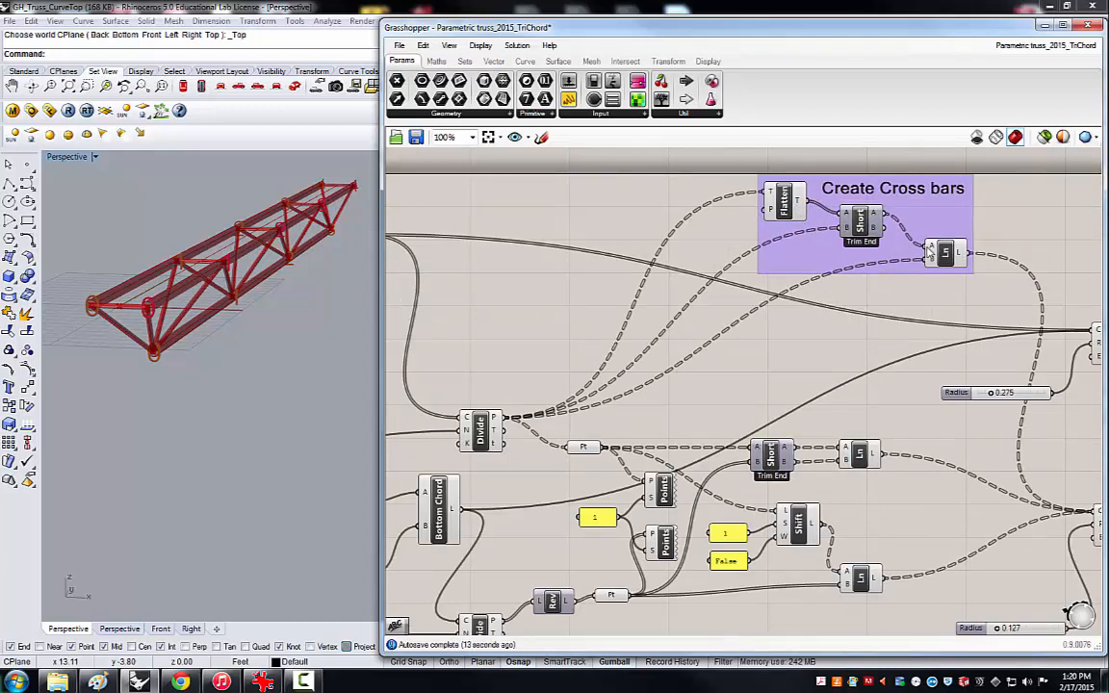
left_click(940, 252)
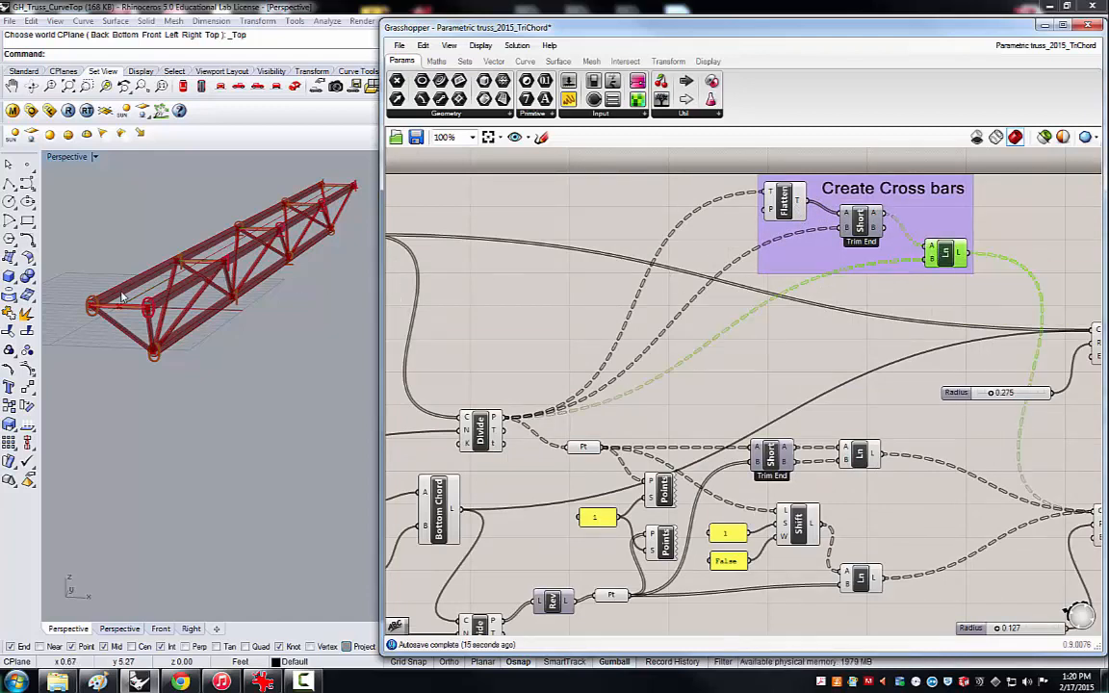
scroll(97, 288, "up", 1)
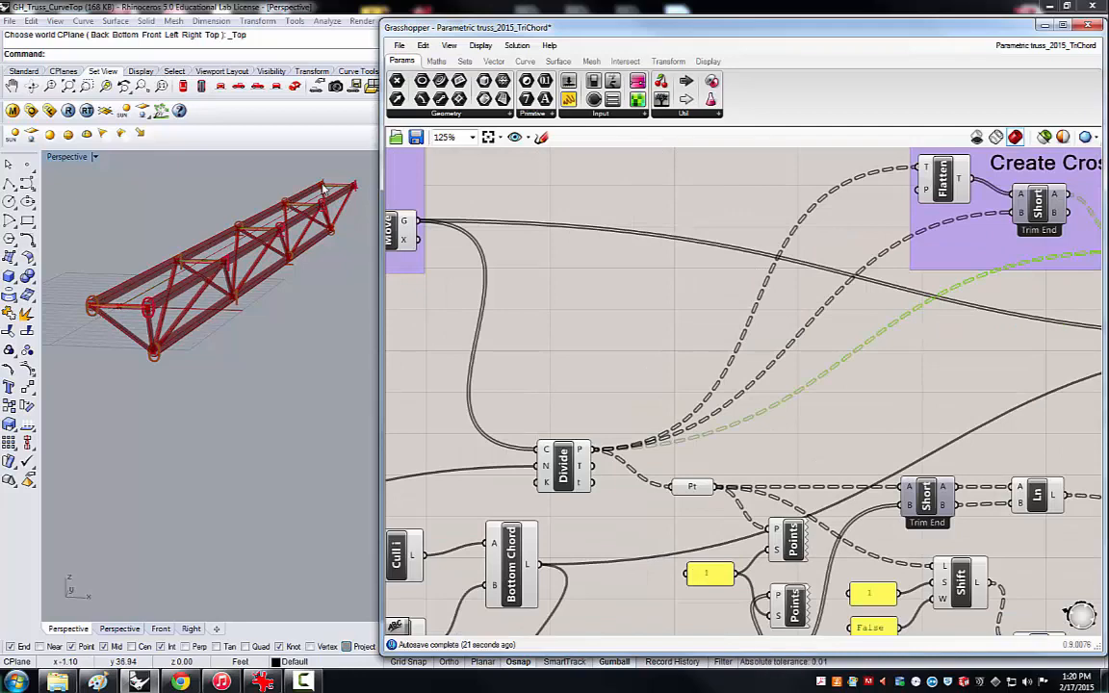
scroll(581, 330, "down", 4)
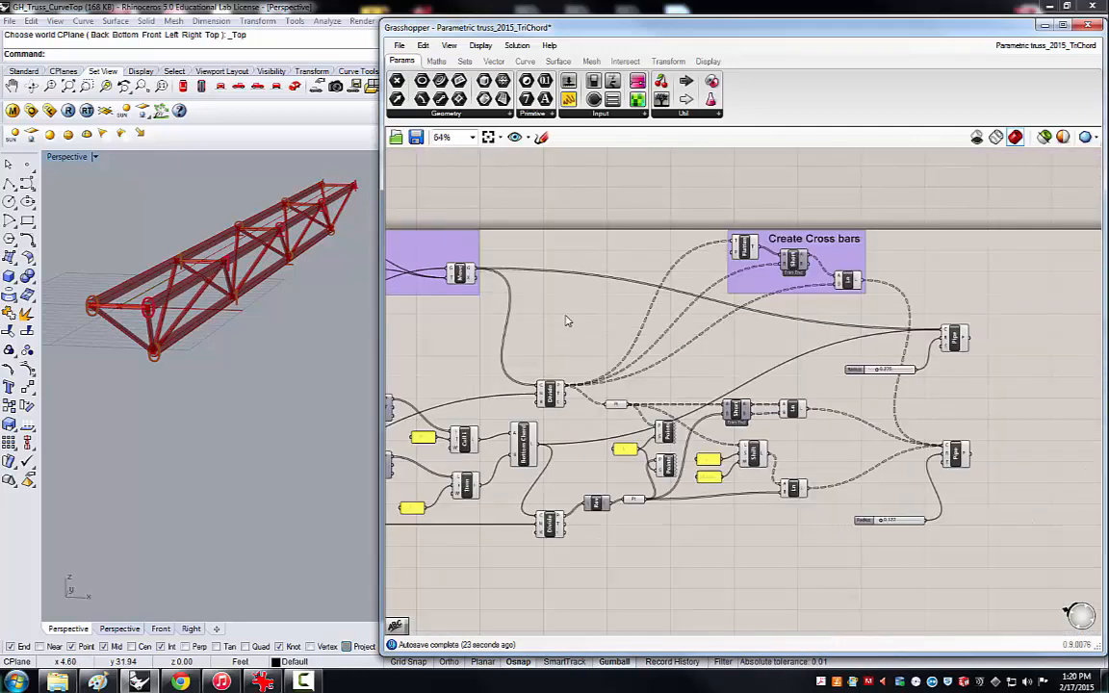
scroll(826, 351, "down", 1)
scroll(618, 414, "up", 2)
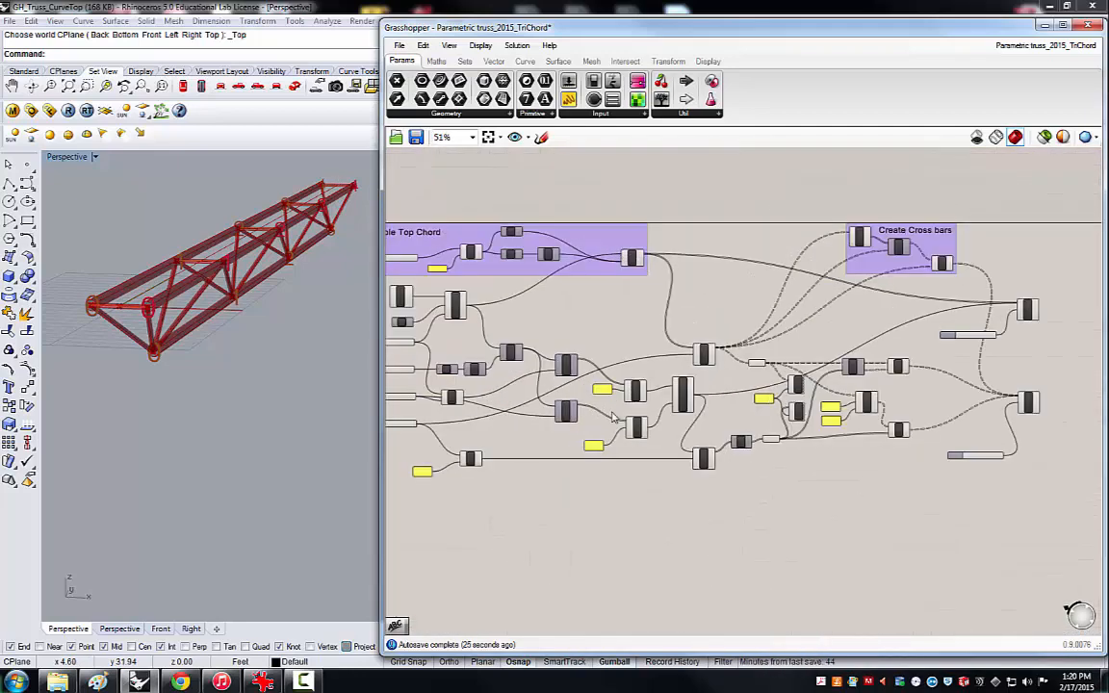
scroll(624, 400, "down", 1)
scroll(494, 418, "up", 1)
right_click_drag(643, 322, 645, 253)
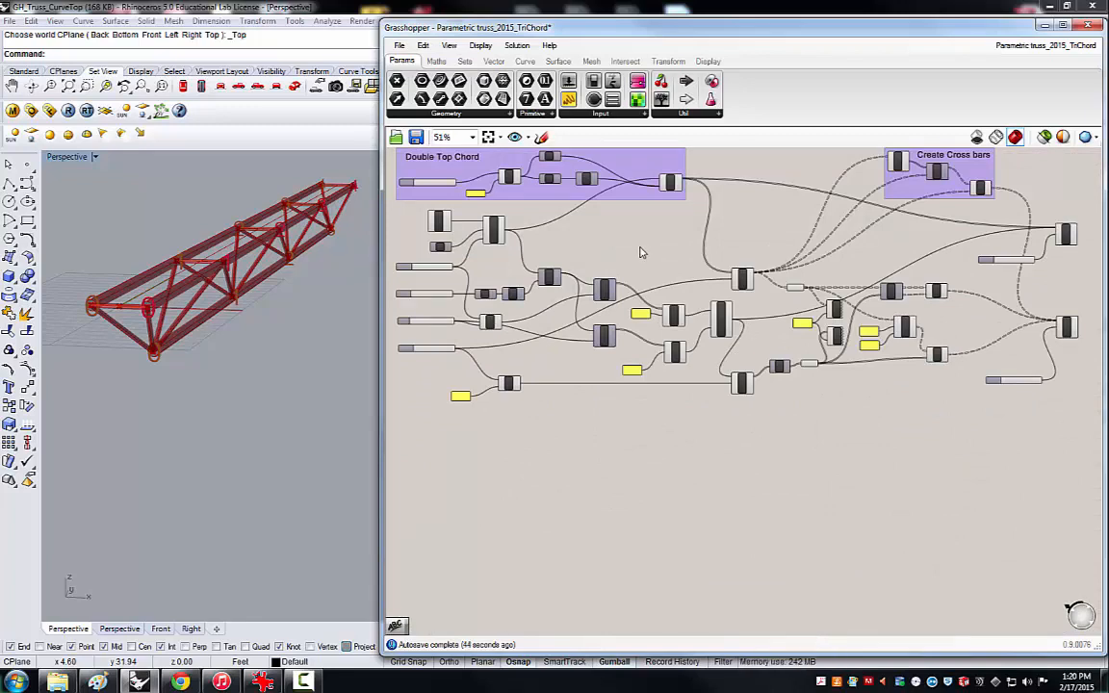
scroll(626, 256, "down", 1)
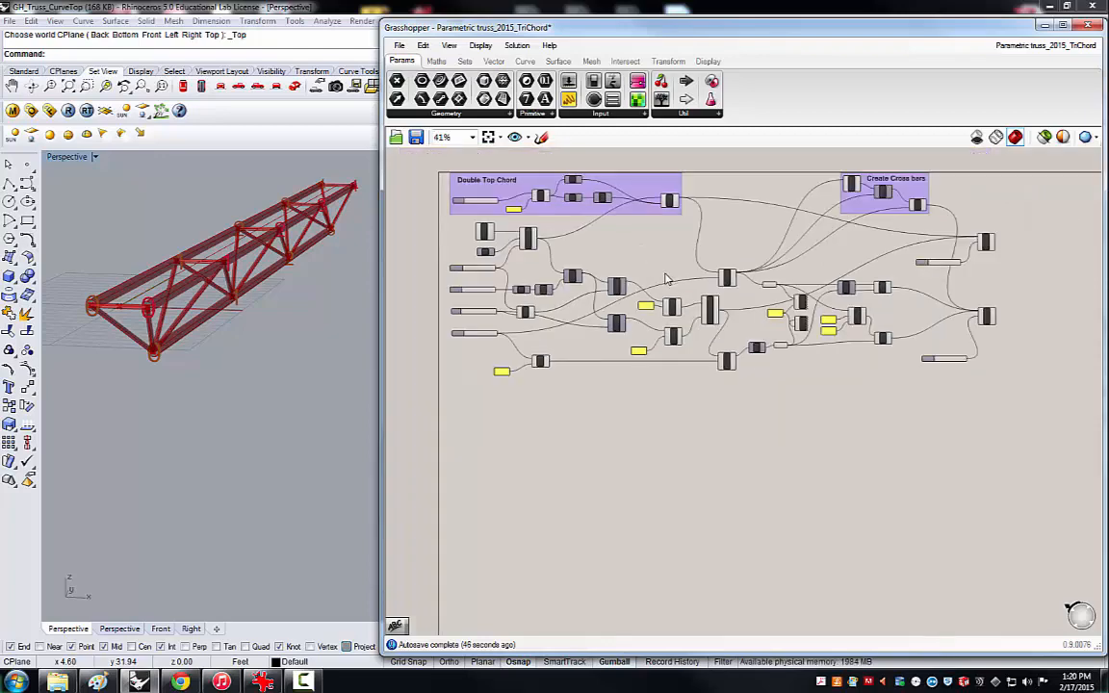
scroll(525, 176, "up", 1)
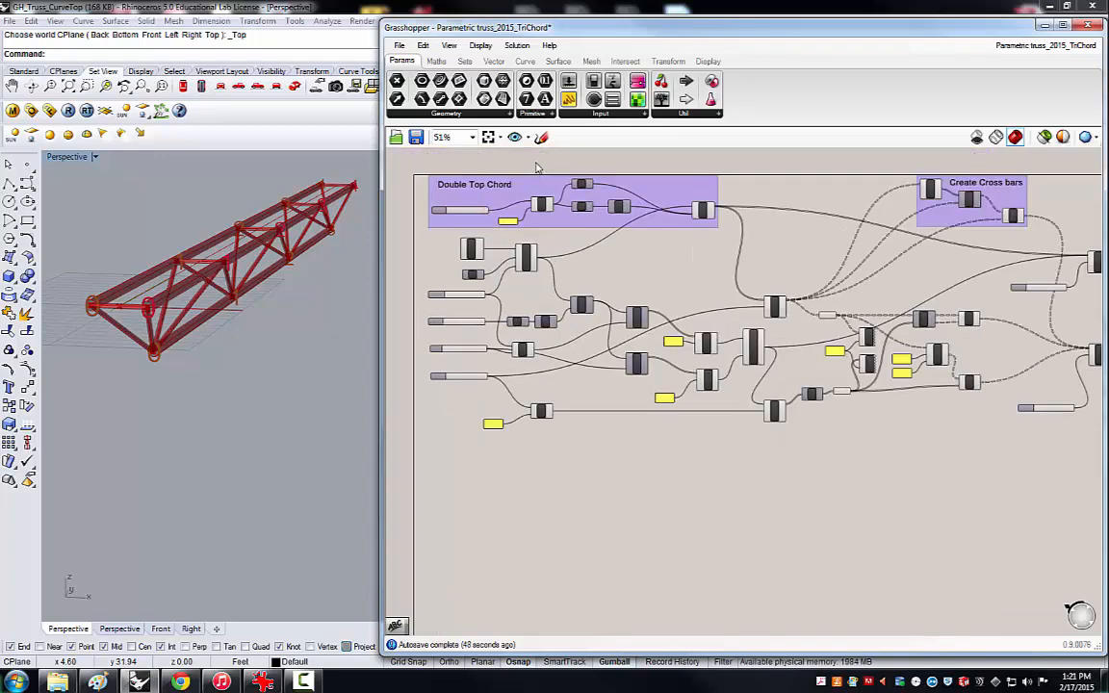
scroll(481, 197, "up", 2)
Open the Grasshopper file parametric truss_2015 from the desktop.
left_click(398, 45)
left_click(428, 75)
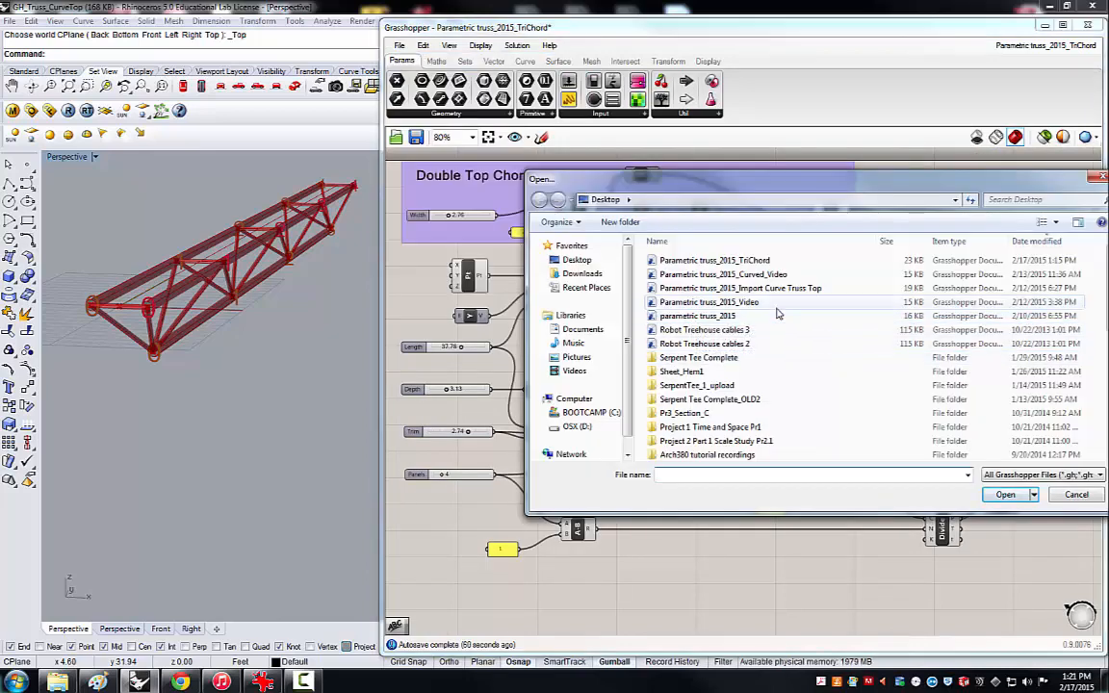
left_click(722, 319)
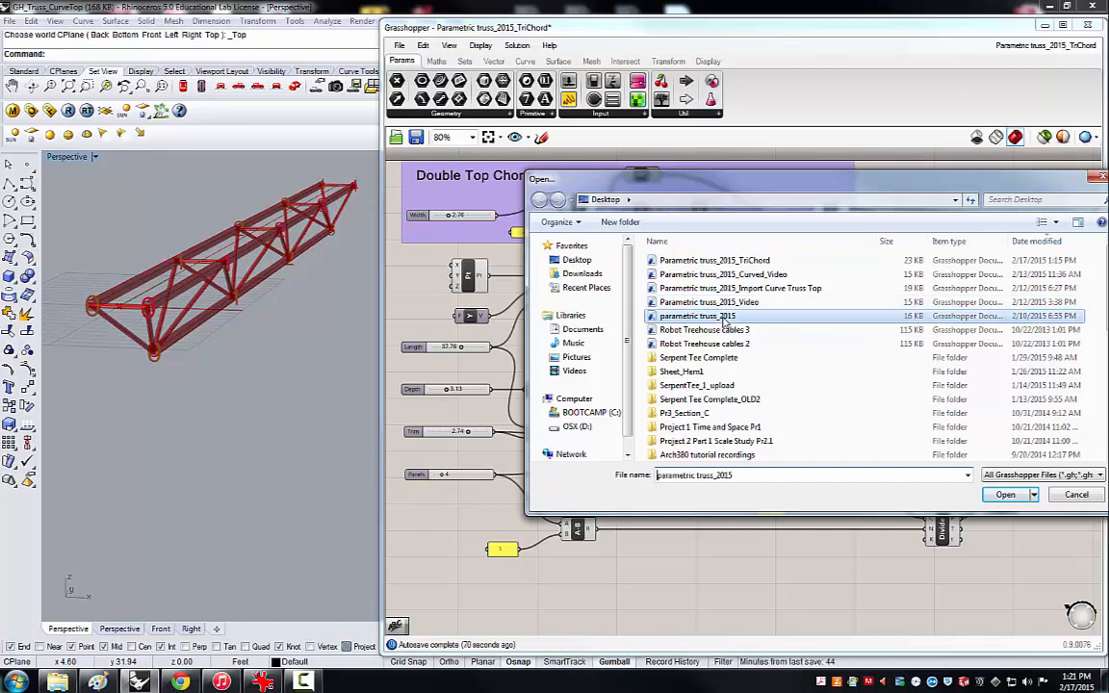
double_click(724, 319)
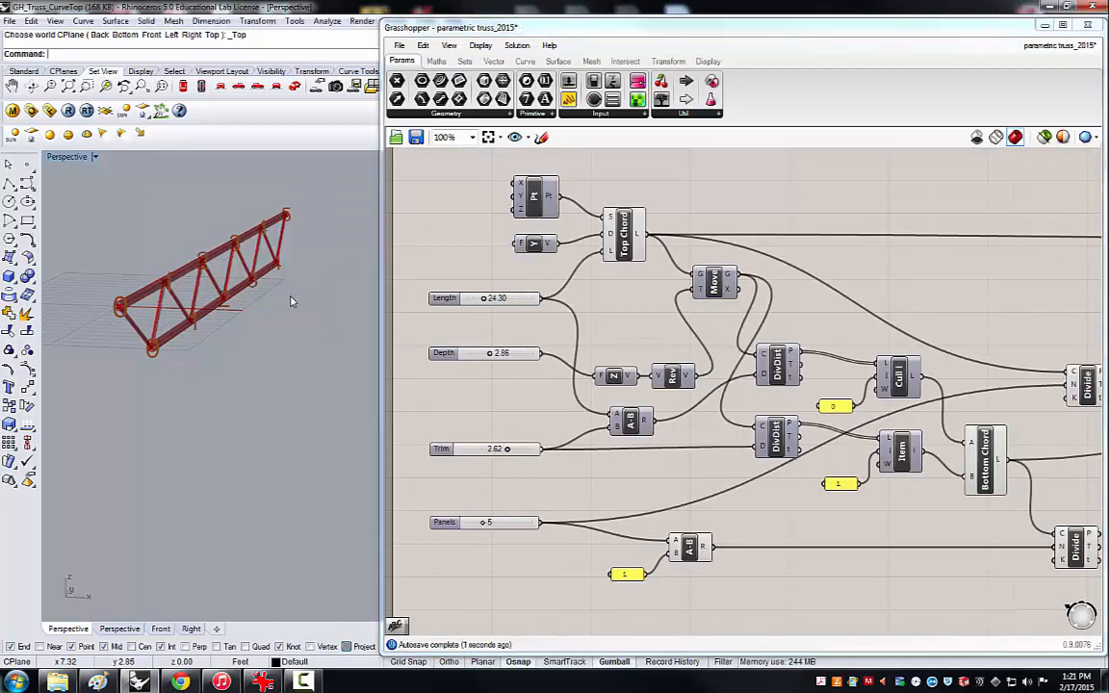
right_click_drag(290, 301, 249, 268)
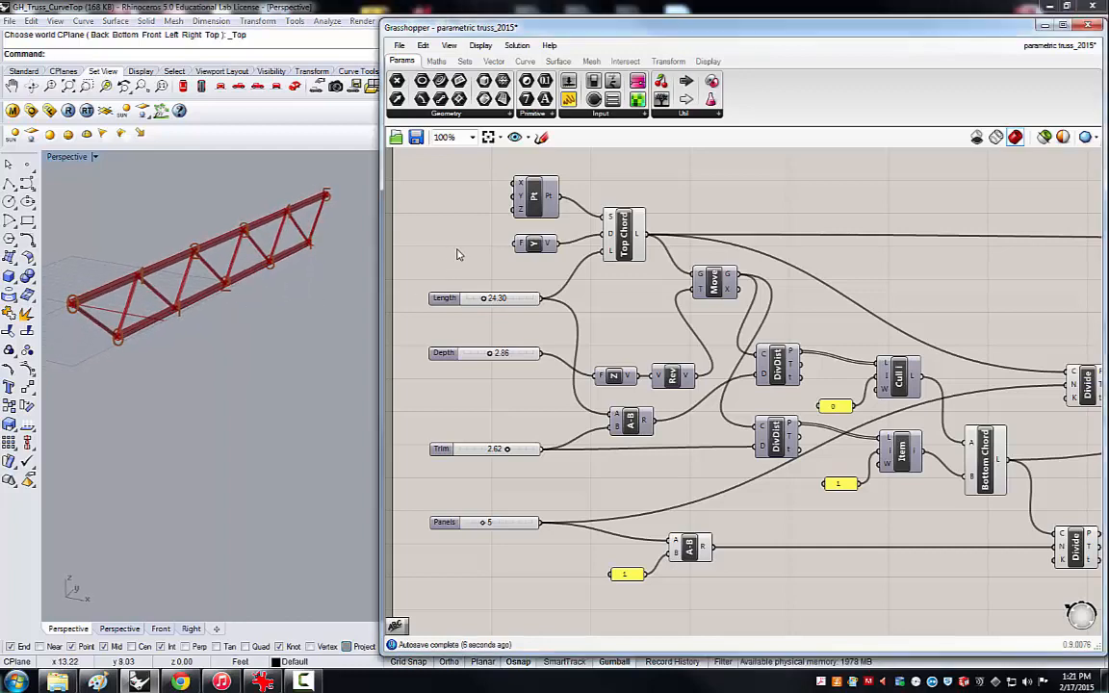
Shift the whole truss definition down on the canvas to free space above the point and Top Chord components.
scroll(458, 255, "down", 2)
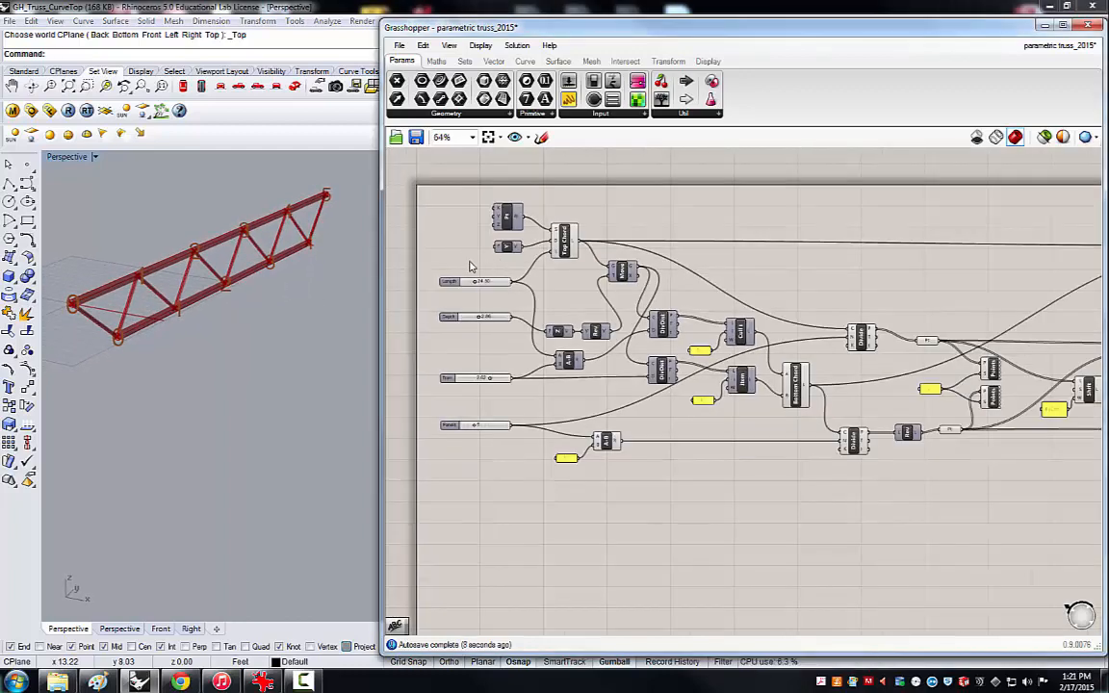
scroll(470, 267, "down", 1)
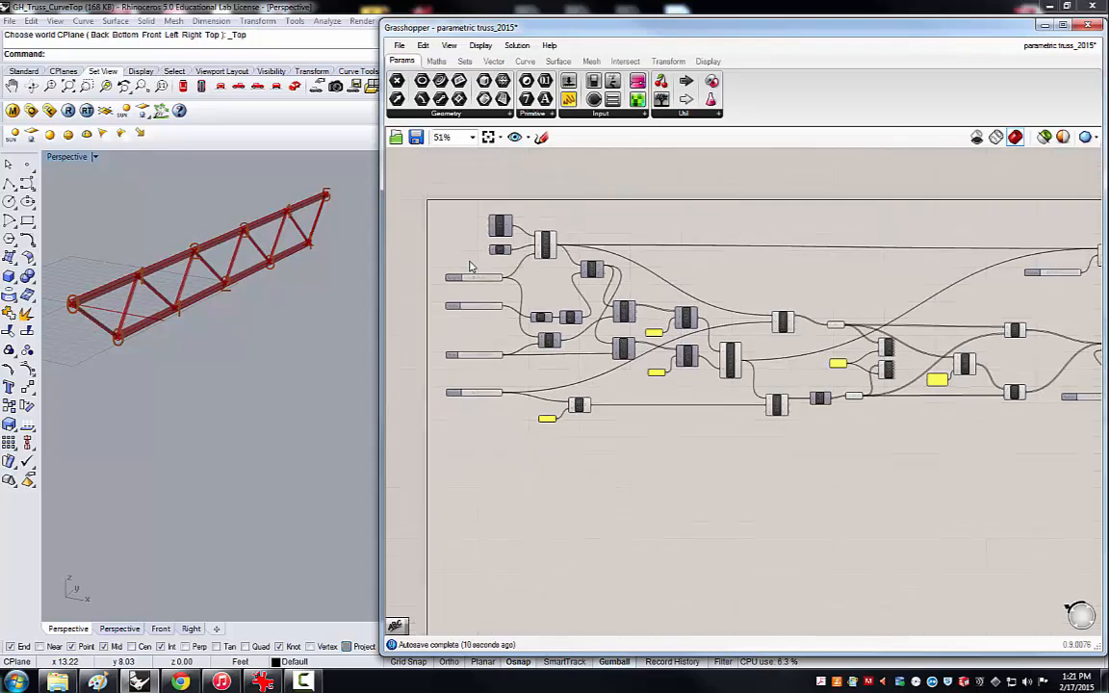
scroll(476, 260, "down", 1)
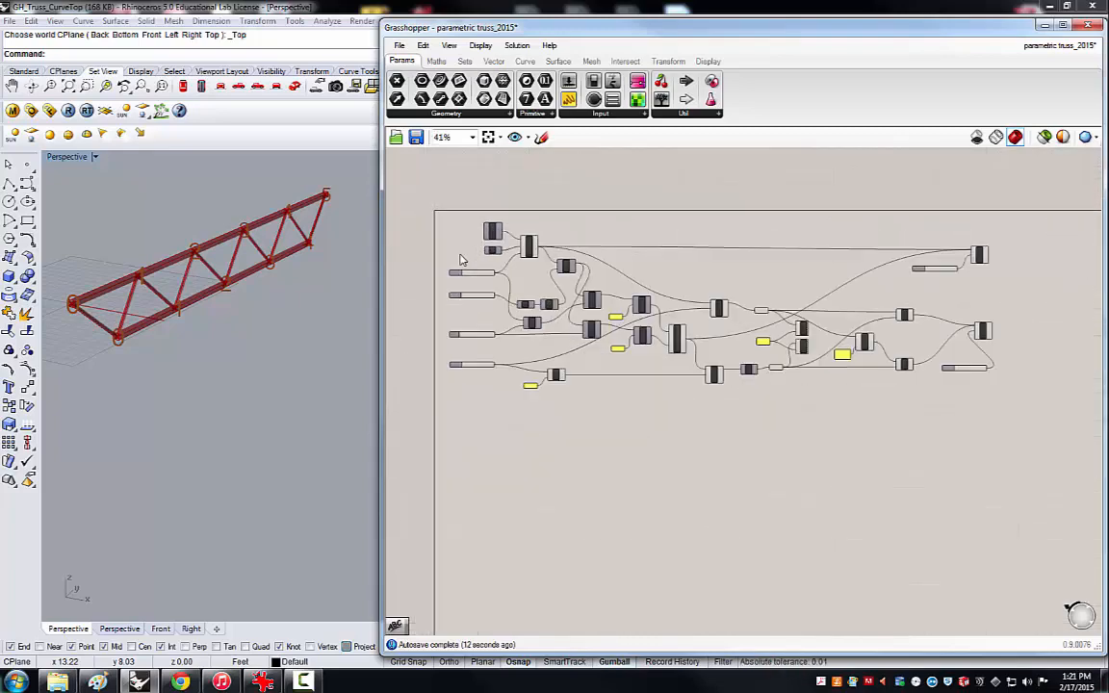
left_click_drag(1008, 397, 491, 281)
left_click(498, 247)
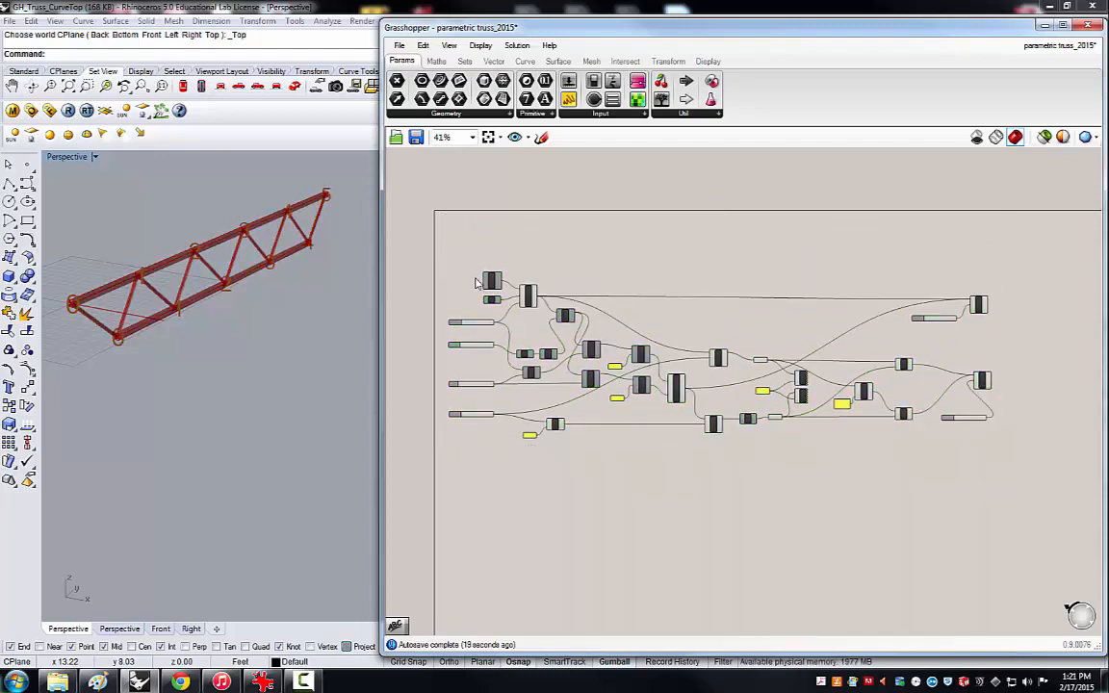
Duplicate the Depth slider and place the copy in the free space above the point component.
scroll(553, 332, "up", 2)
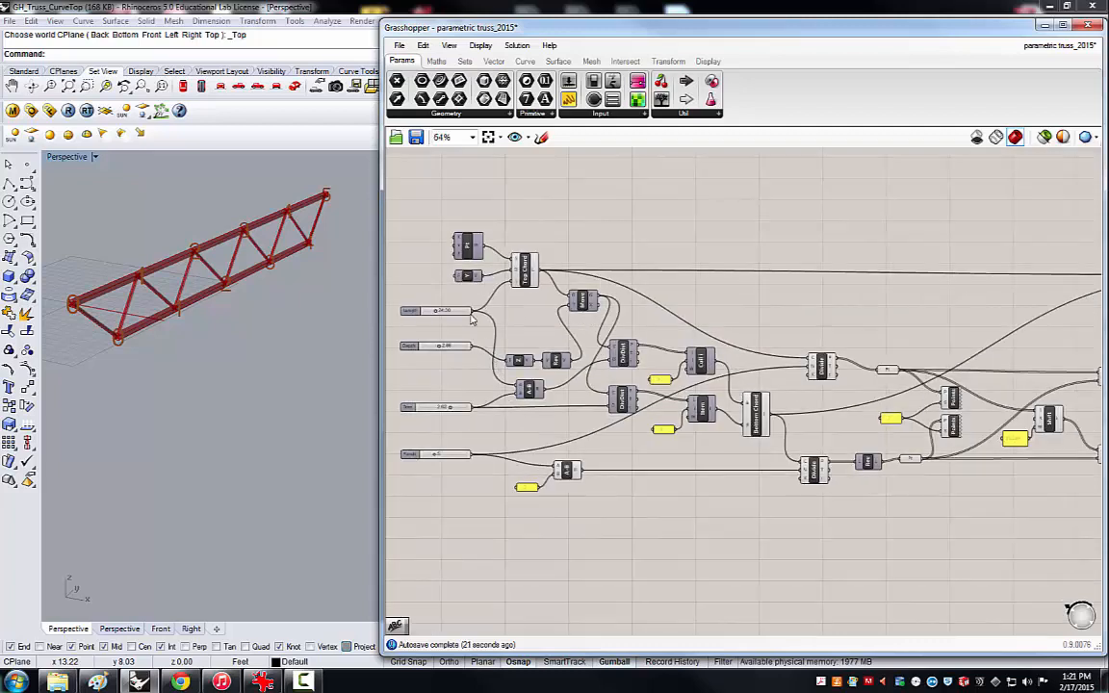
left_click(409, 348)
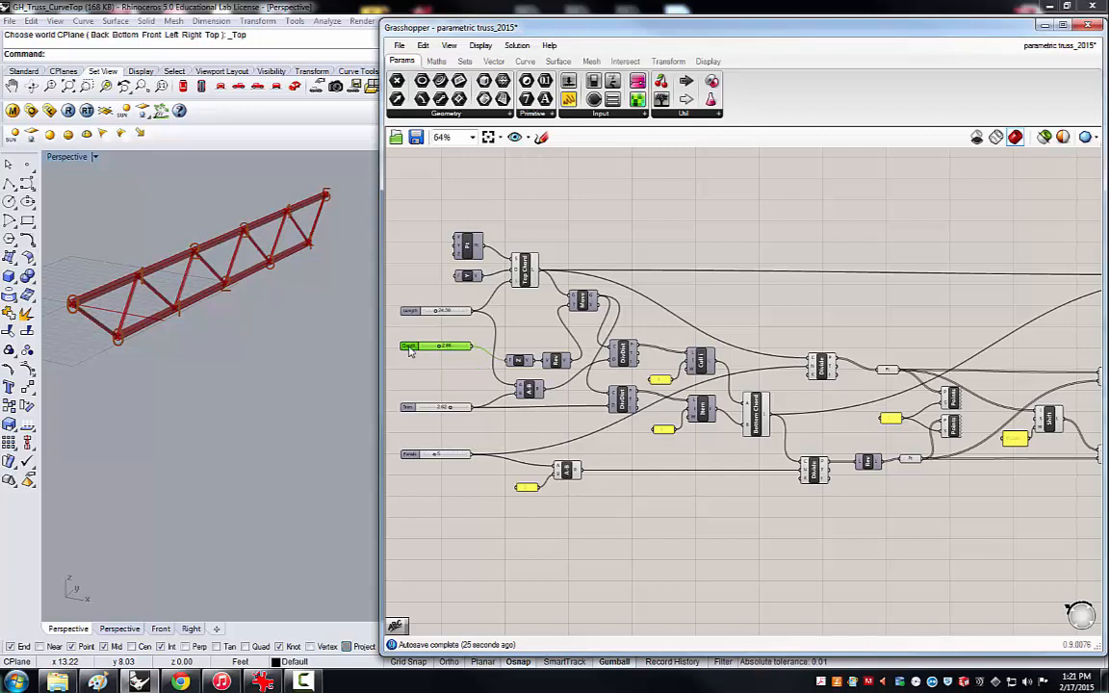
left_click_drag(410, 351, 448, 187)
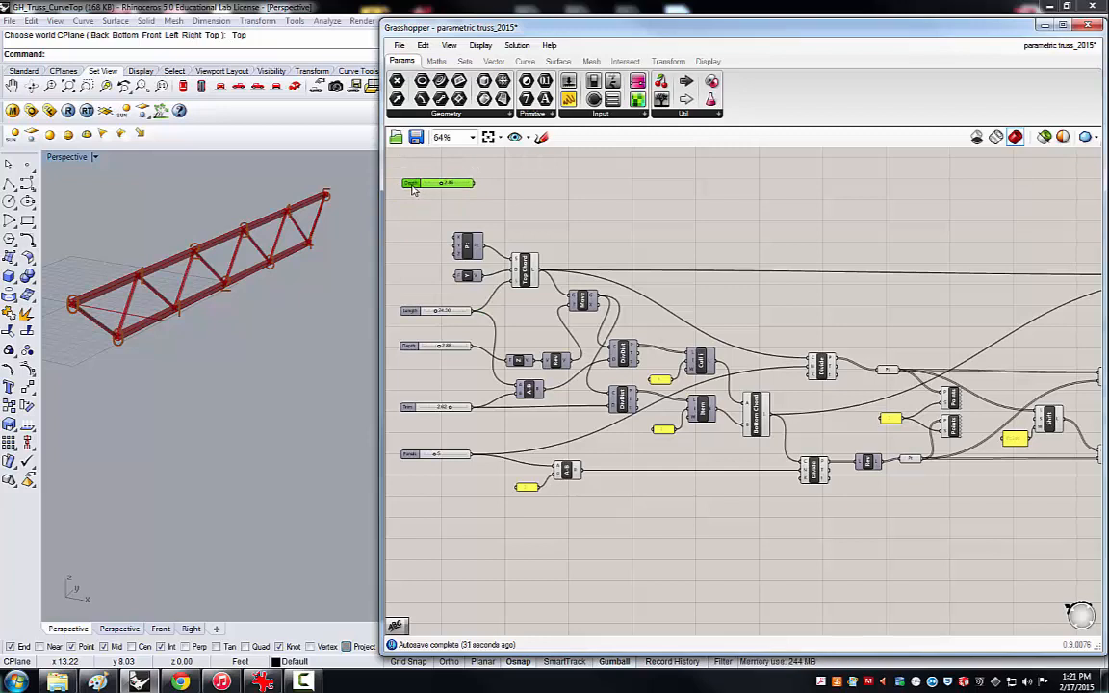
Rename the copied Depth slider as Width.
right_click(411, 190)
left_click(462, 248)
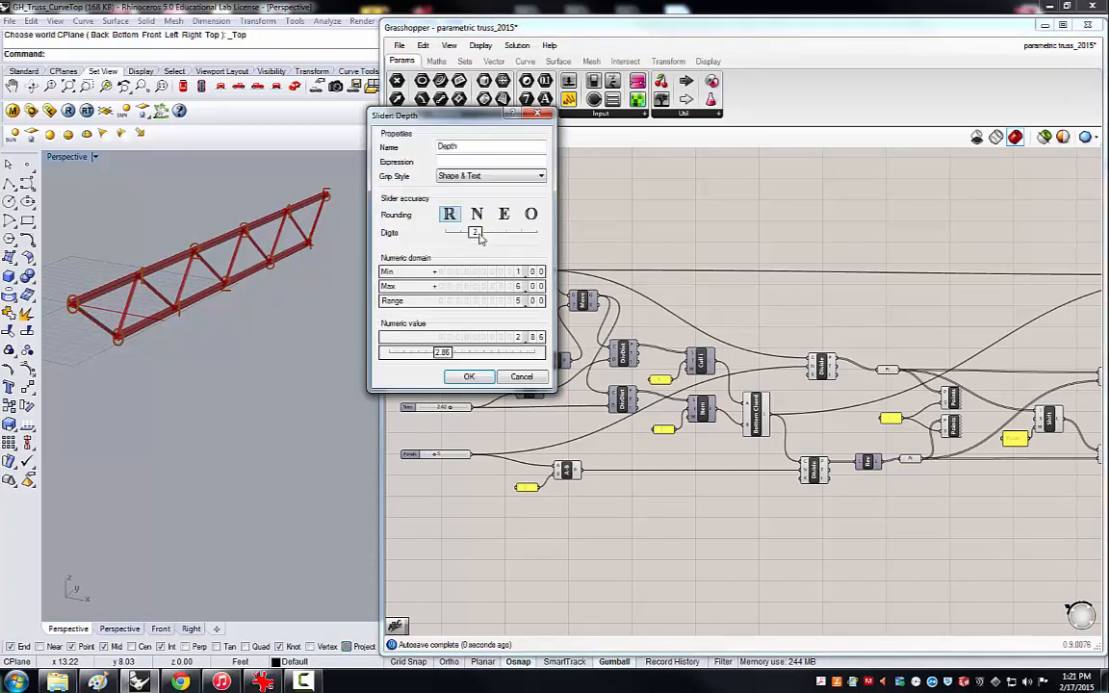
left_click_drag(461, 147, 420, 155)
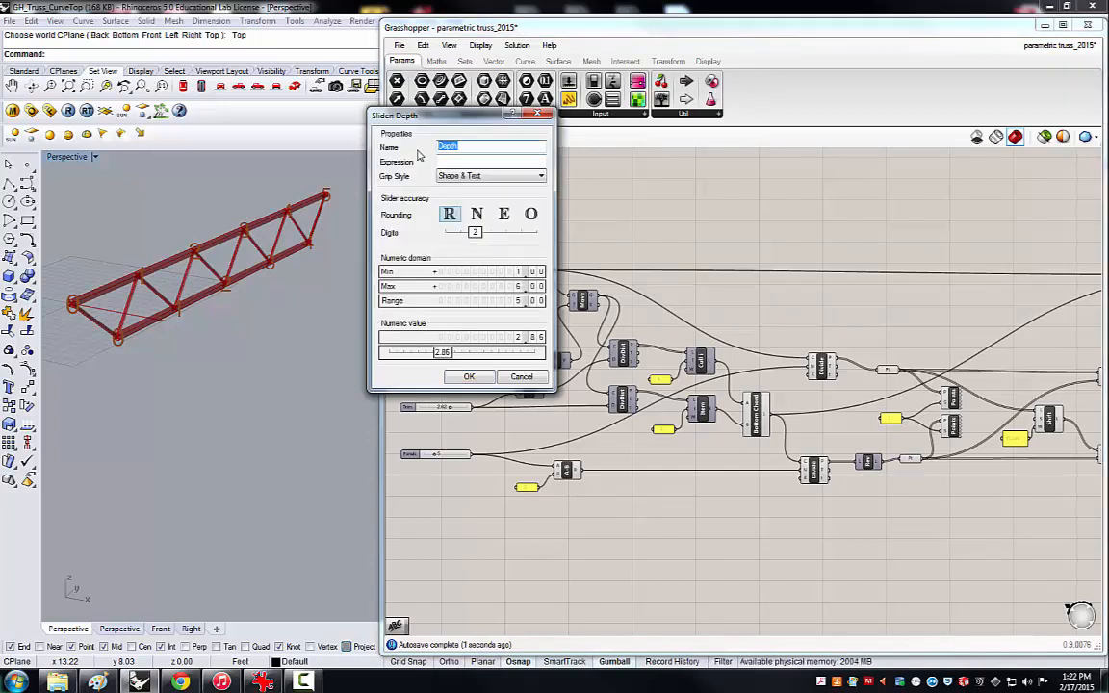
type("Width")
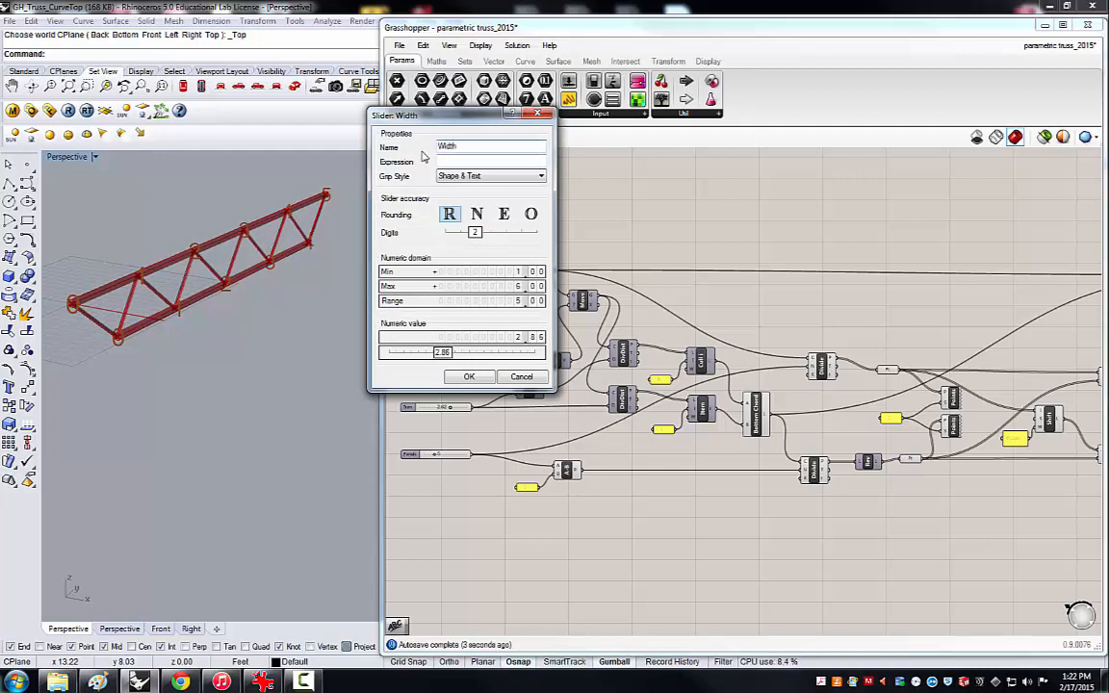
left_click(472, 378)
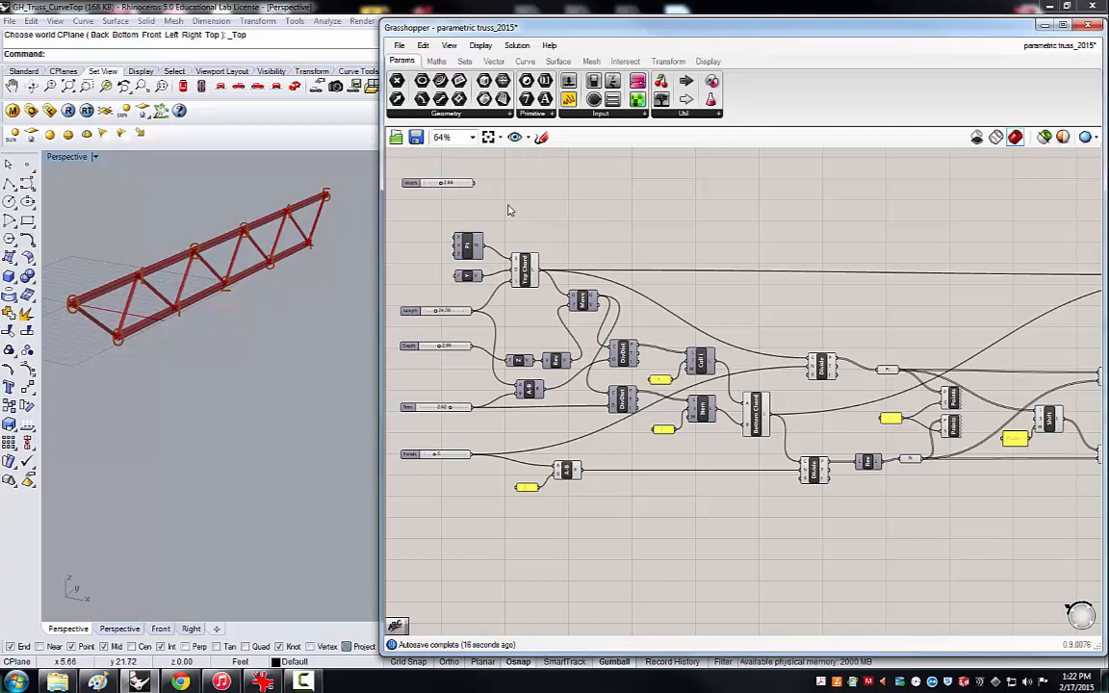
left_click(525, 270)
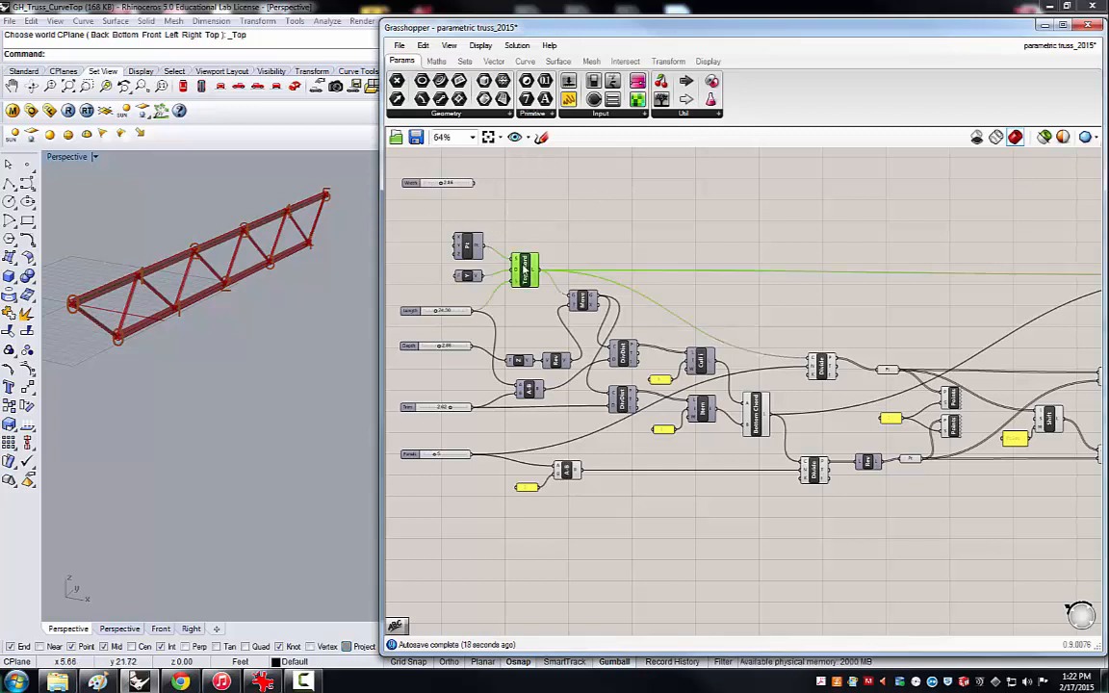
left_click(558, 199)
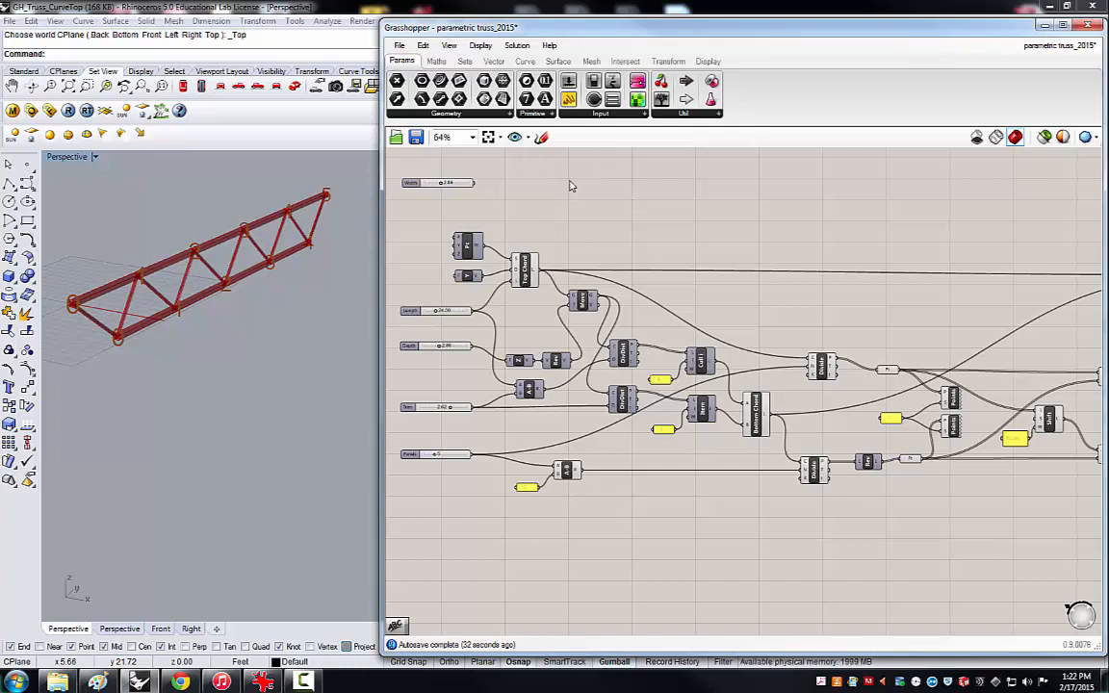
Add a Division (A/B) component beside the Width slider.
left_click(436, 60)
left_click_drag(422, 94, 532, 169)
left_click(533, 171)
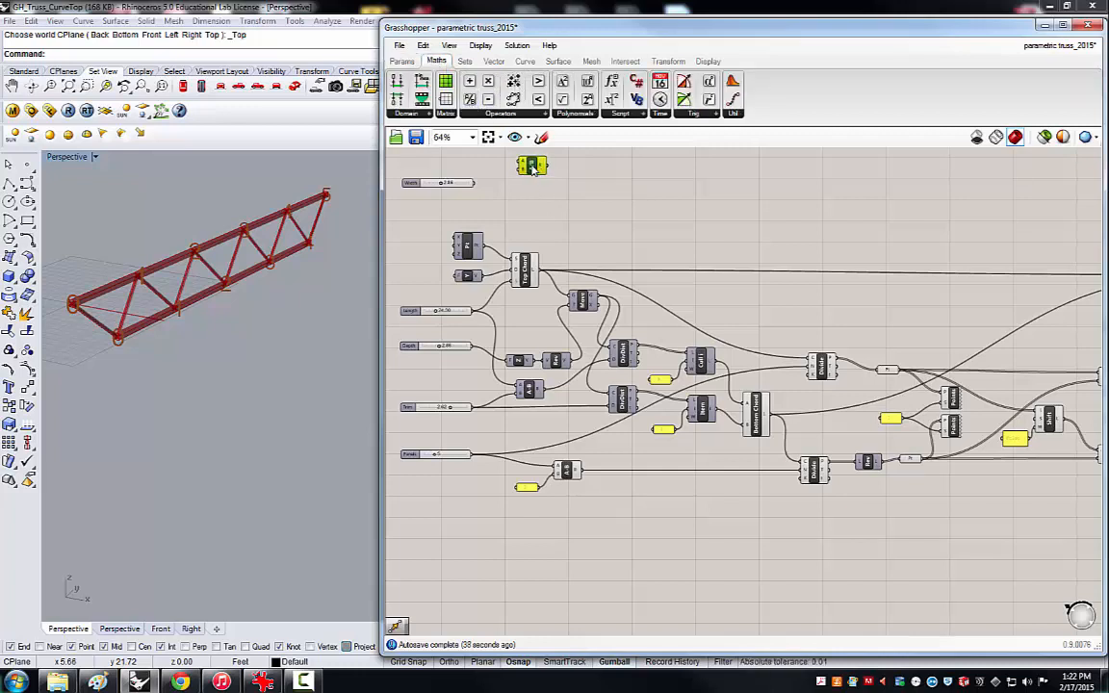
Duplicate the panel feeding the subtraction after the Panels slider and place the copy below the Division component.
left_click(532, 489)
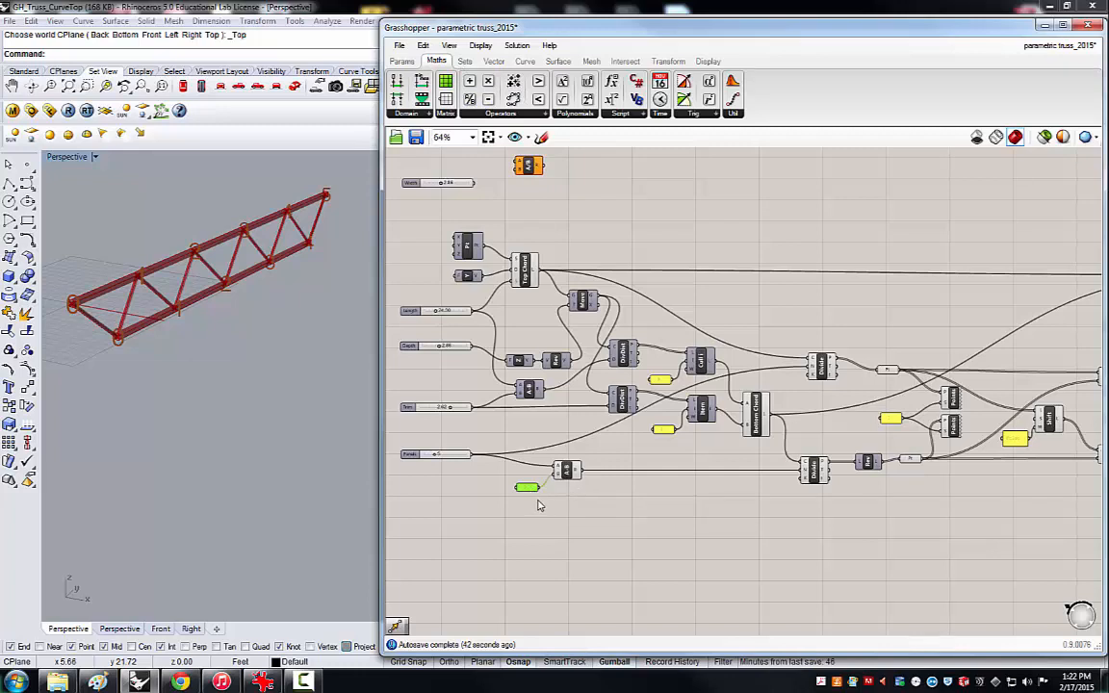
key("ctrl+v")
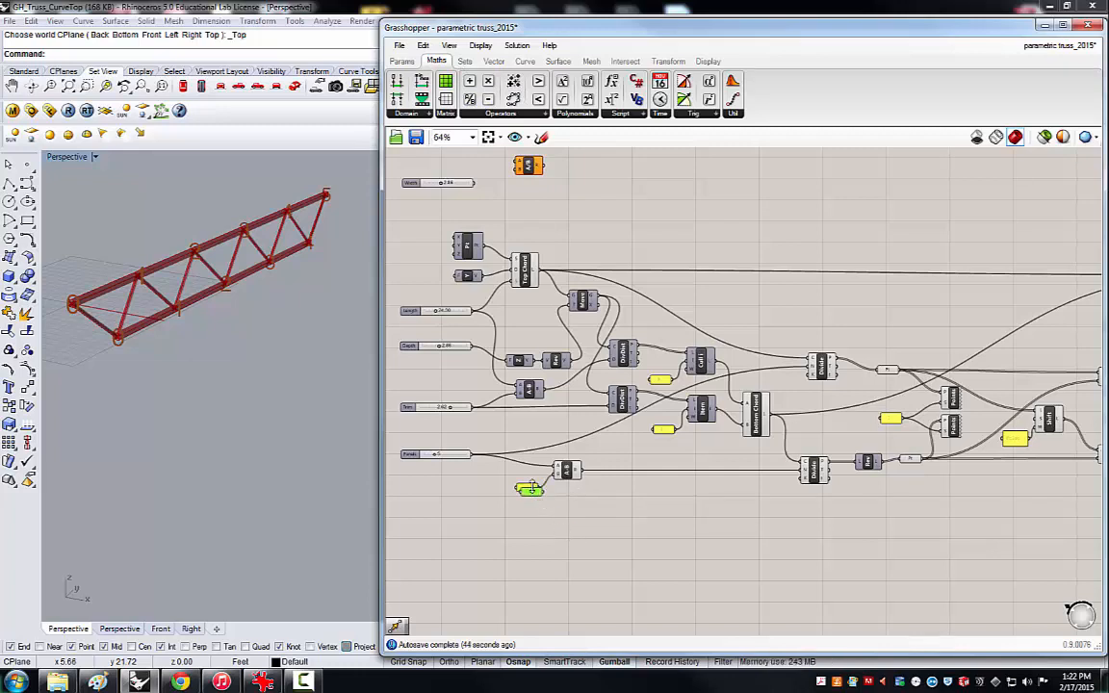
left_click_drag(533, 494, 502, 210)
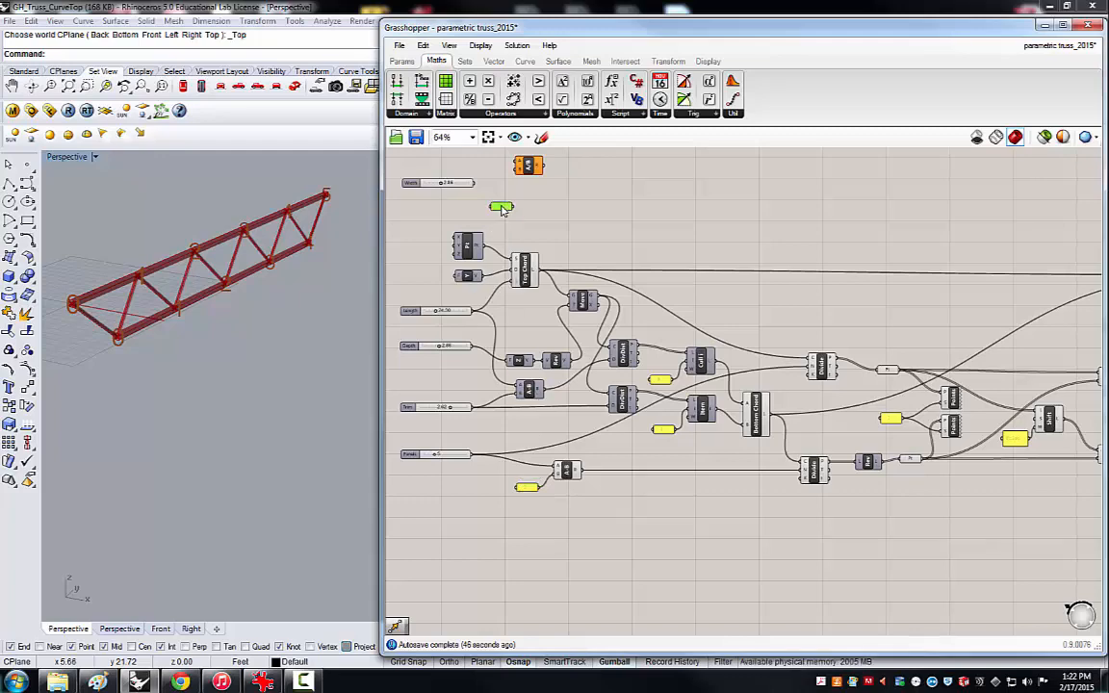
scroll(445, 173, "up", 4)
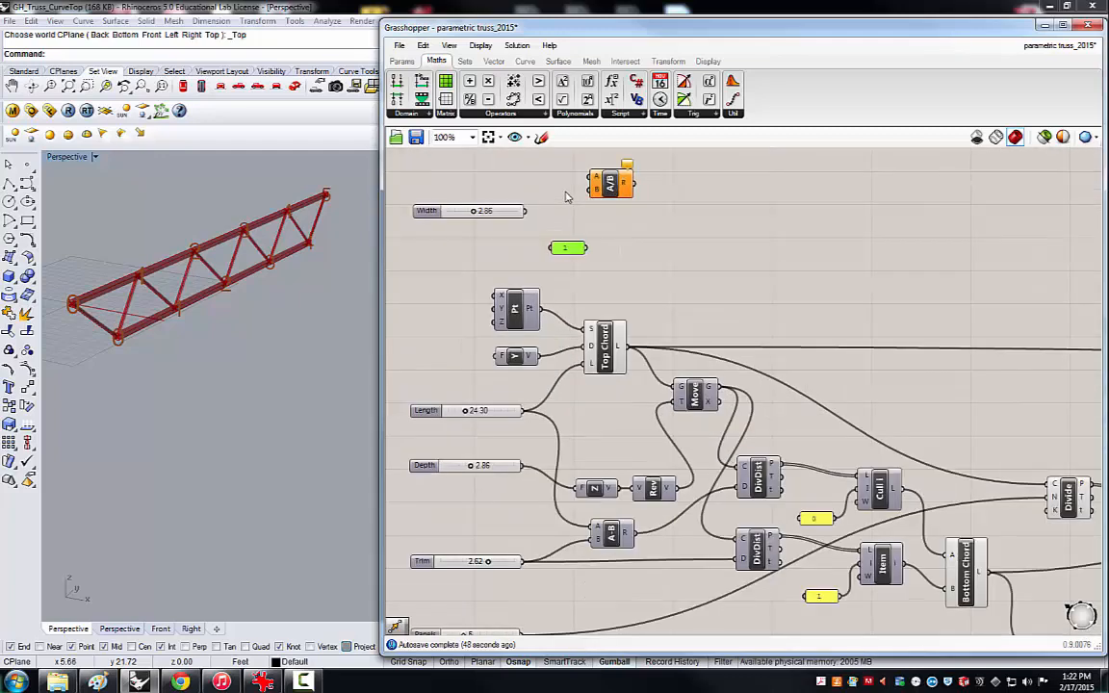
scroll(528, 223, "down", 1)
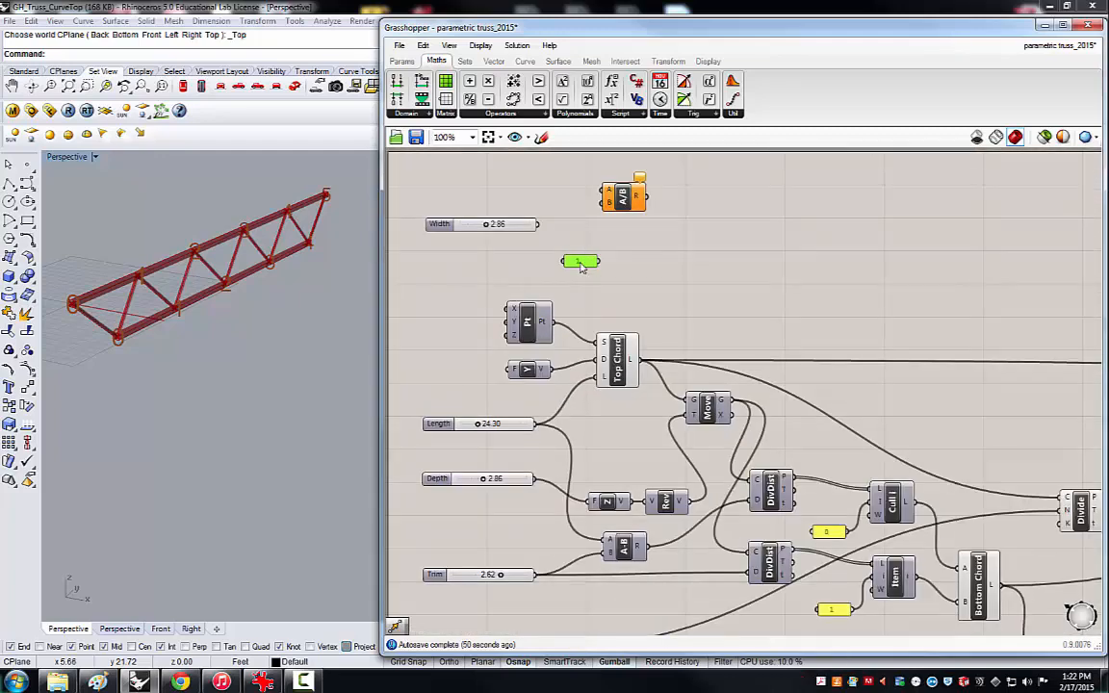
Set the copied panel's value to 2 and shift the panel slightly away from the Division component.
double_click(581, 262)
type("2")
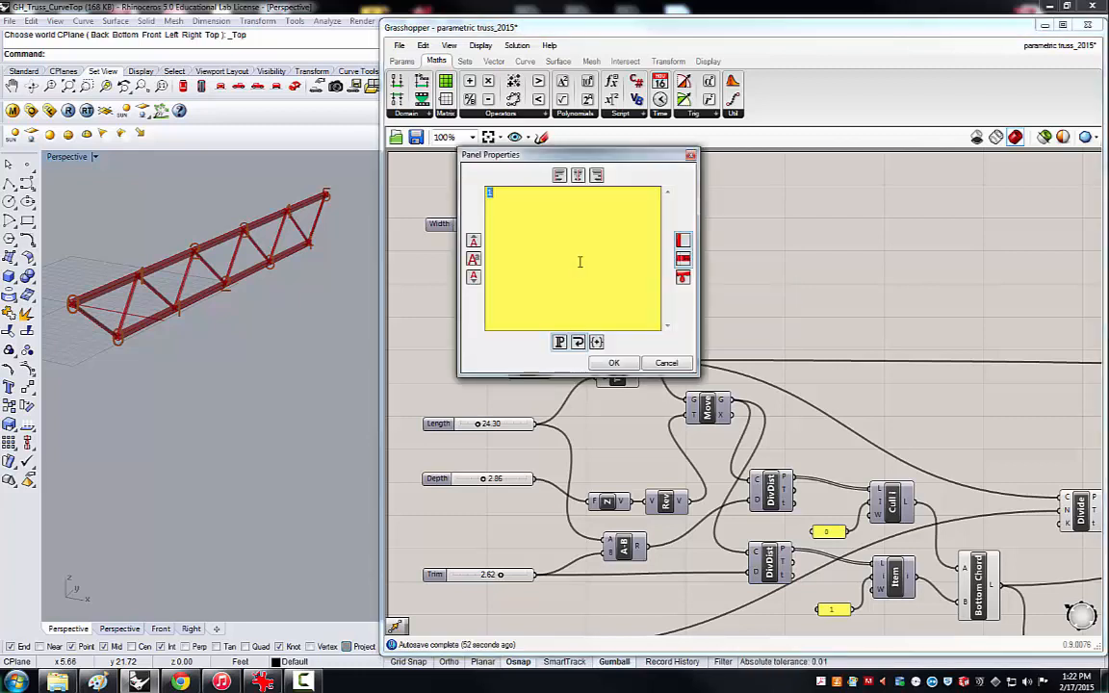
left_click(613, 363)
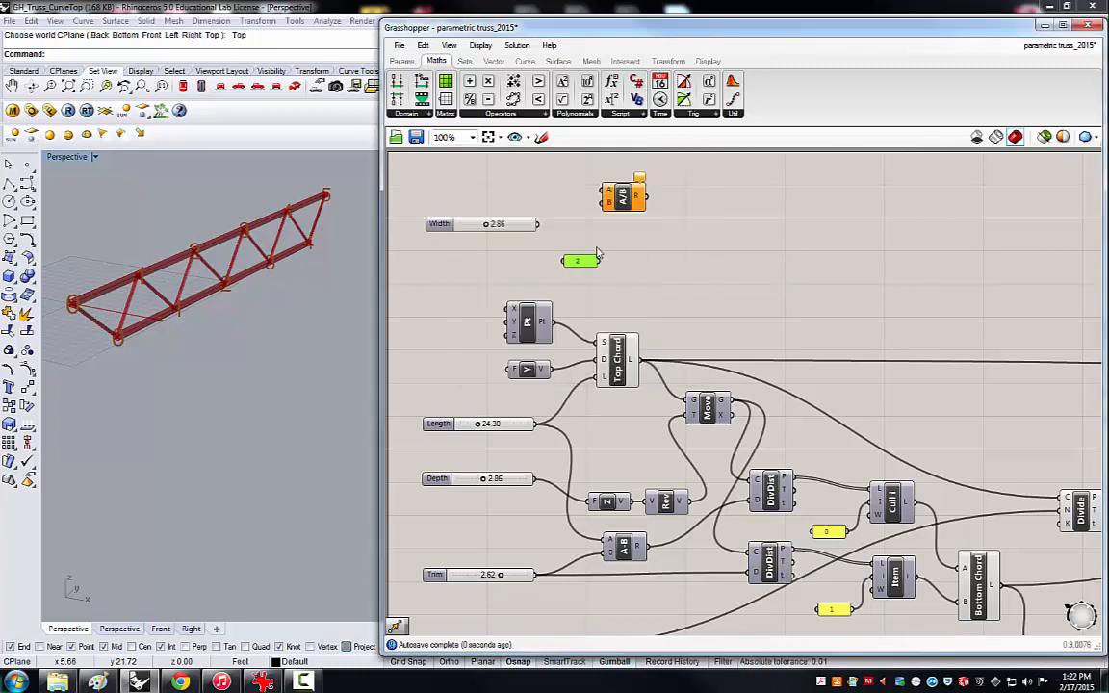
left_click_drag(589, 264, 575, 264)
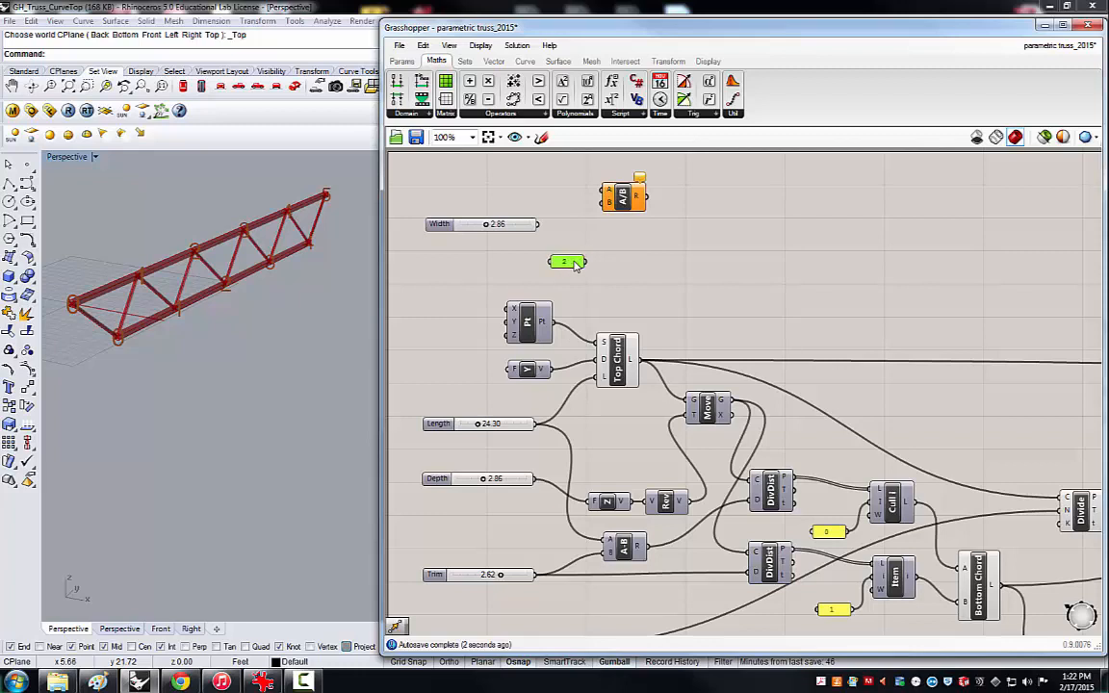
Align the Width slider with the Division component, then feed Width into input A and the panel with 2 into input B.
left_click_drag(444, 228, 444, 219)
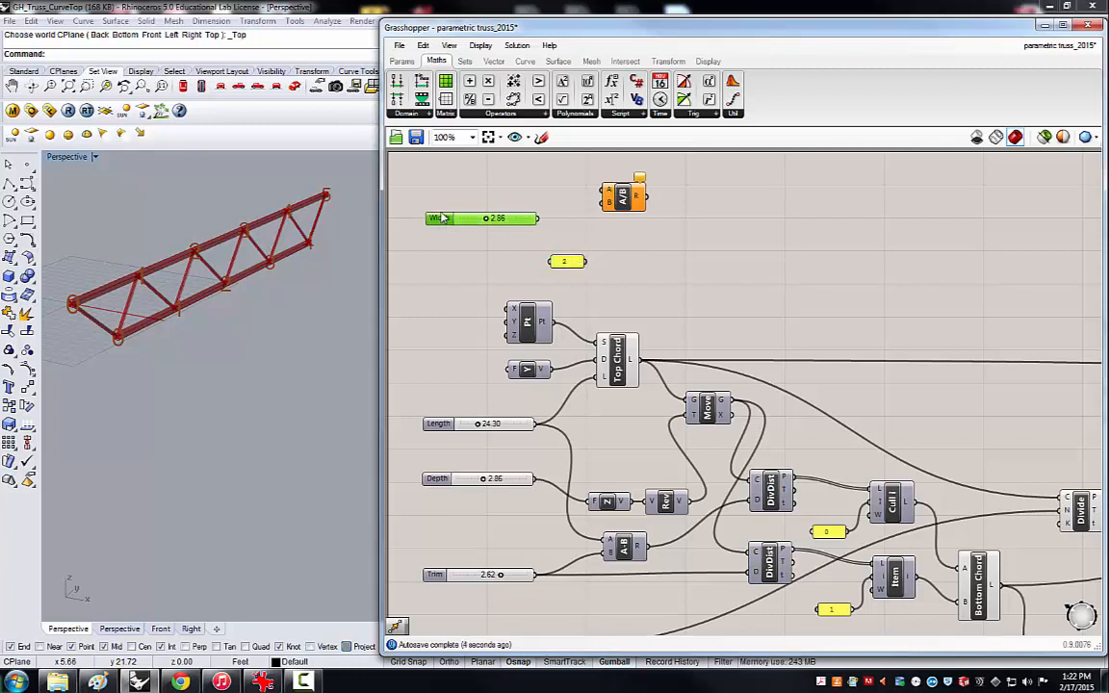
left_click_drag(539, 217, 604, 190)
left_click_drag(585, 263, 607, 202)
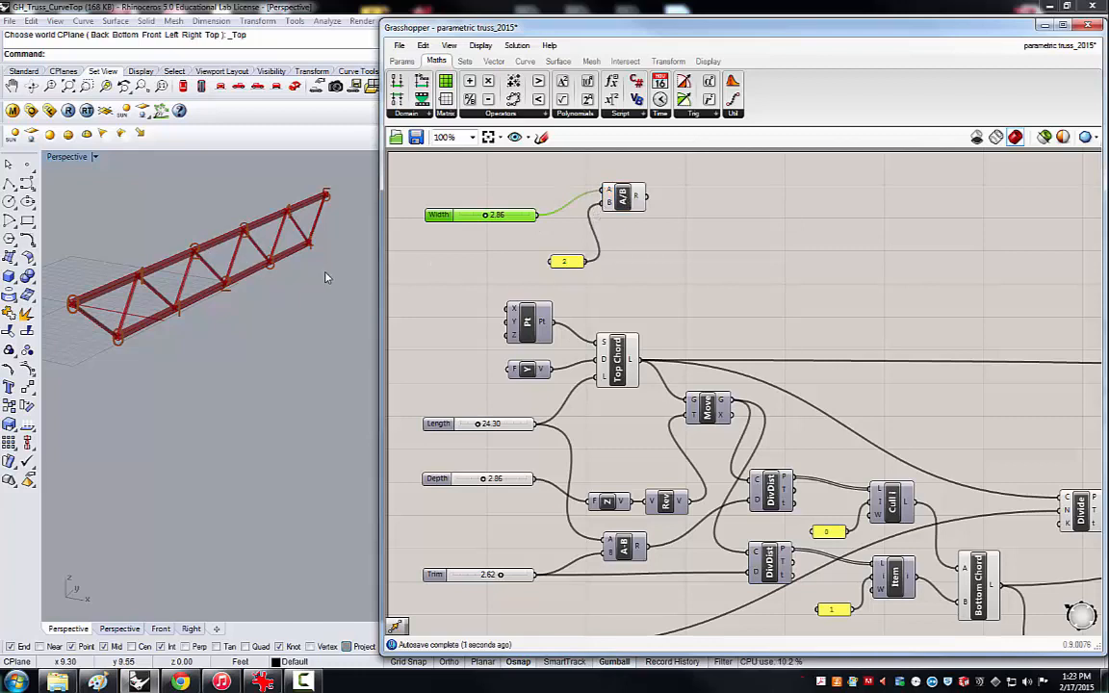
Add a Unit X vector component after the Division component and duplicate it so two sit one above the other.
right_click_drag(314, 297, 228, 276)
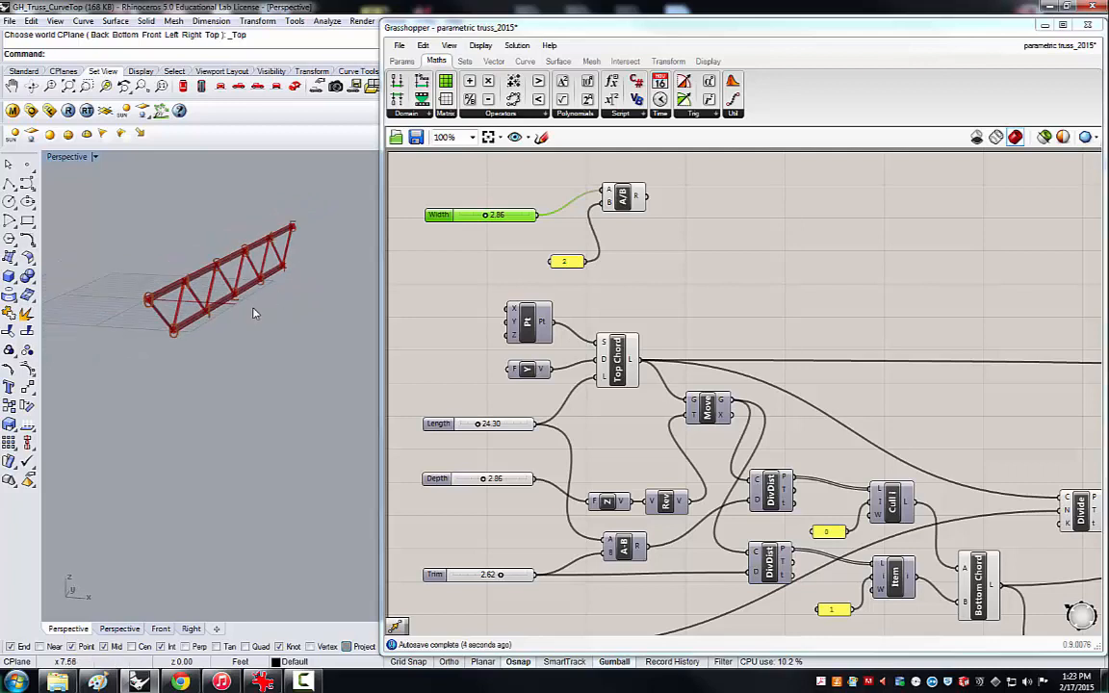
left_click(689, 205)
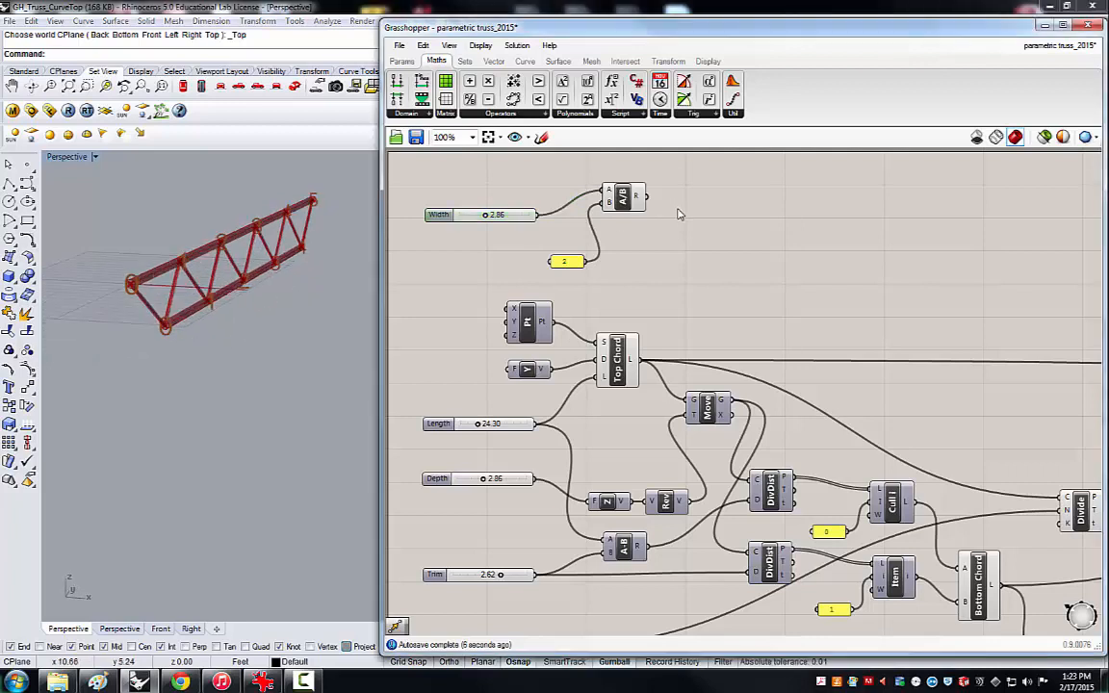
left_click(497, 61)
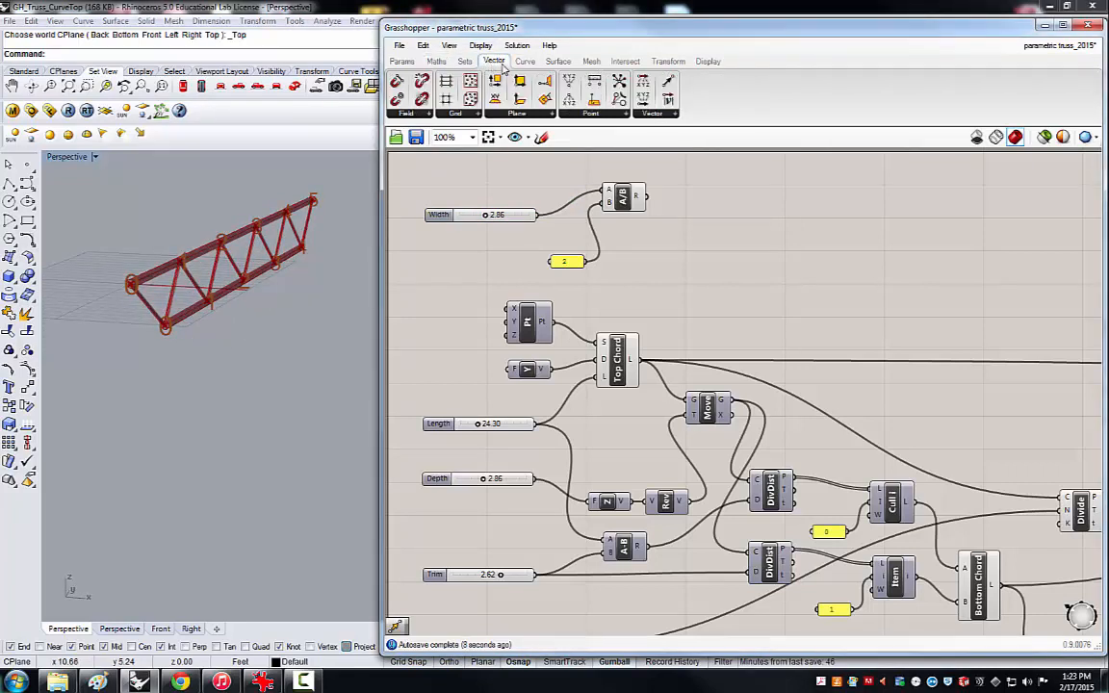
left_click(675, 114)
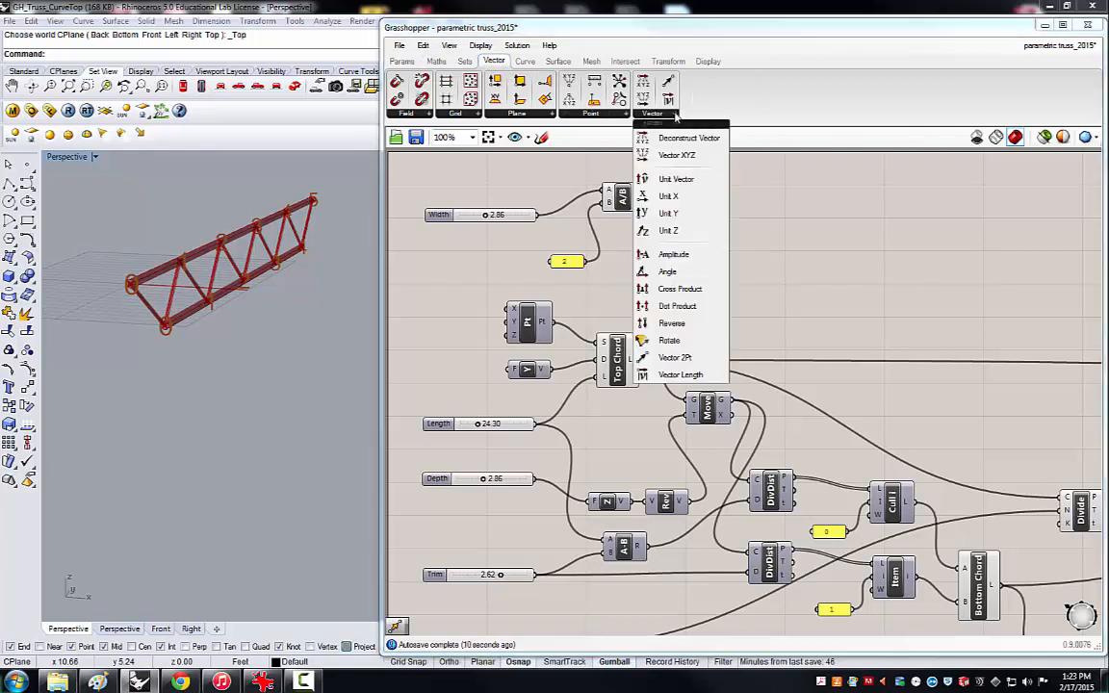
left_click(681, 202)
left_click(727, 218)
mouse_move(727, 219)
left_mouse_down()
mouse_move(717, 182)
mouse_move(714, 236)
left_mouse_up()
key("ctrl+c")
key("ctrl+v")
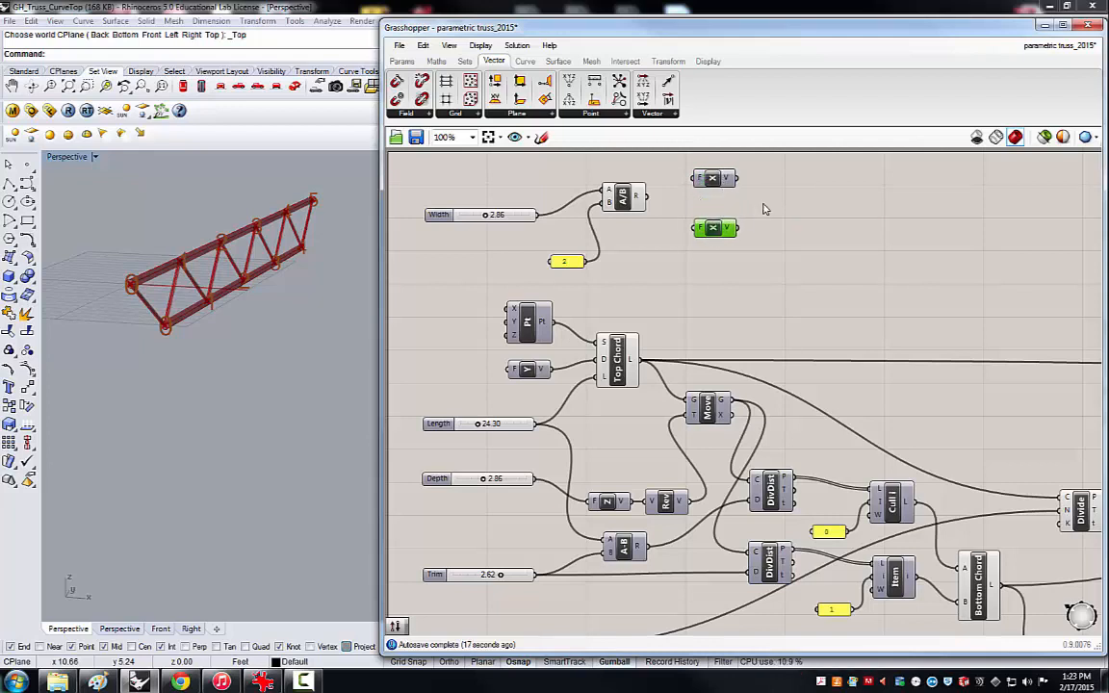
Add a Reverse vector component beside the lower Unit X component.
double_click(792, 241)
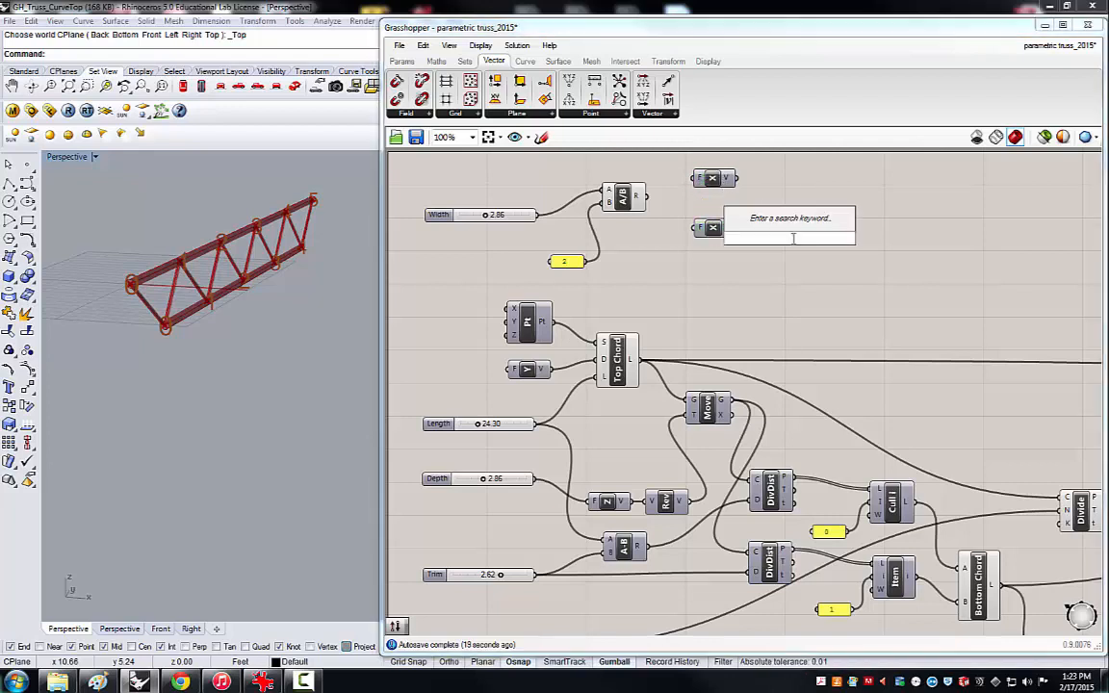
type("reverse")
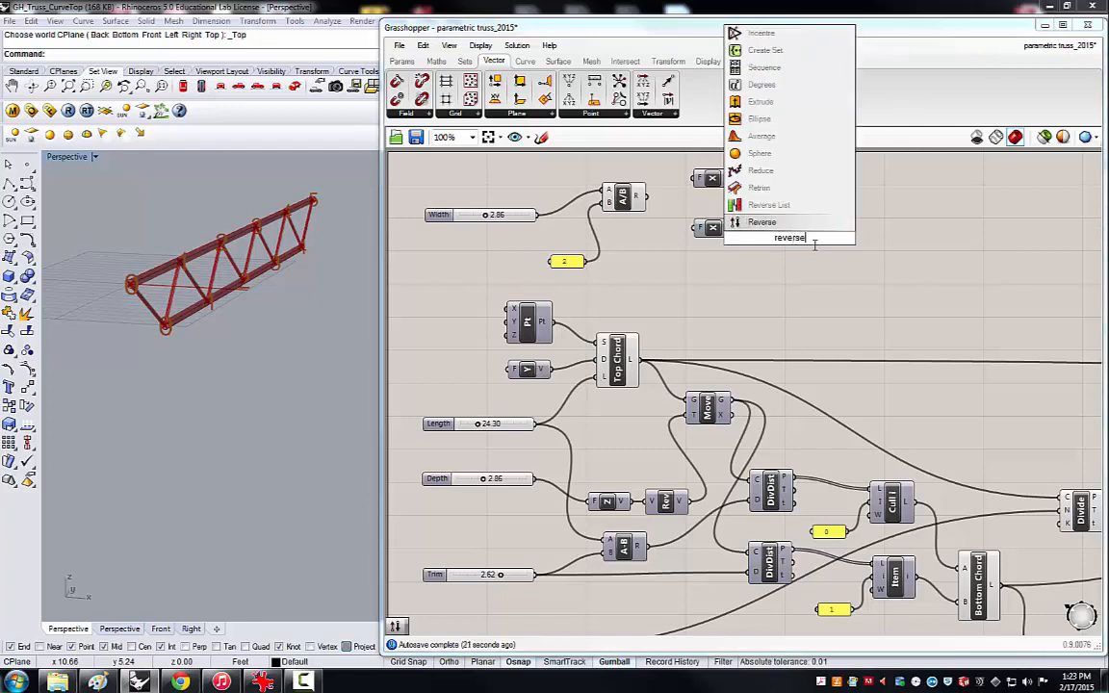
left_click(751, 222)
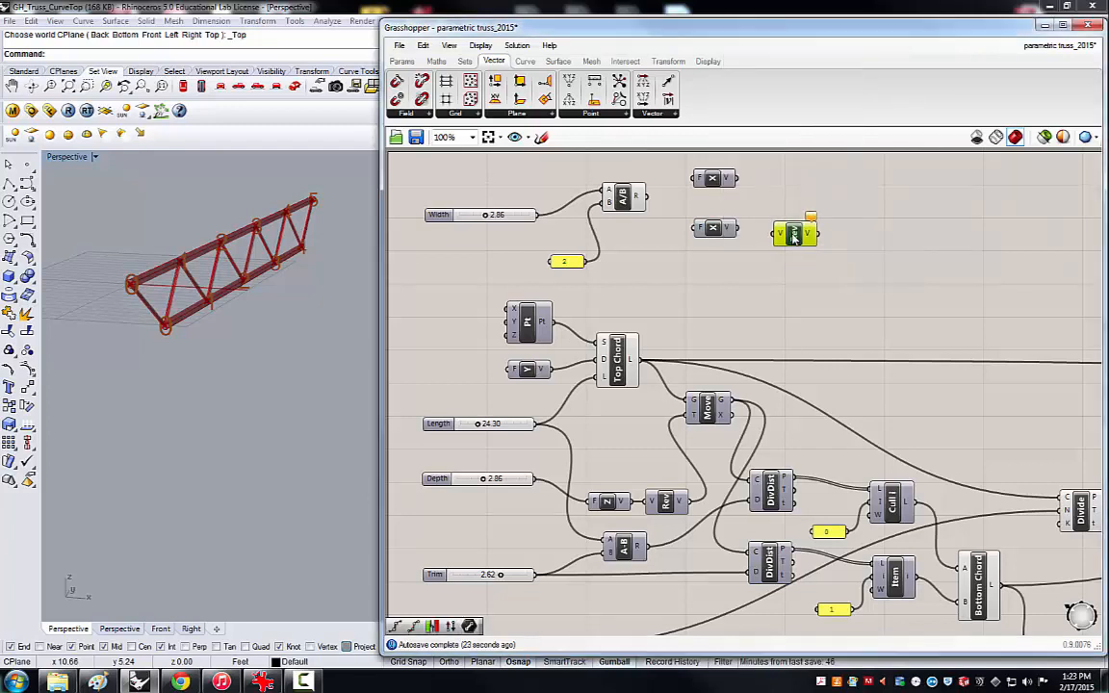
left_click_drag(794, 236, 795, 231)
left_click(824, 191)
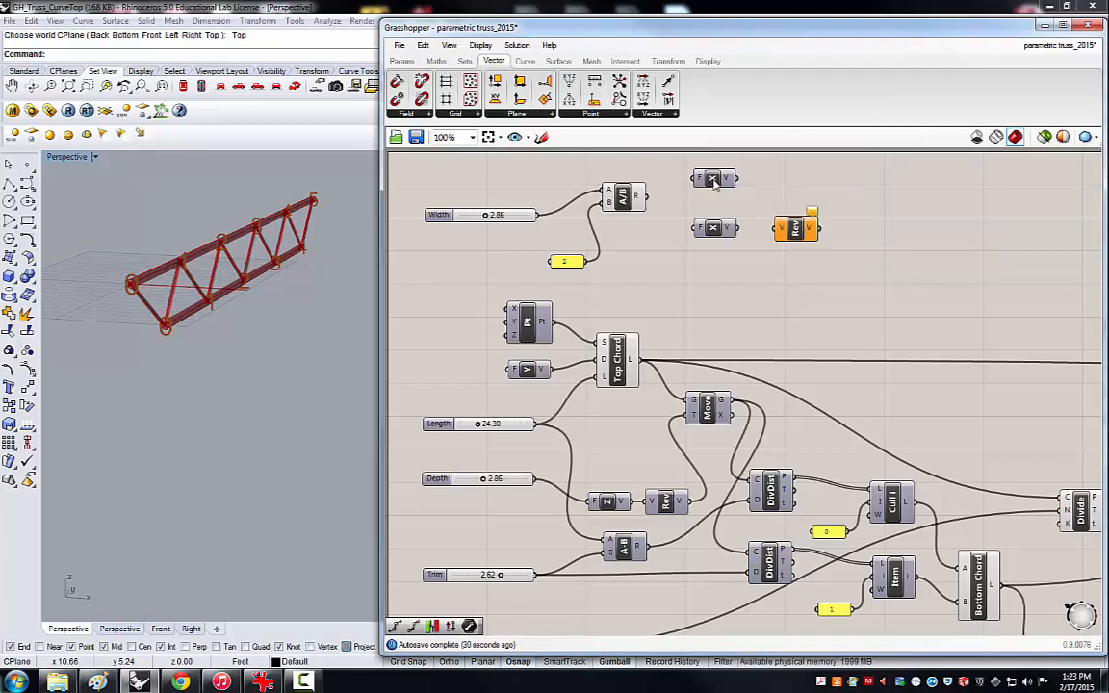
Add a Move component after the vectors, taking the Top Chord line as geometry and the Division-driven upper Unit X as motion.
double_click(893, 236)
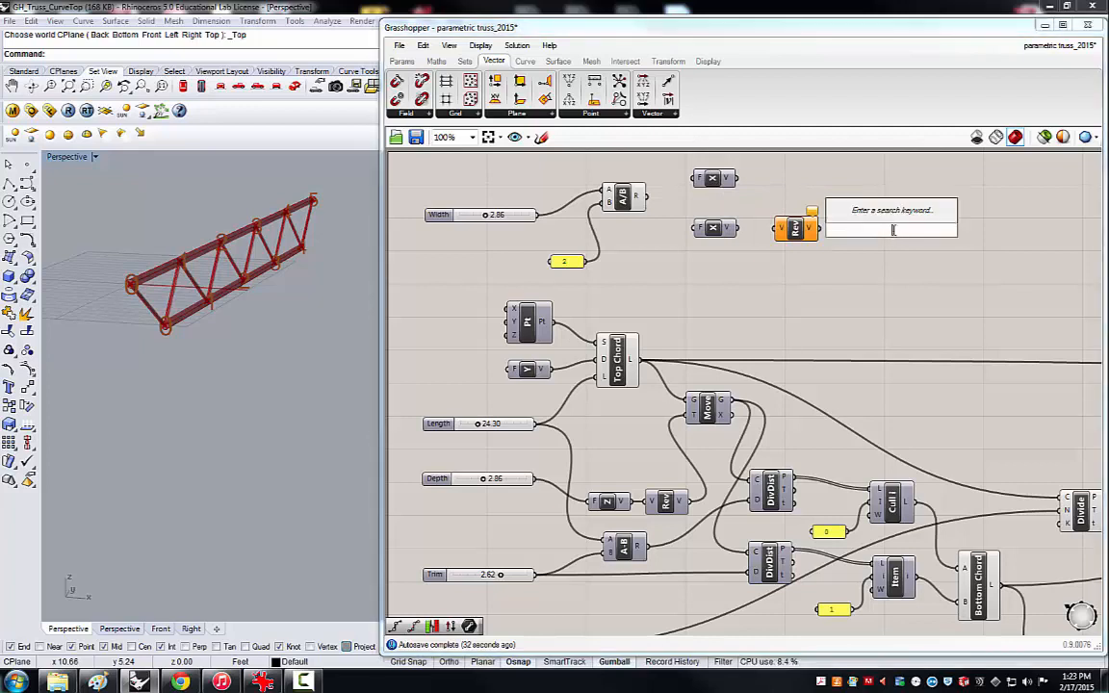
type("ve")
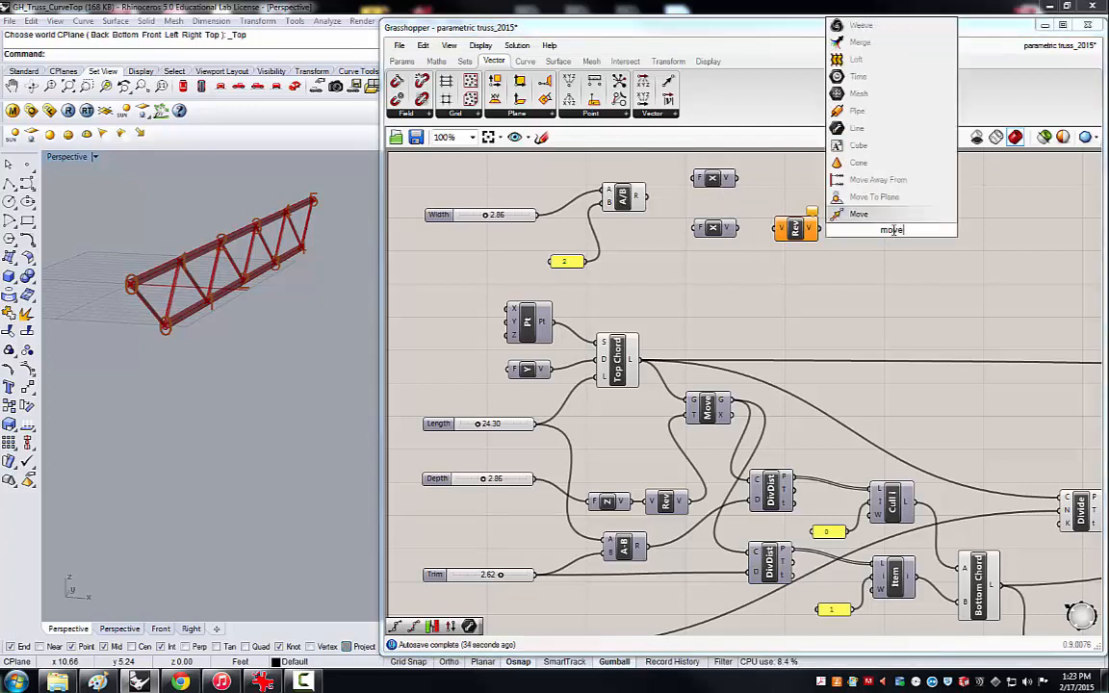
key("Return")
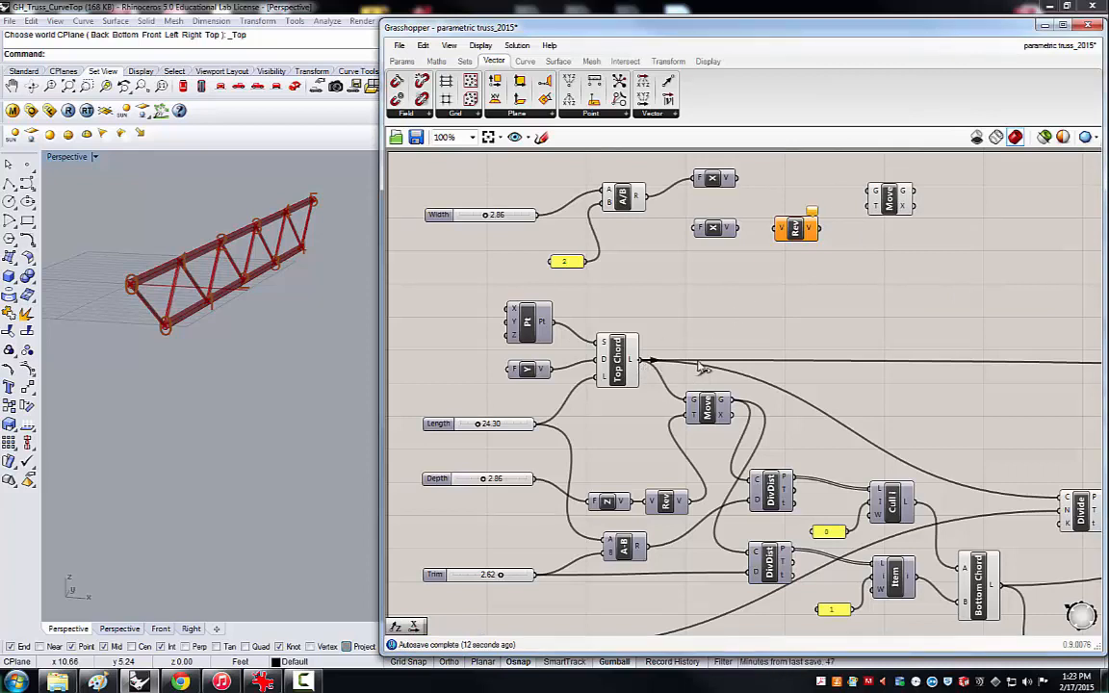
left_click_drag(637, 361, 871, 195)
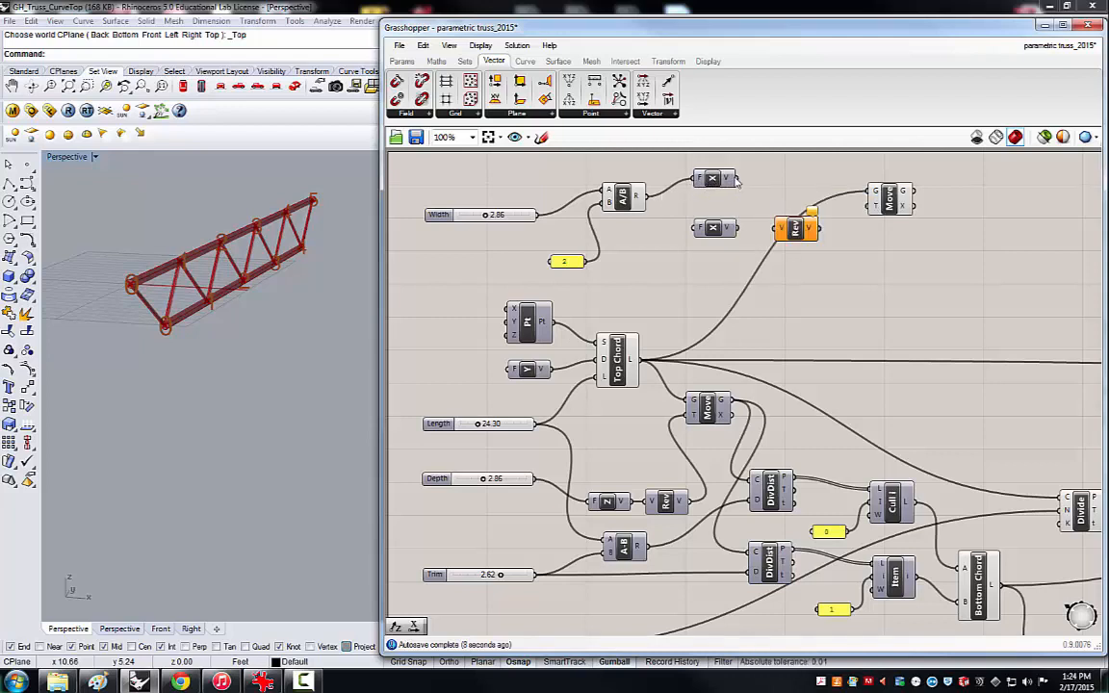
left_click_drag(744, 185, 871, 217)
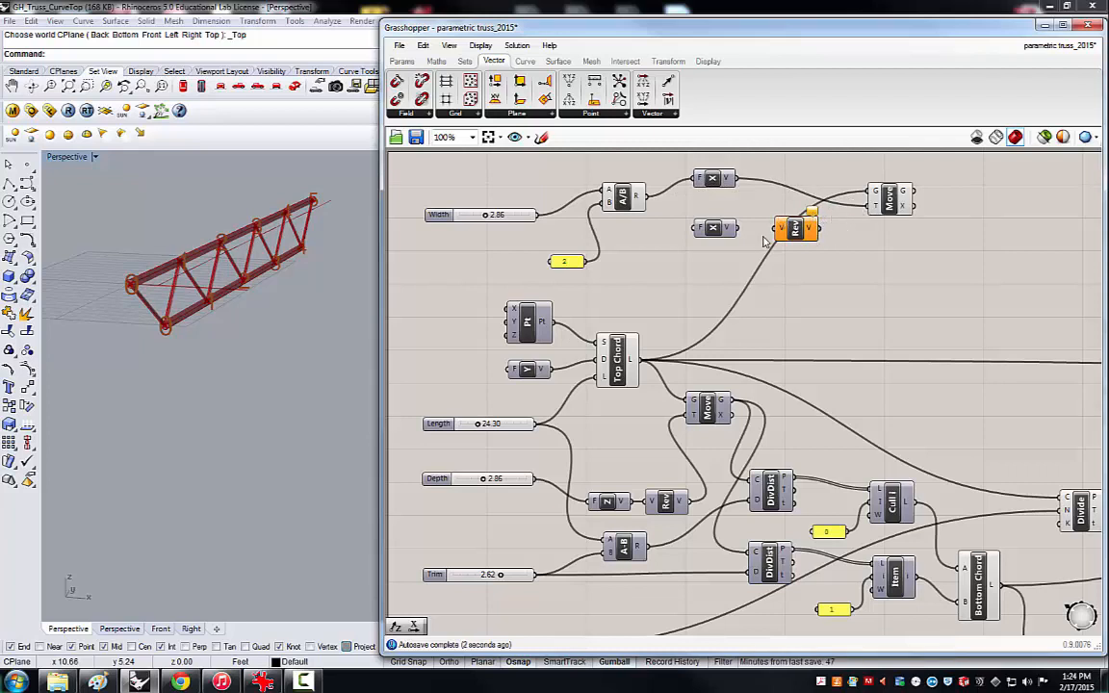
Wire the lower Unit X into Reverse and add the reversed vector as a second motion input on the new Move component.
left_click_drag(739, 229, 780, 229)
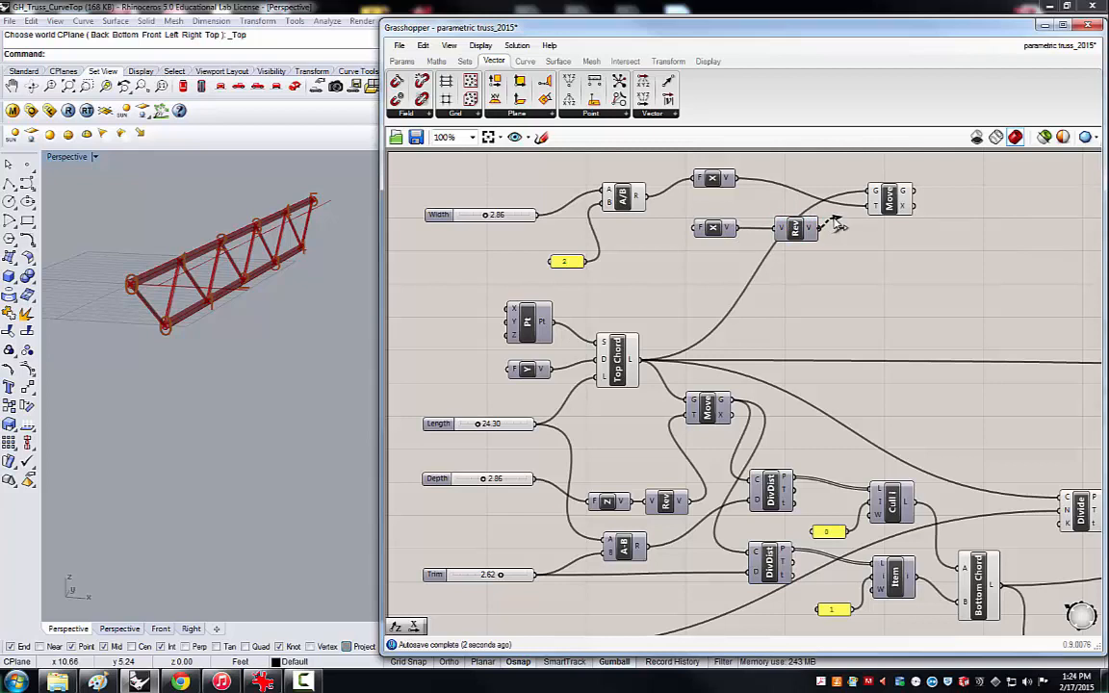
left_click_drag(837, 225, 862, 209)
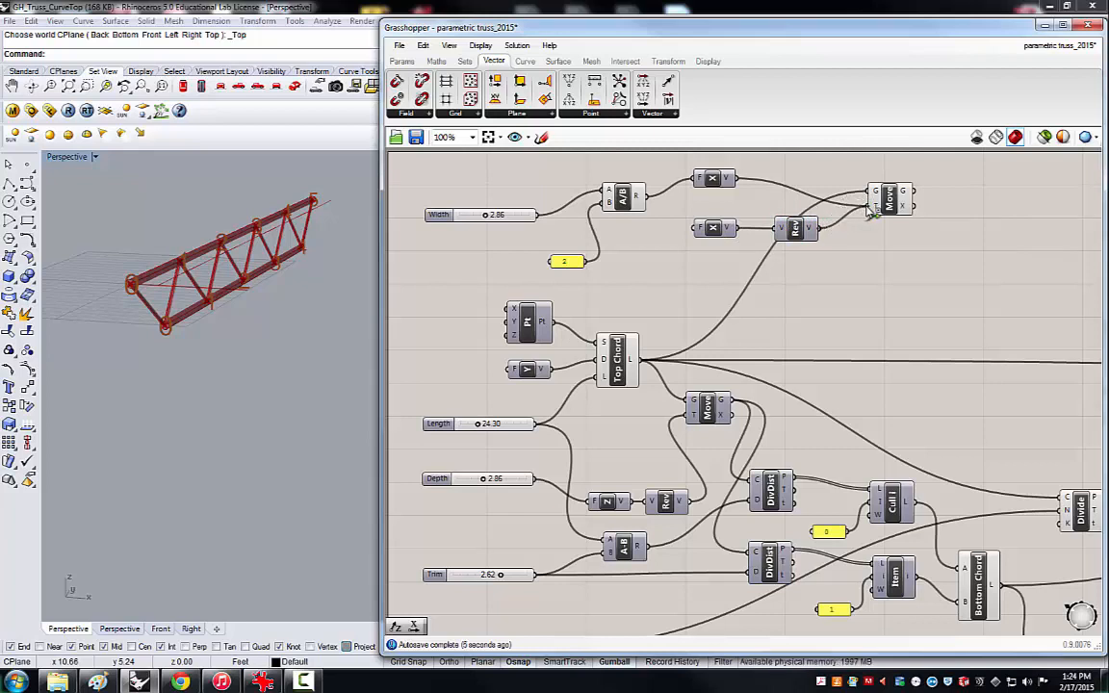
Set the Width slider to 4.24.
right_click_drag(299, 294, 319, 274)
right_click_drag(220, 328, 183, 335)
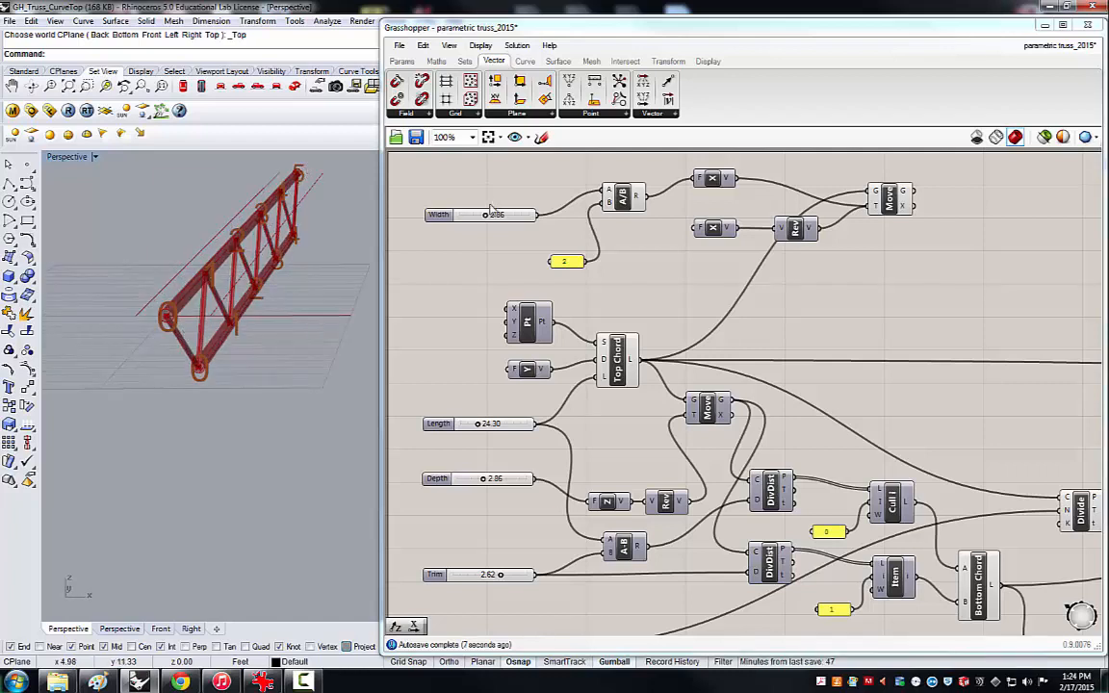
left_click_drag(487, 217, 503, 215)
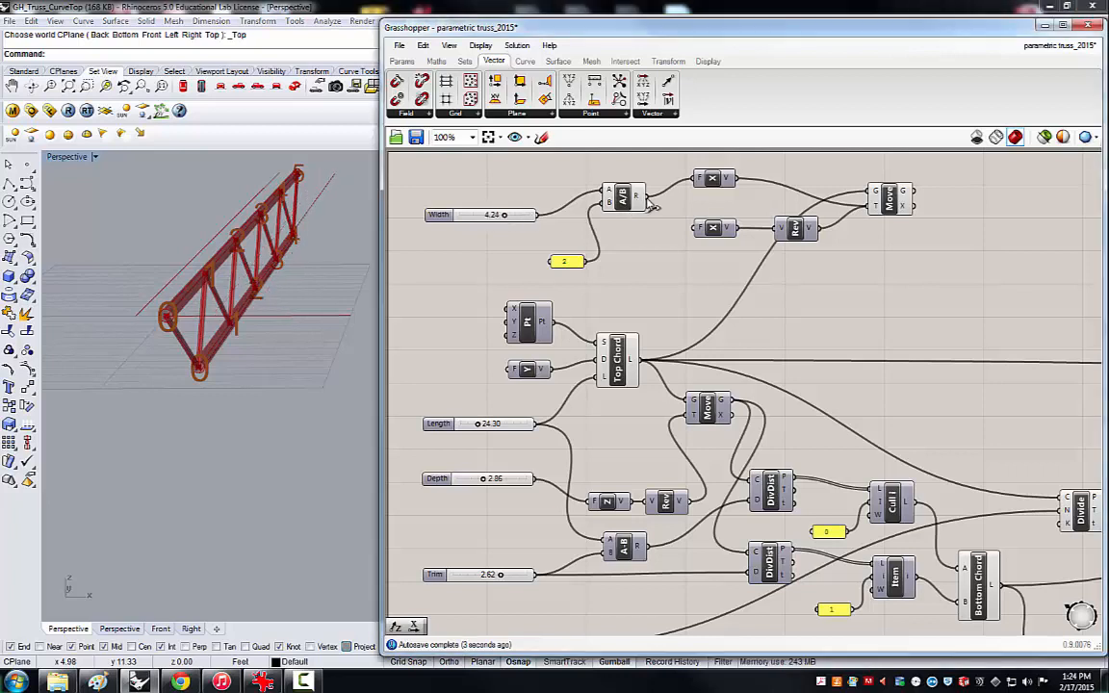
Feed the Division result into the lower Unit X as well and set the Width slider to 3.76.
left_click_drag(637, 196, 695, 228)
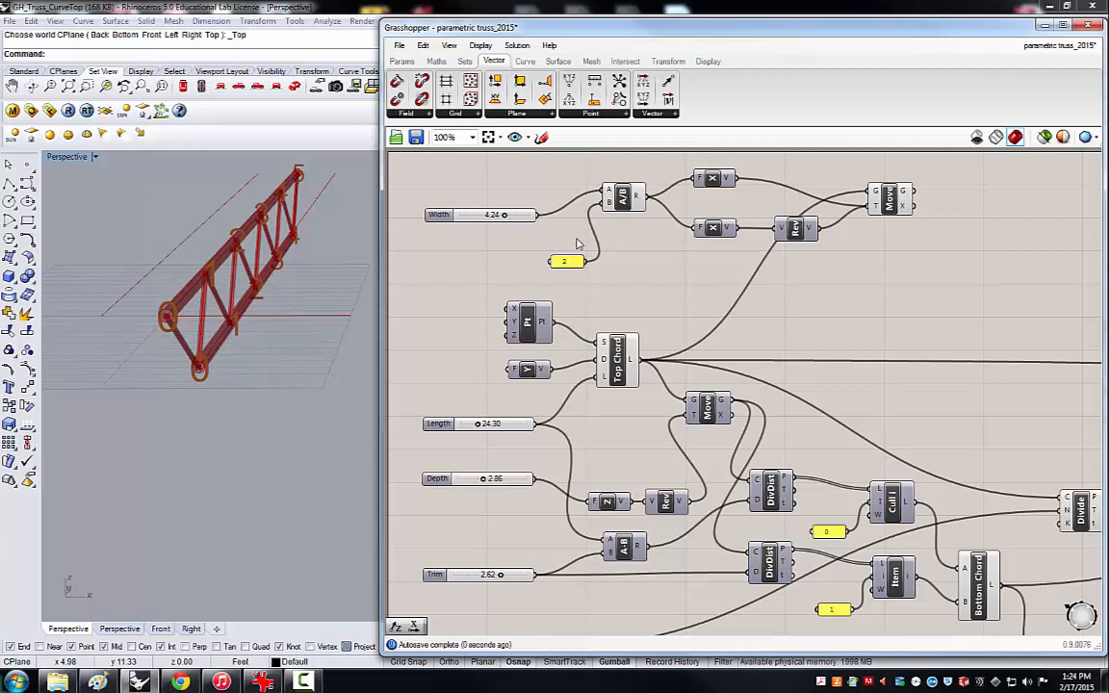
mouse_move(491, 220)
left_mouse_down()
mouse_move(472, 219)
mouse_move(505, 220)
mouse_move(467, 220)
mouse_move(499, 223)
left_mouse_up()
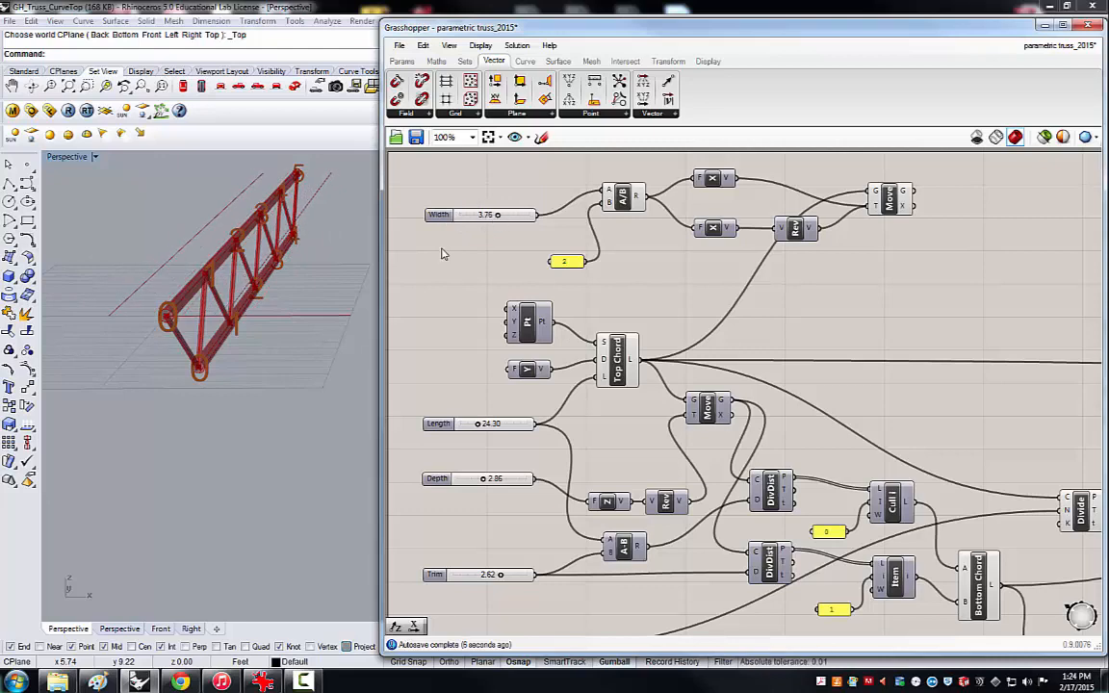
Turn off the preview of both Pipe components at the end of the definition.
scroll(442, 253, "down", 4)
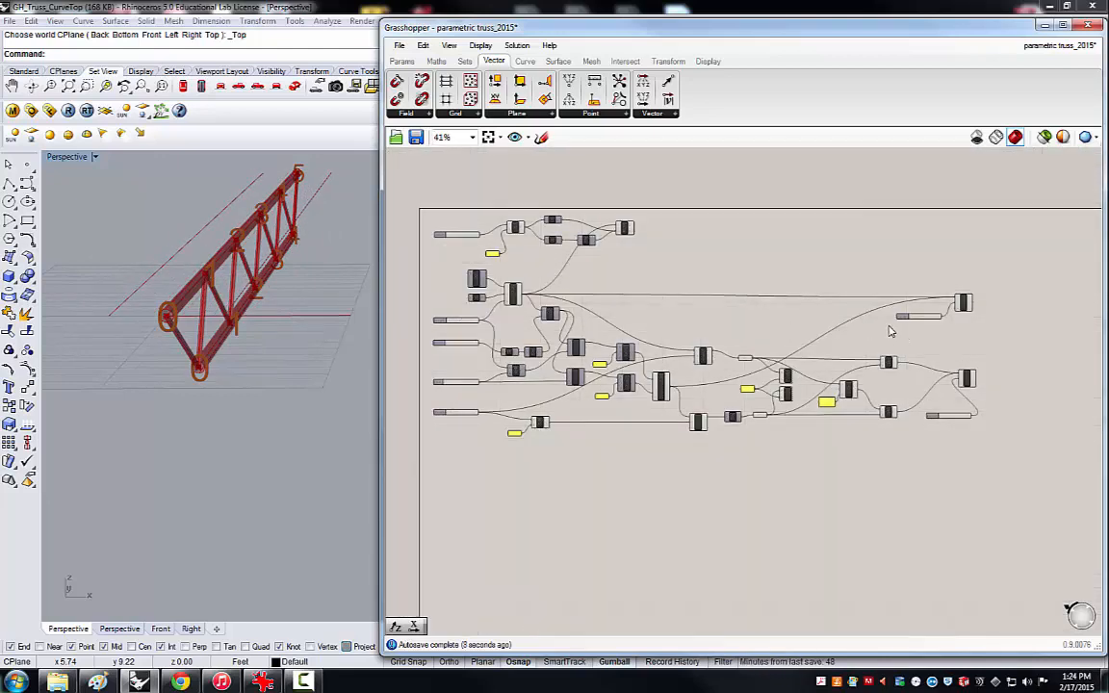
scroll(947, 356, "up", 2)
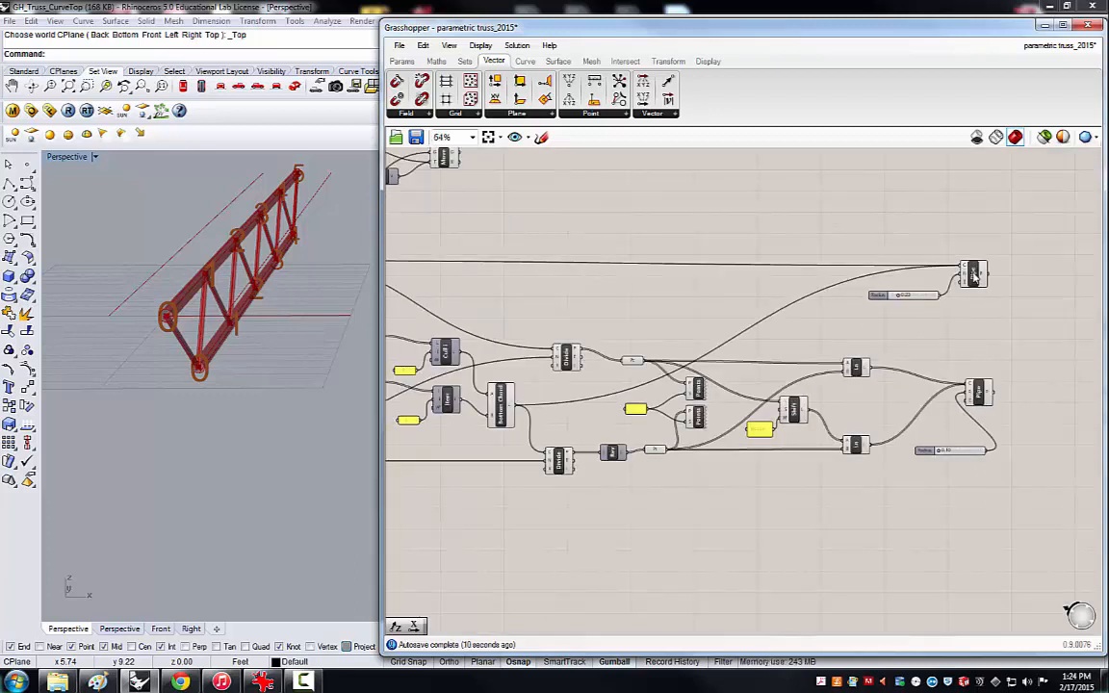
left_click(973, 274)
left_click(978, 393, "shift")
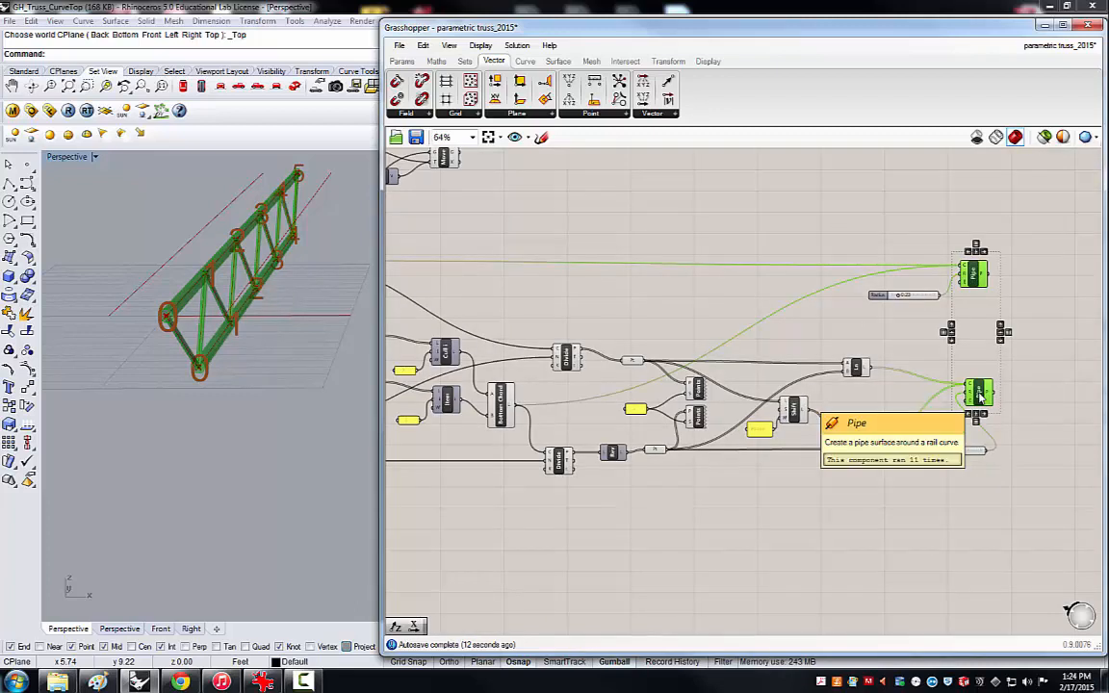
middle_click(980, 395)
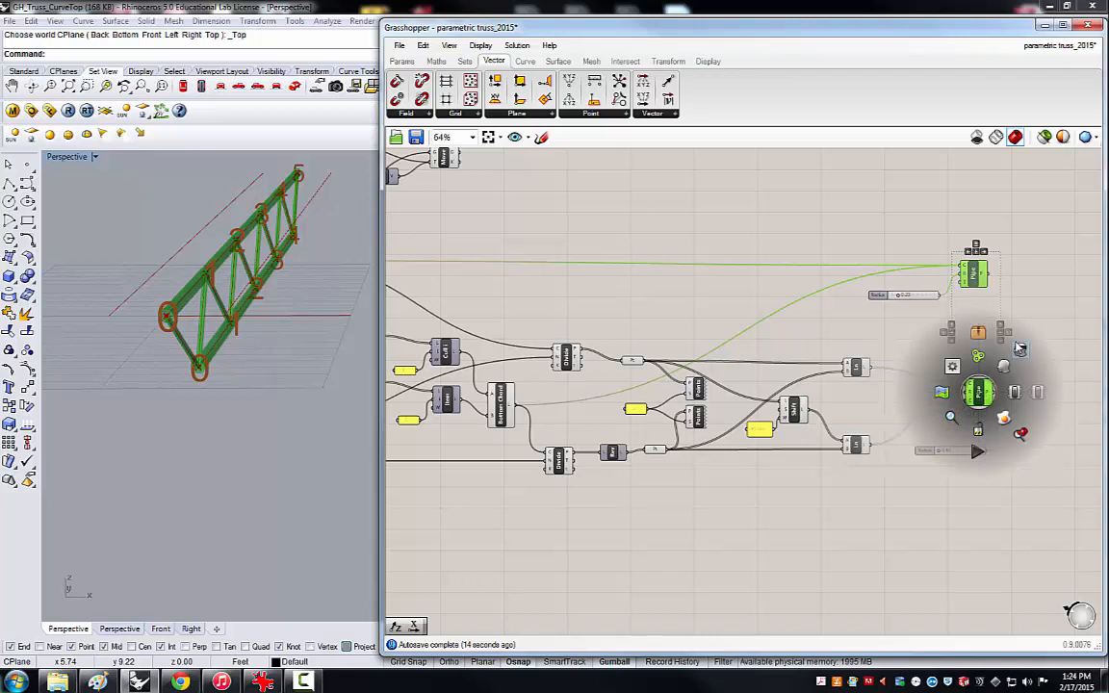
left_click(1021, 348)
left_click(701, 229)
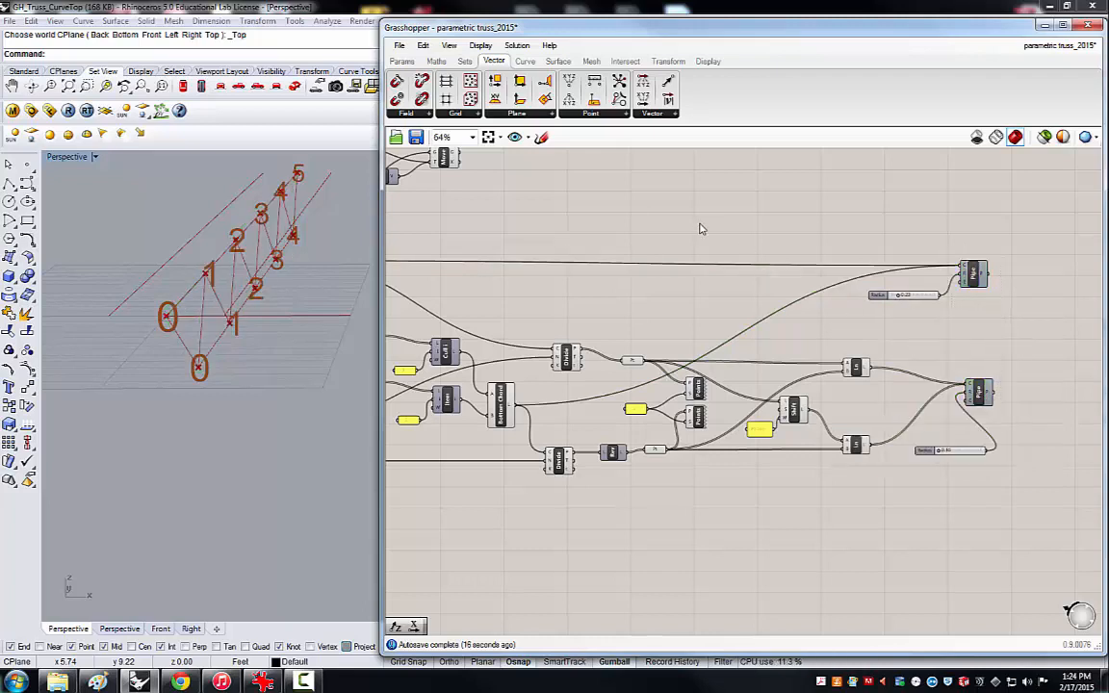
Set the Width slider to 3.57.
right_click_drag(312, 257, 231, 245)
scroll(231, 244, "up", 2)
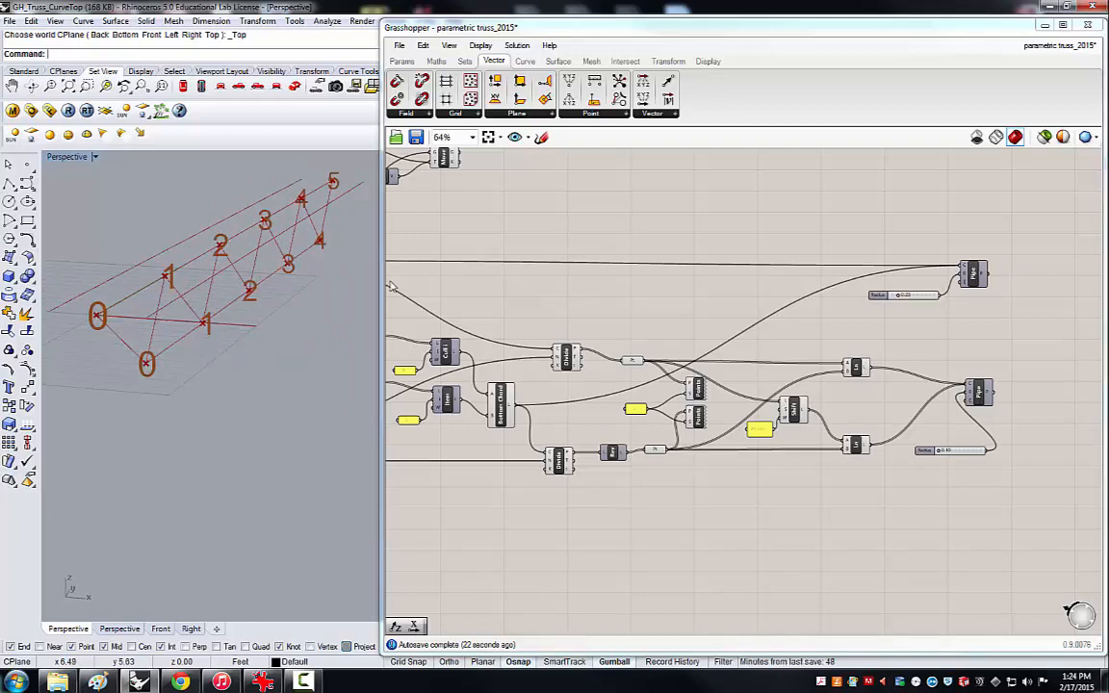
scroll(636, 294, "down", 4)
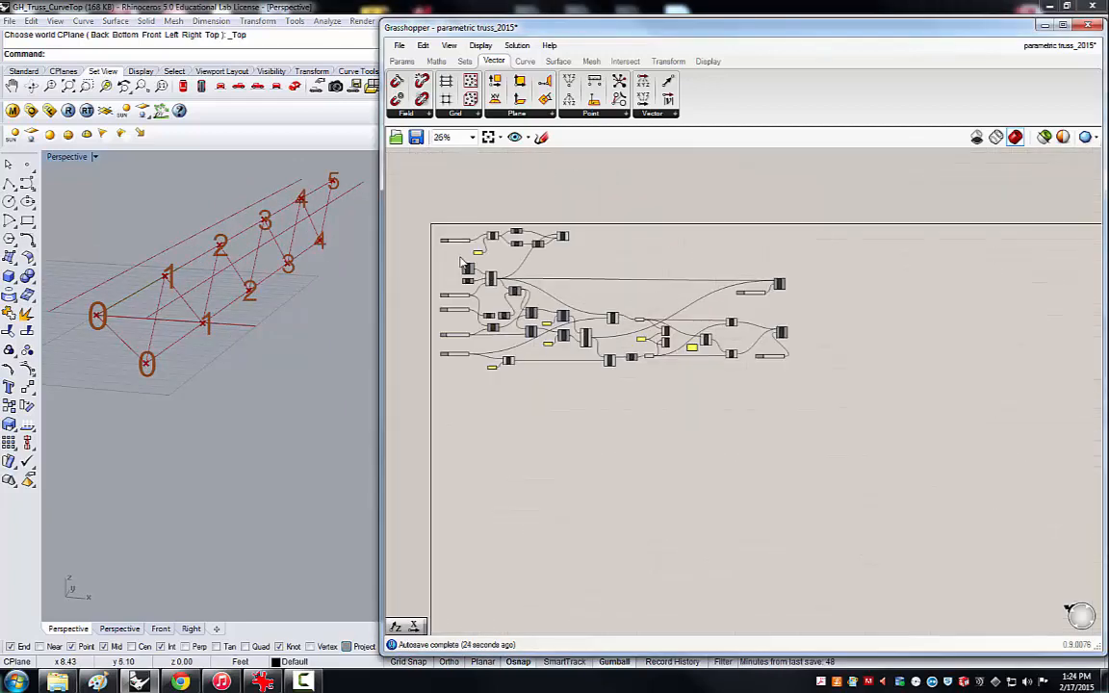
scroll(462, 262, "up", 5)
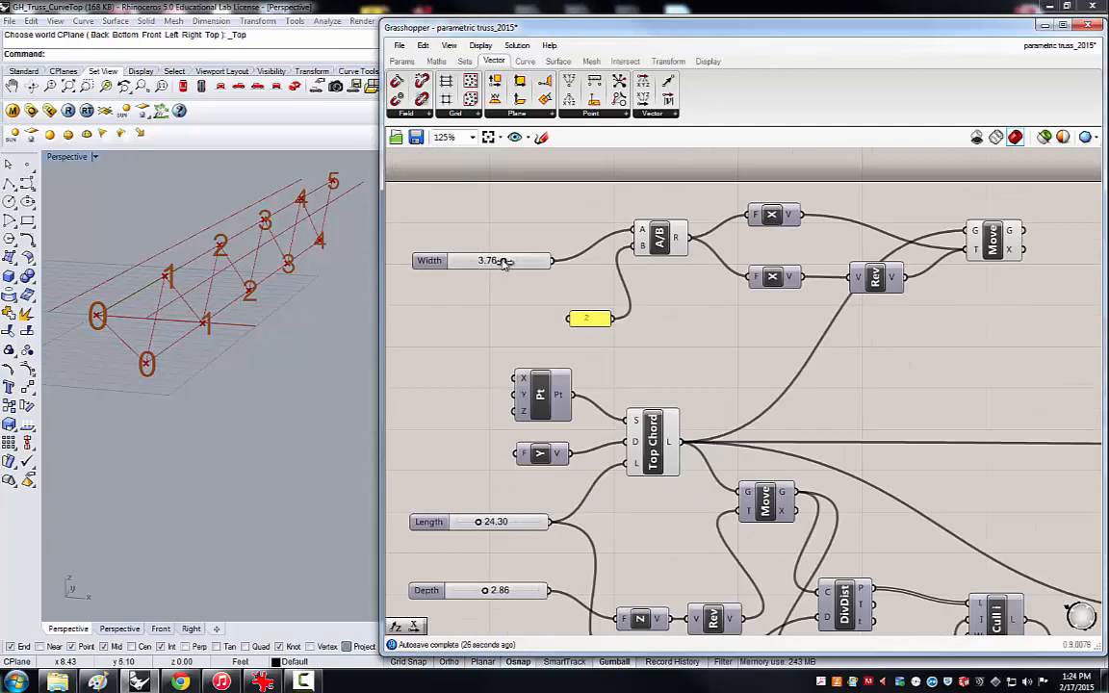
mouse_move(504, 263)
left_mouse_down()
mouse_move(458, 272)
mouse_move(513, 258)
mouse_move(500, 260)
left_mouse_up()
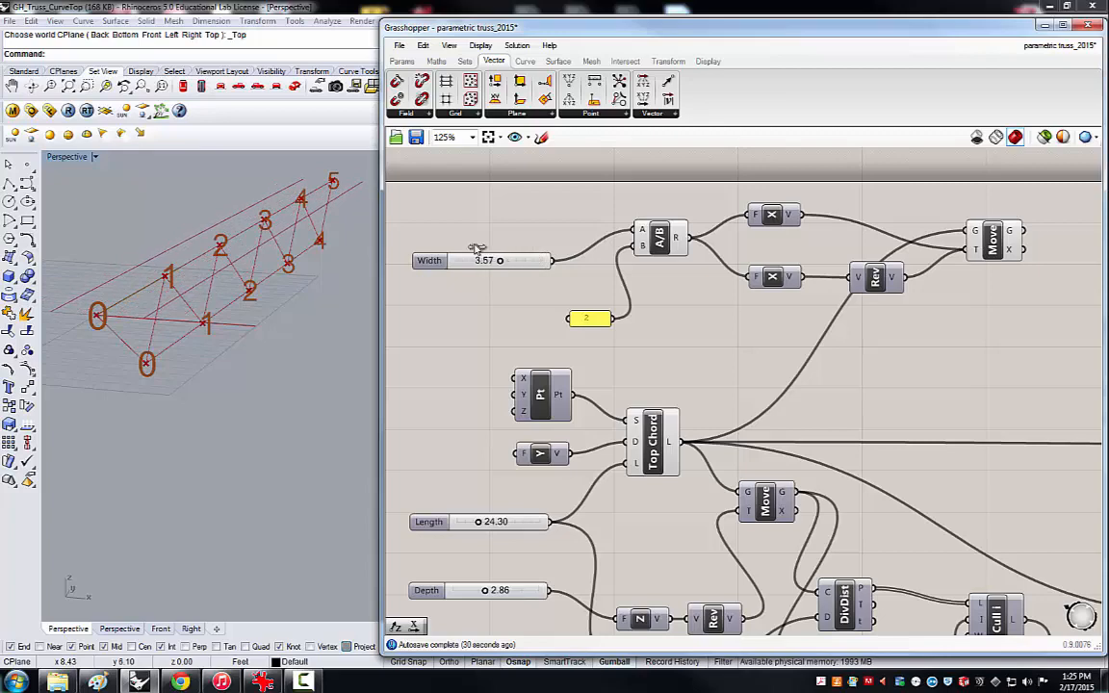
scroll(522, 246, "down", 5)
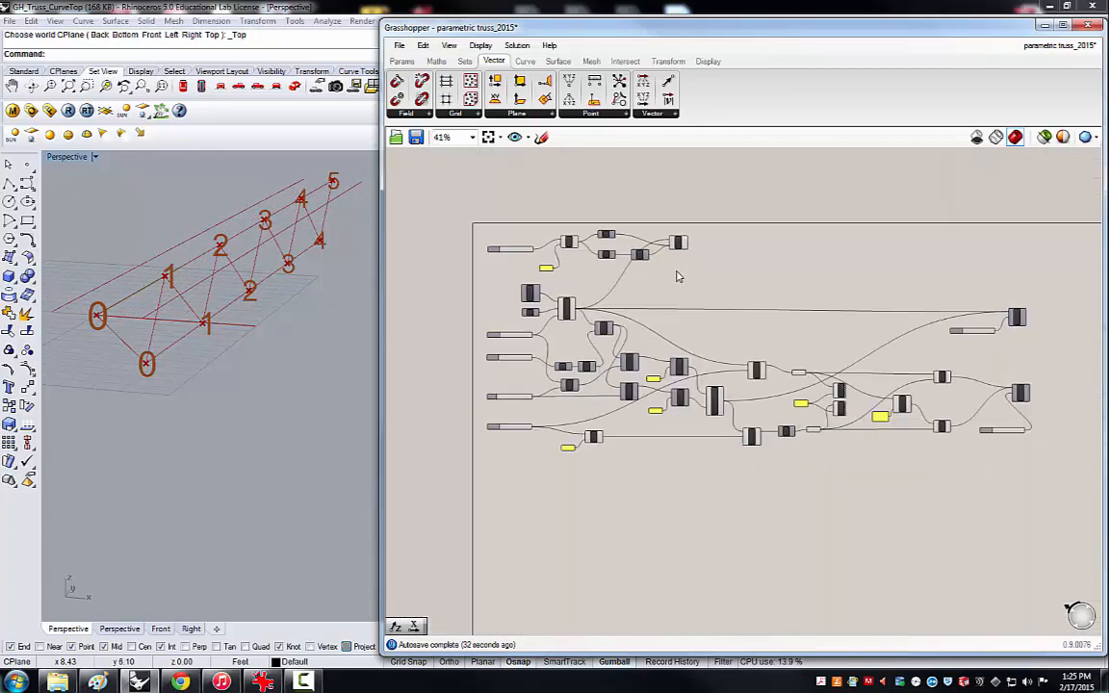
Replace the Top Chord line feeding the upper Divide's Curve input with the geometry output of the width Move component.
scroll(695, 262, "up", 2)
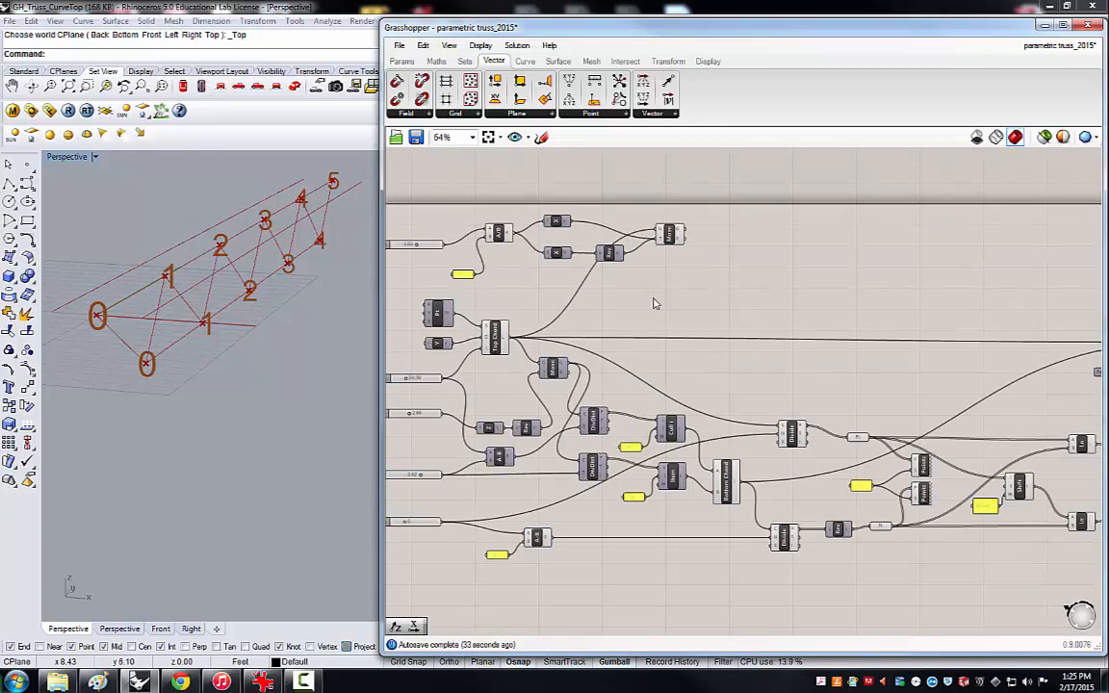
left_click(494, 338)
scroll(472, 377, "up", 1)
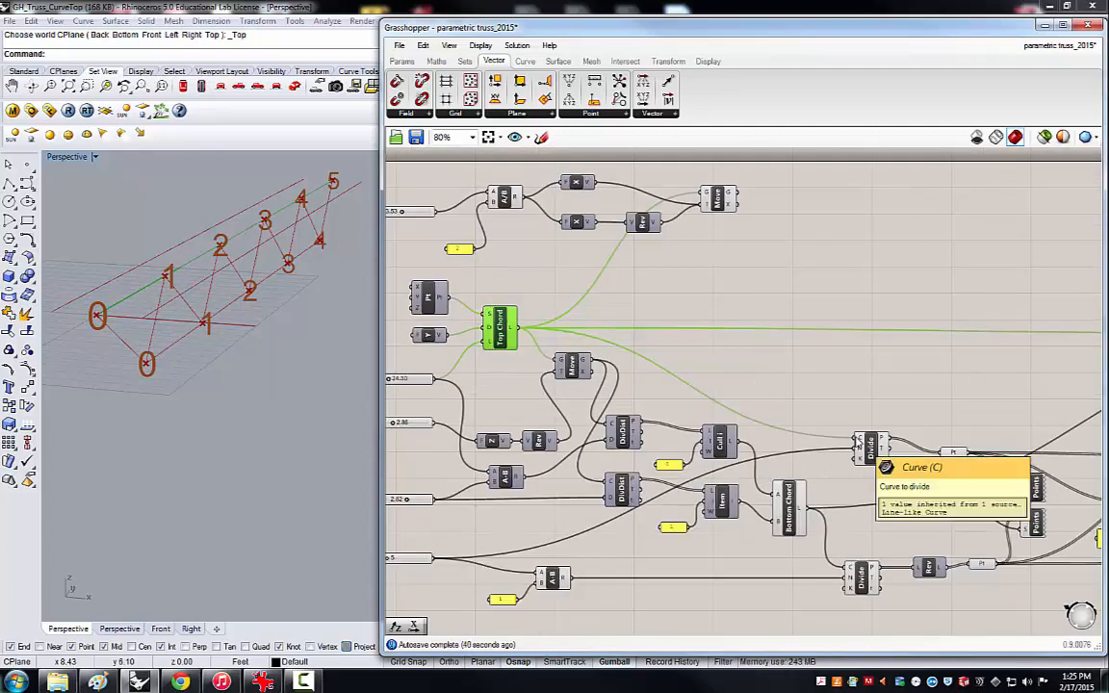
left_click(621, 301)
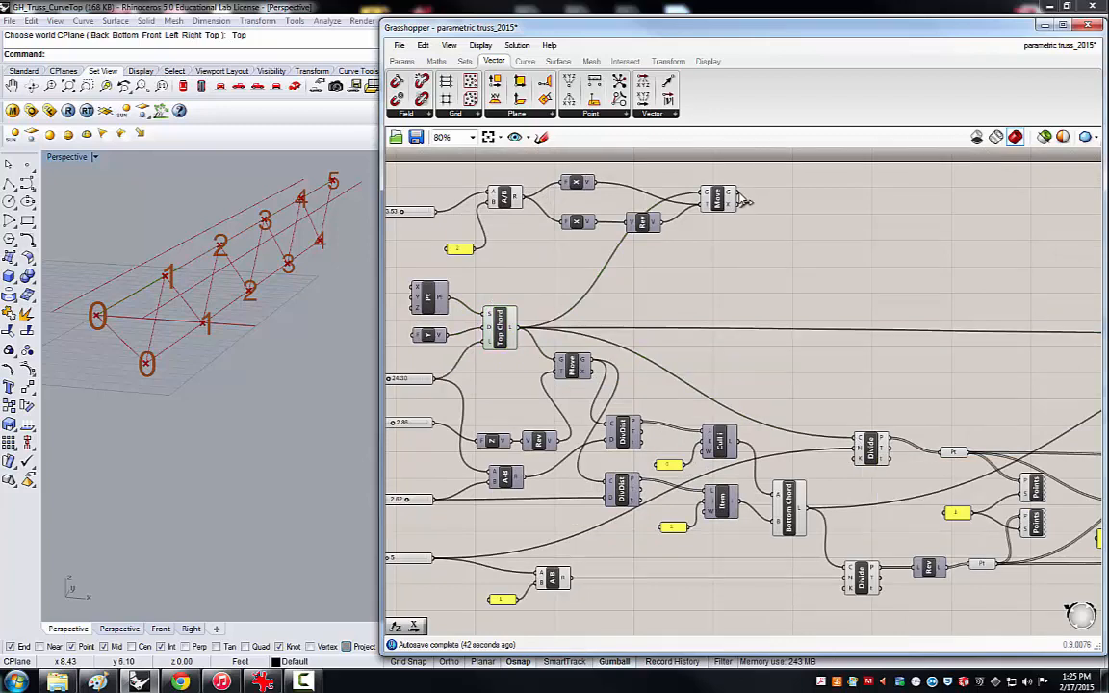
left_click_drag(741, 199, 854, 443)
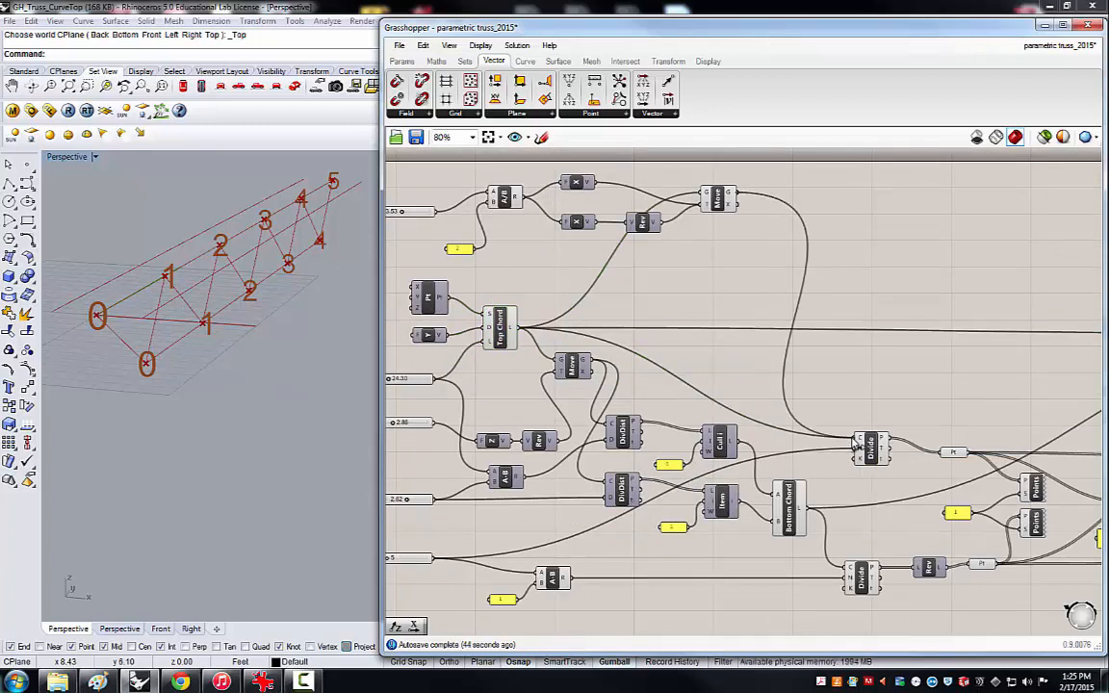
Set the Width slider to 3.15 and the Length slider to 28.14.
right_click_drag(330, 290, 65, 189)
scroll(134, 254, "down", 6)
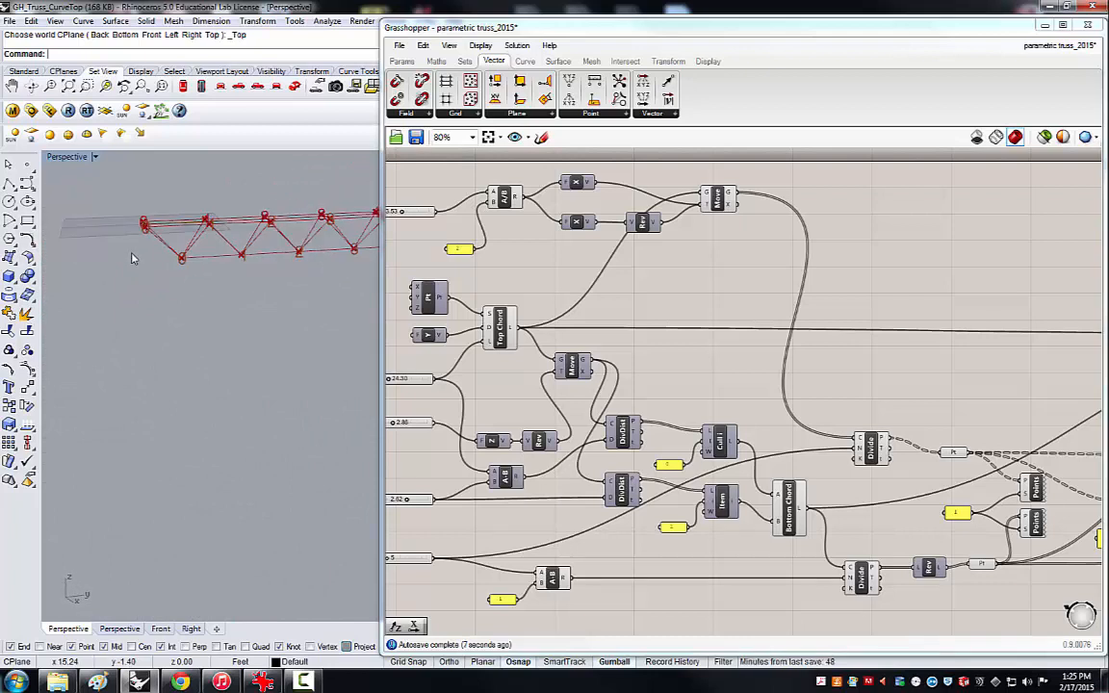
scroll(227, 235, "down", 2)
scroll(304, 222, "up", 4)
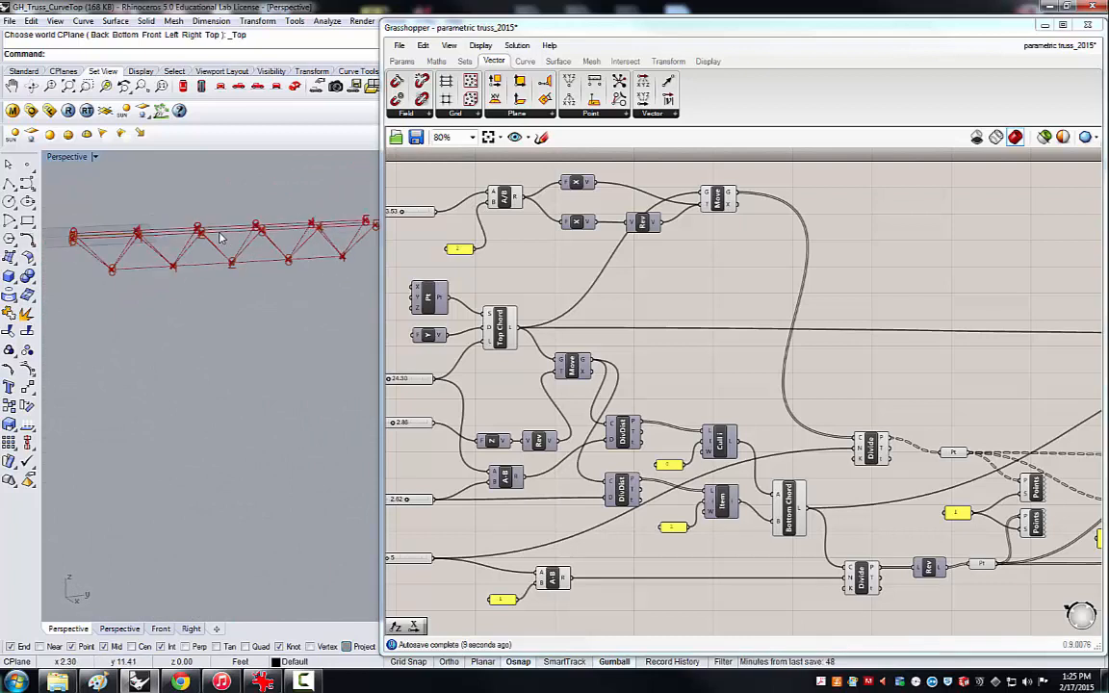
right_click_drag(222, 234, 297, 227)
right_click_drag(178, 357, 222, 337)
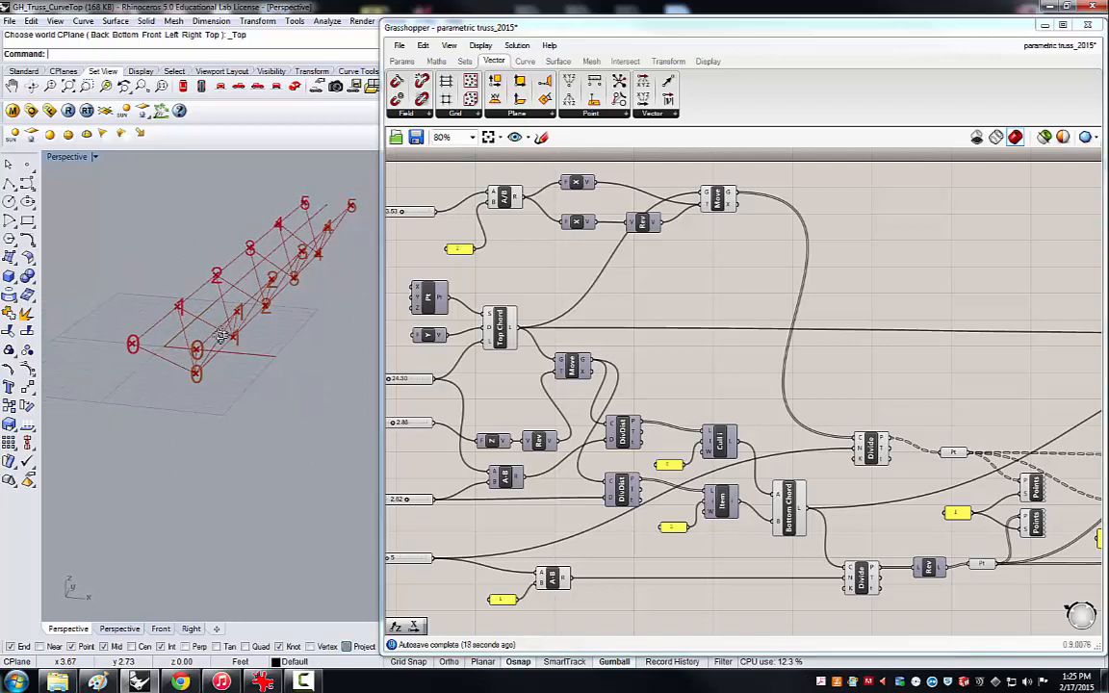
scroll(501, 250, "up", 3)
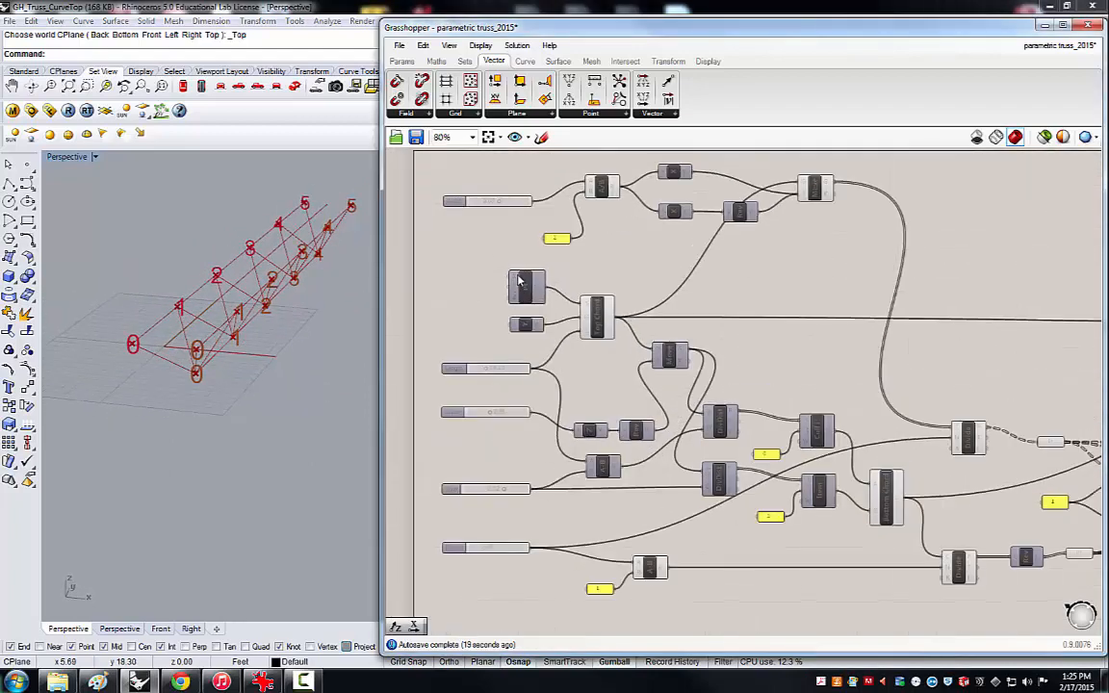
left_click_drag(507, 198, 494, 198)
right_click_drag(465, 291, 485, 325)
right_click_drag(310, 352, 303, 333)
mouse_move(494, 414)
left_mouse_down()
mouse_move(481, 414)
mouse_move(512, 414)
mouse_move(500, 414)
left_mouse_up()
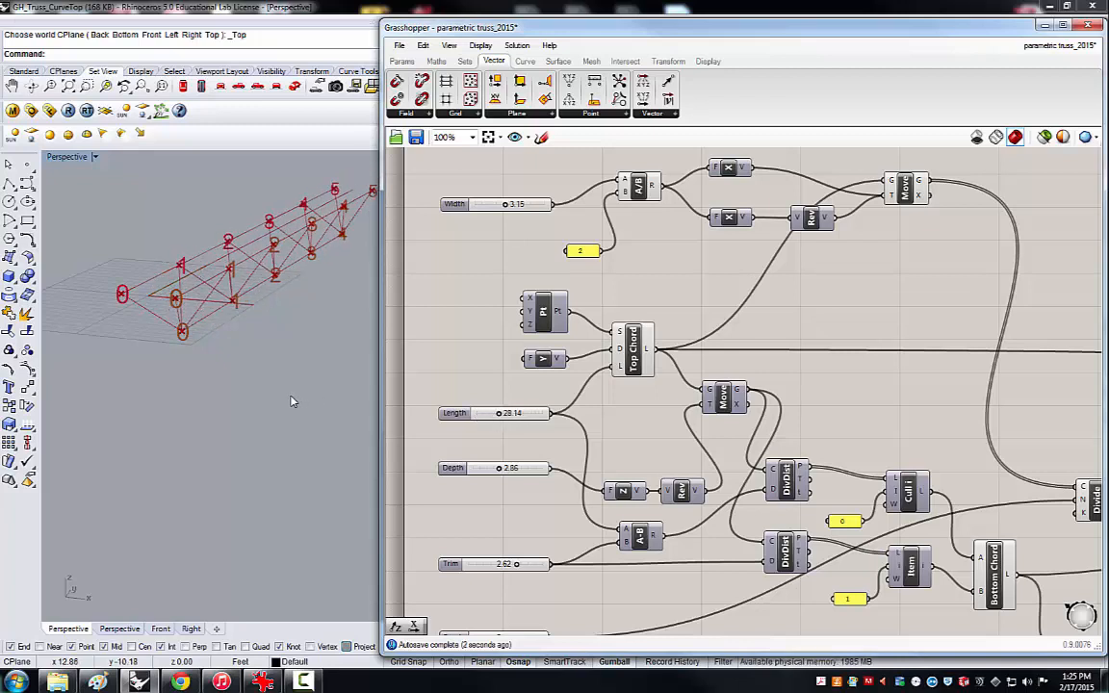
Examine the widened truss, its numbered division points and the web lines from several angles in the Perspective view.
left_click(204, 390)
scroll(201, 389, "down", 3)
scroll(279, 360, "up", 3)
right_click_drag(299, 333, 278, 344)
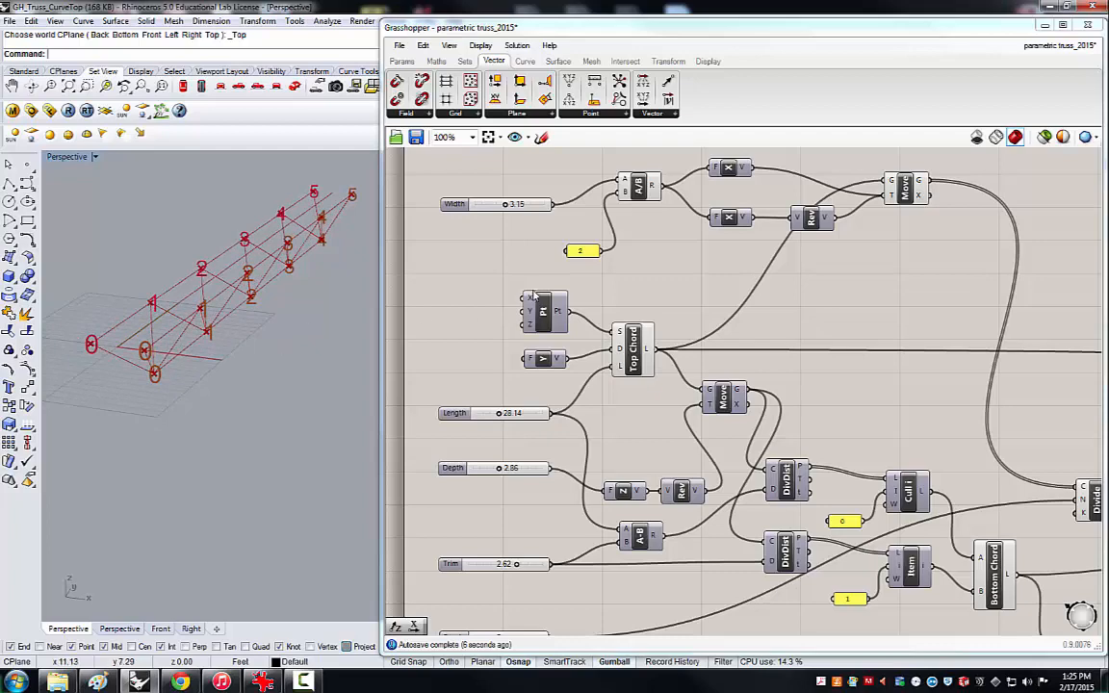
scroll(491, 280, "down", 3)
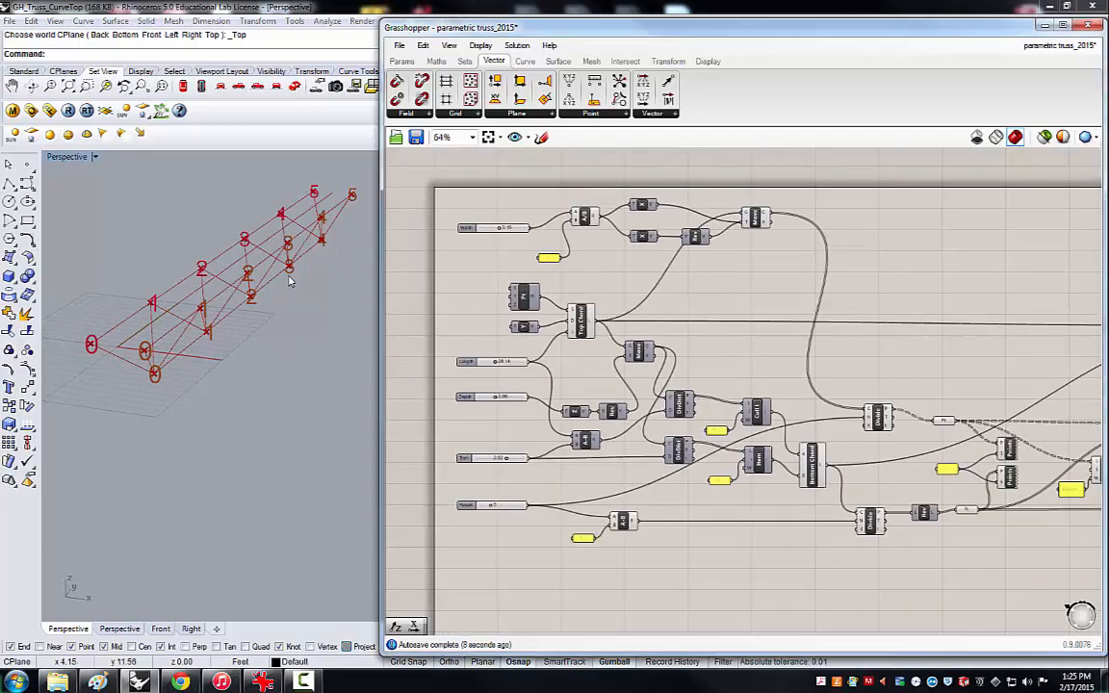
right_click_drag(289, 281, 307, 276)
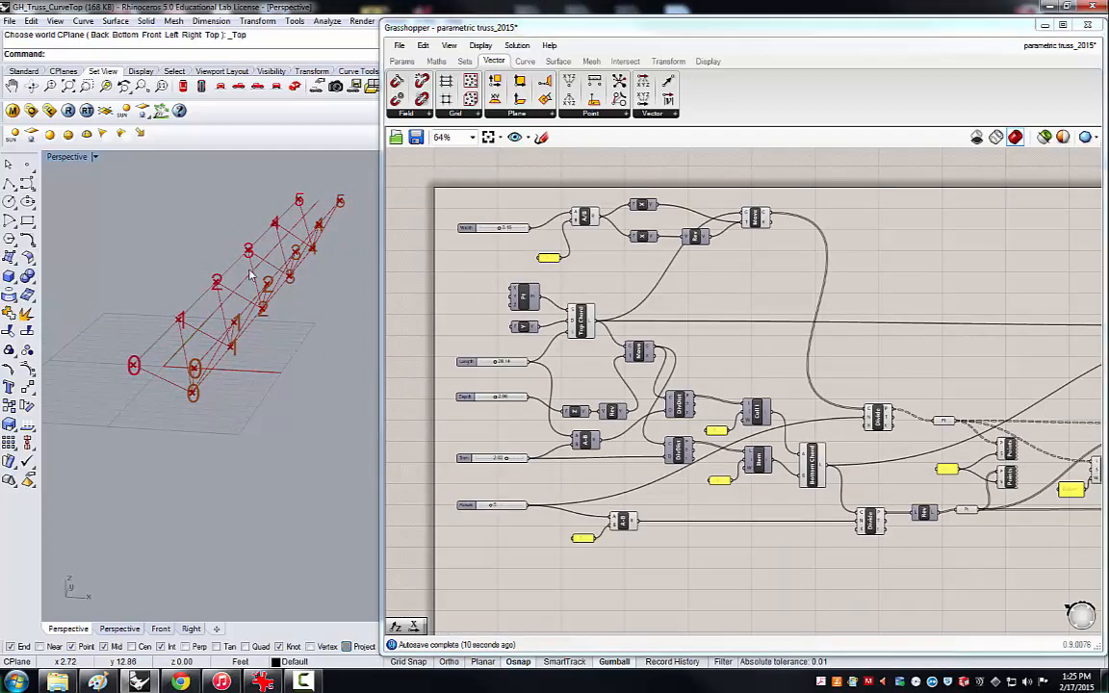
scroll(190, 235, "down", 2)
scroll(208, 246, "up", 2)
right_click_drag(336, 287, 309, 281)
scroll(183, 276, "down", 2)
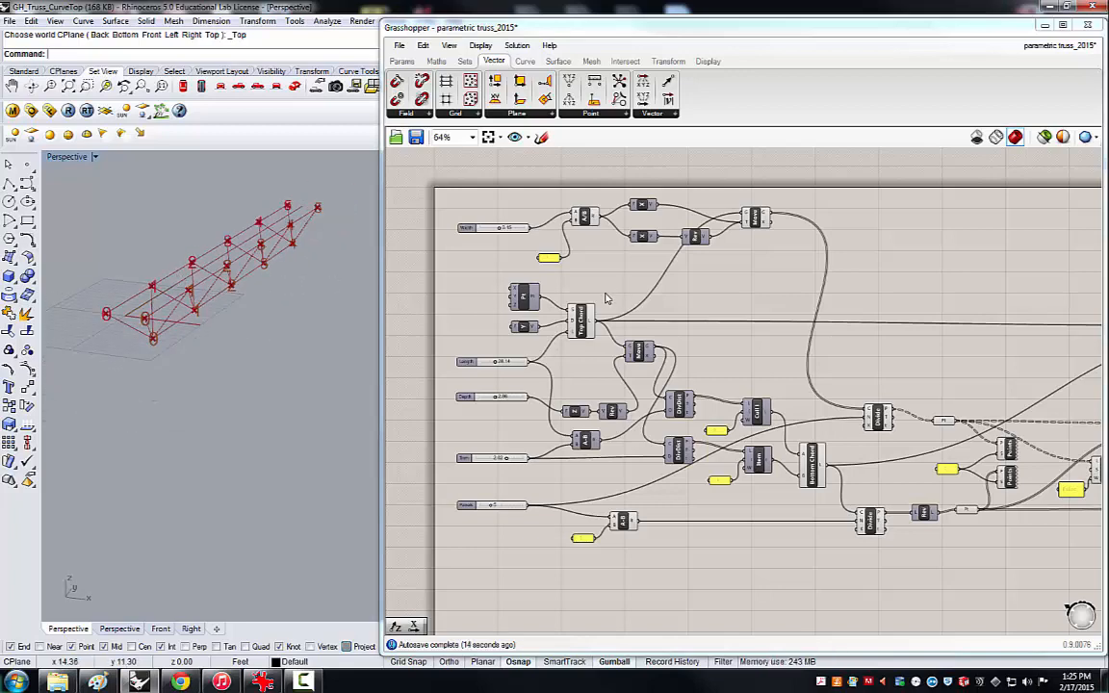
Align the lower Pipe component with the upper one and turn the preview of both Pipes back on.
scroll(573, 315, "down", 3)
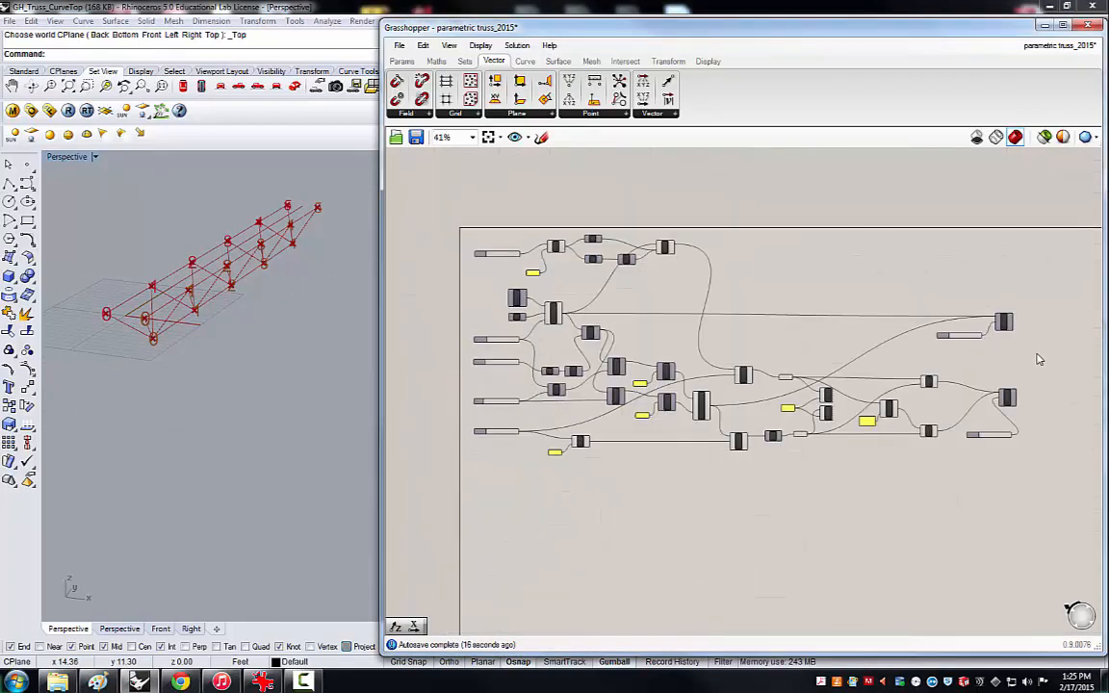
scroll(1038, 360, "up", 4)
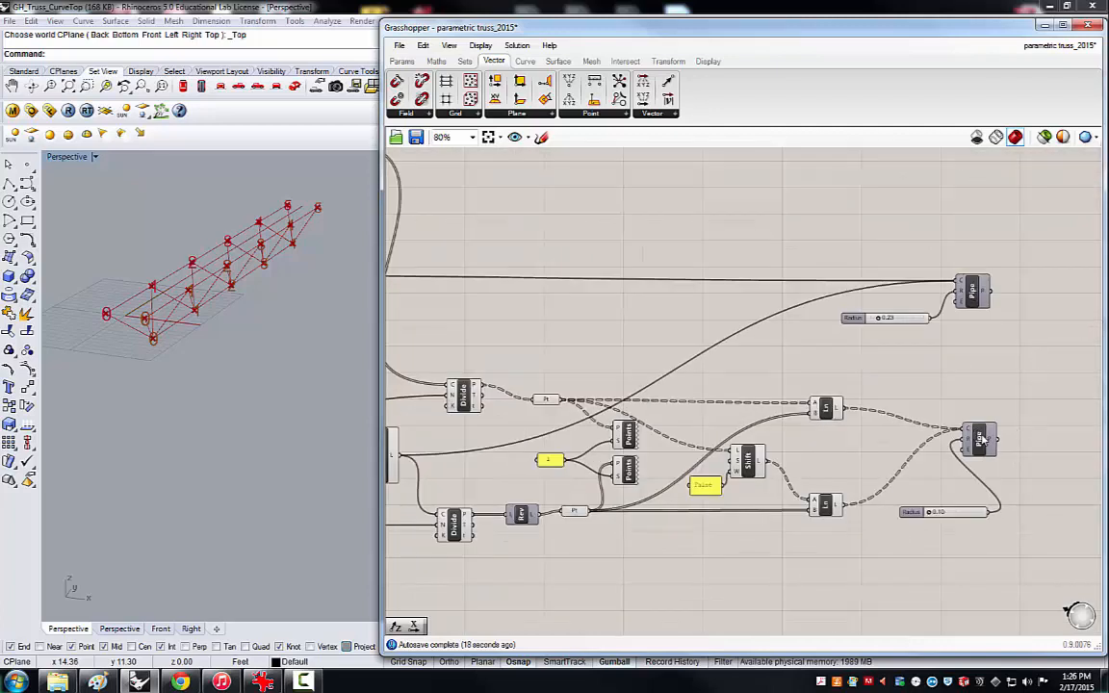
left_click_drag(982, 440, 977, 439)
left_click(1035, 307)
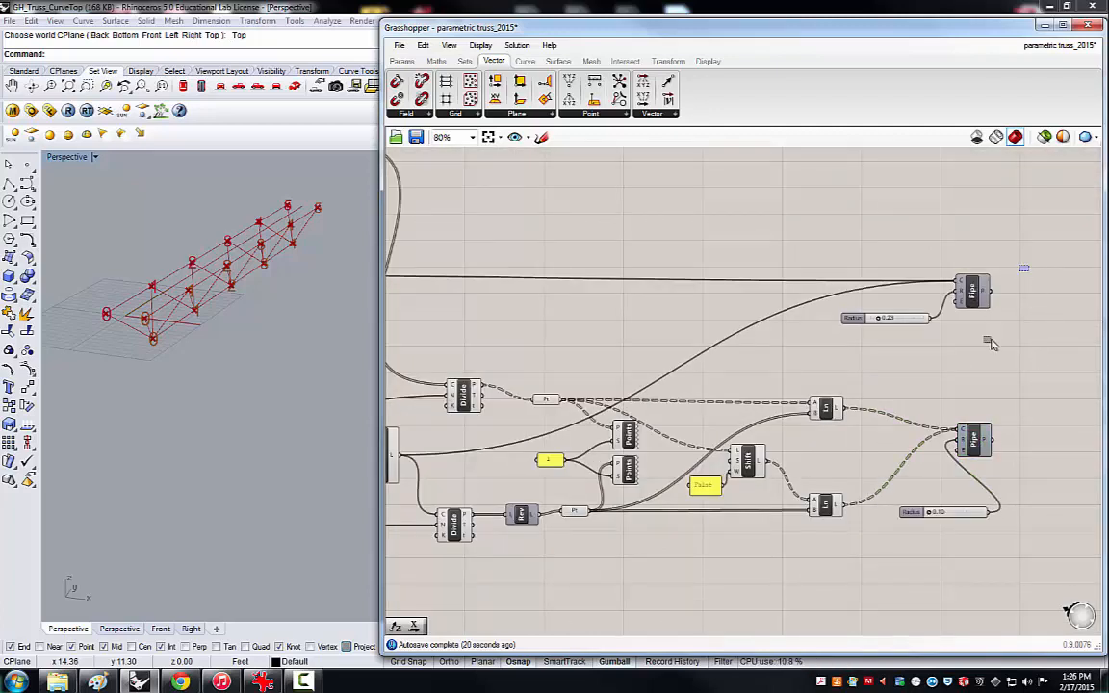
left_click_drag(992, 343, 984, 453)
right_click(977, 306)
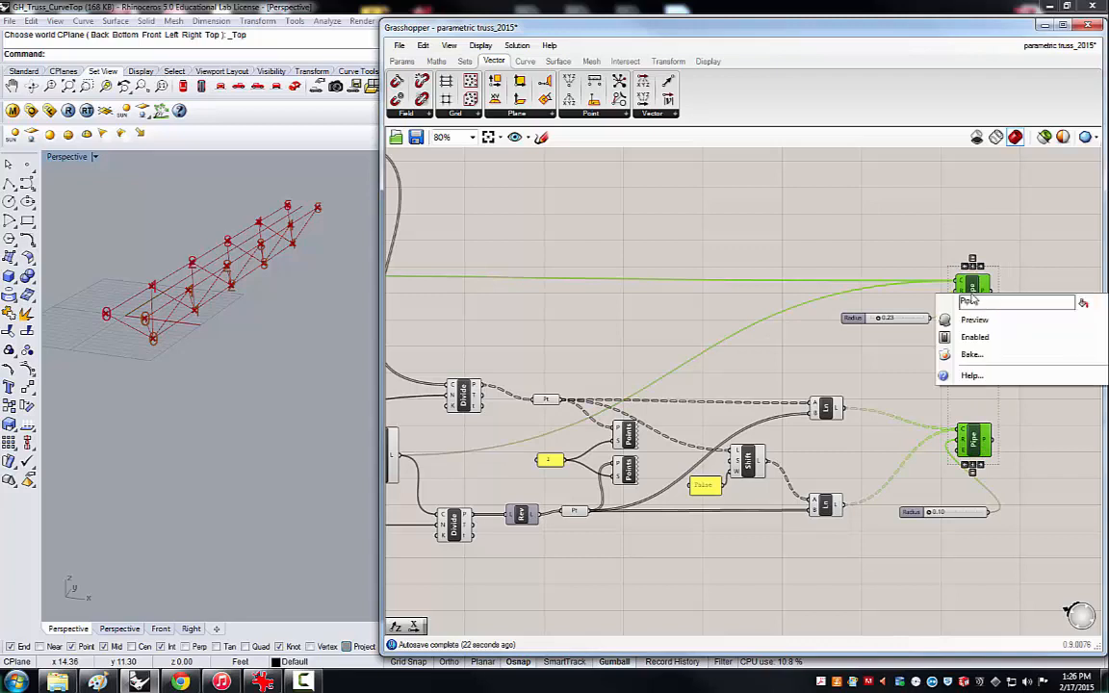
left_click(971, 319)
left_click_drag(1020, 277, 979, 458)
middle_click(975, 300)
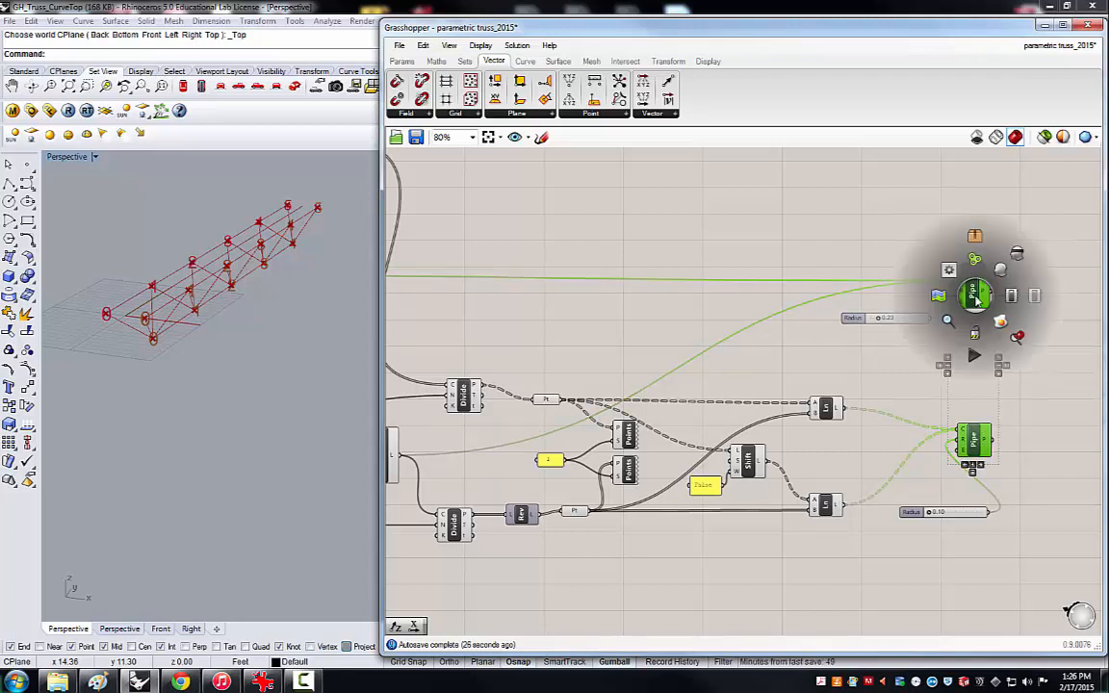
left_click(1017, 255)
right_click_drag(240, 312, 187, 330)
scroll(190, 327, "up", 2)
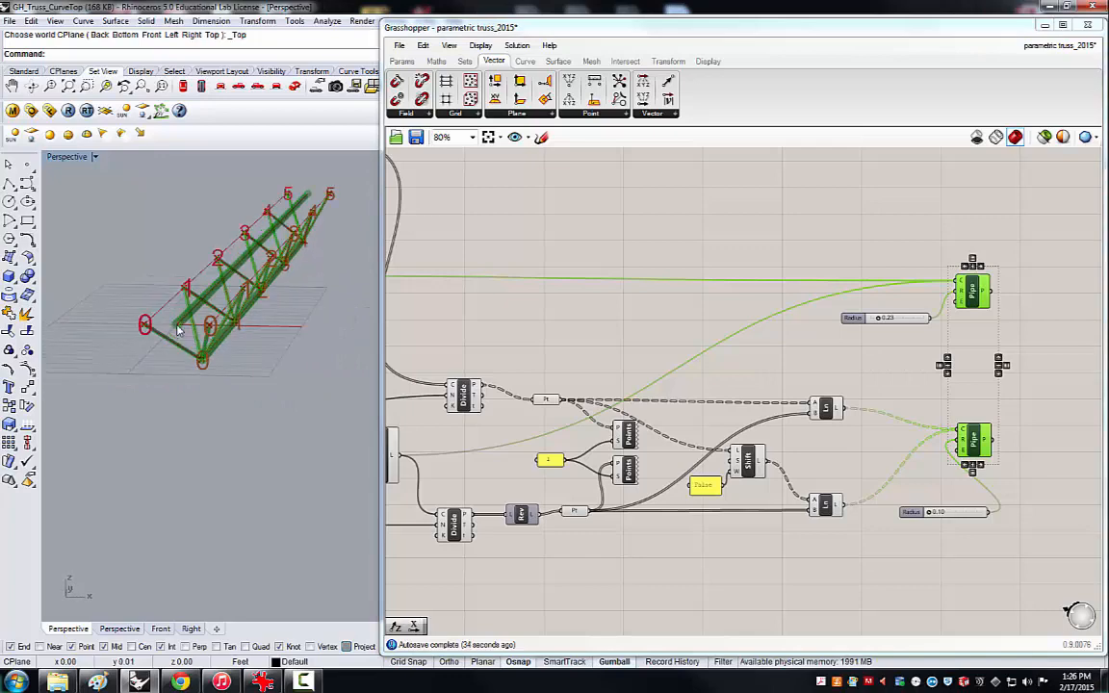
Add the geometry output of the width Move component to the chord Pipe's Curve input alongside the existing sources.
left_click(577, 275)
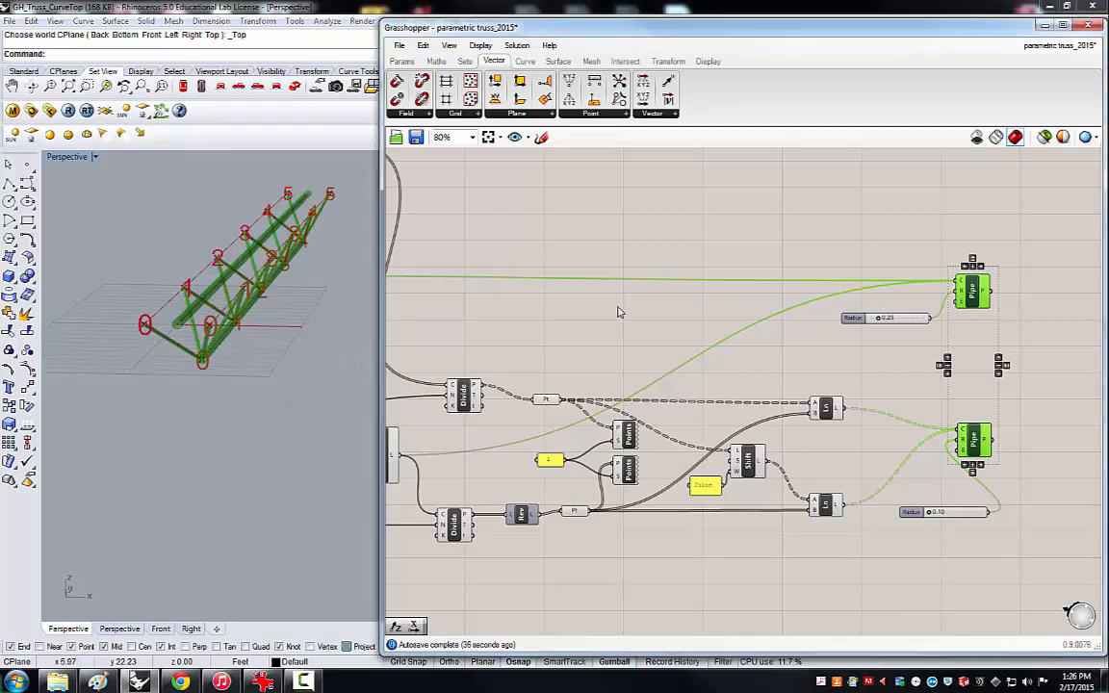
scroll(876, 294, "down", 3)
scroll(876, 294, "down", 1)
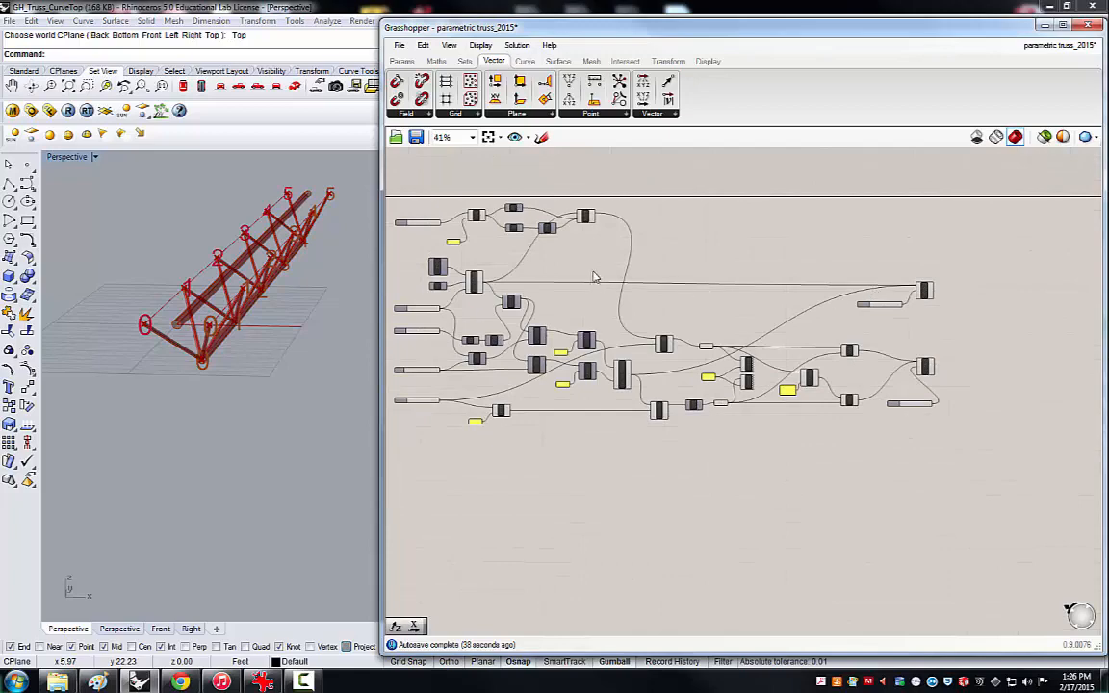
scroll(594, 275, "up", 2)
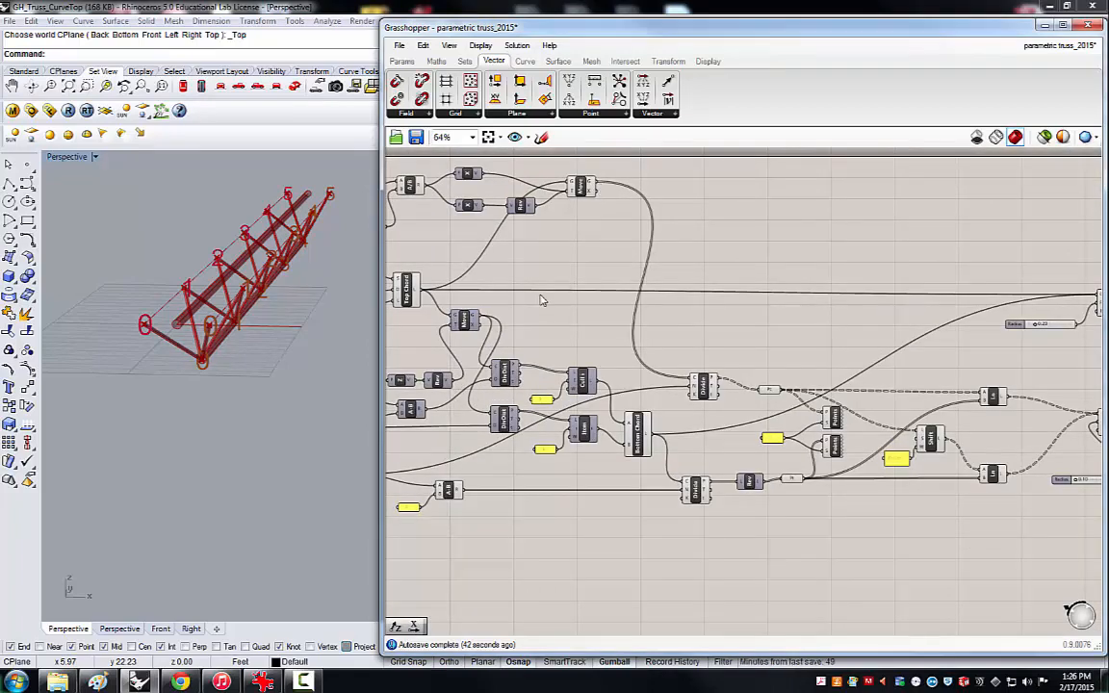
scroll(637, 303, "down", 1)
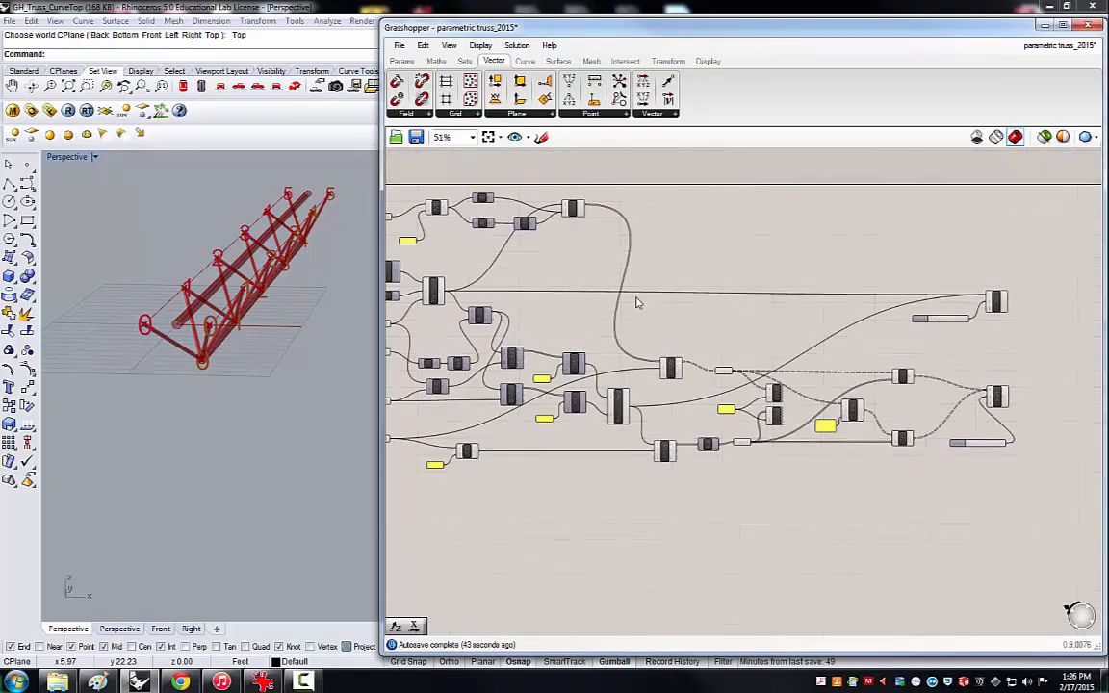
left_click(992, 304)
left_click(893, 268)
left_click_drag(587, 210, 993, 304)
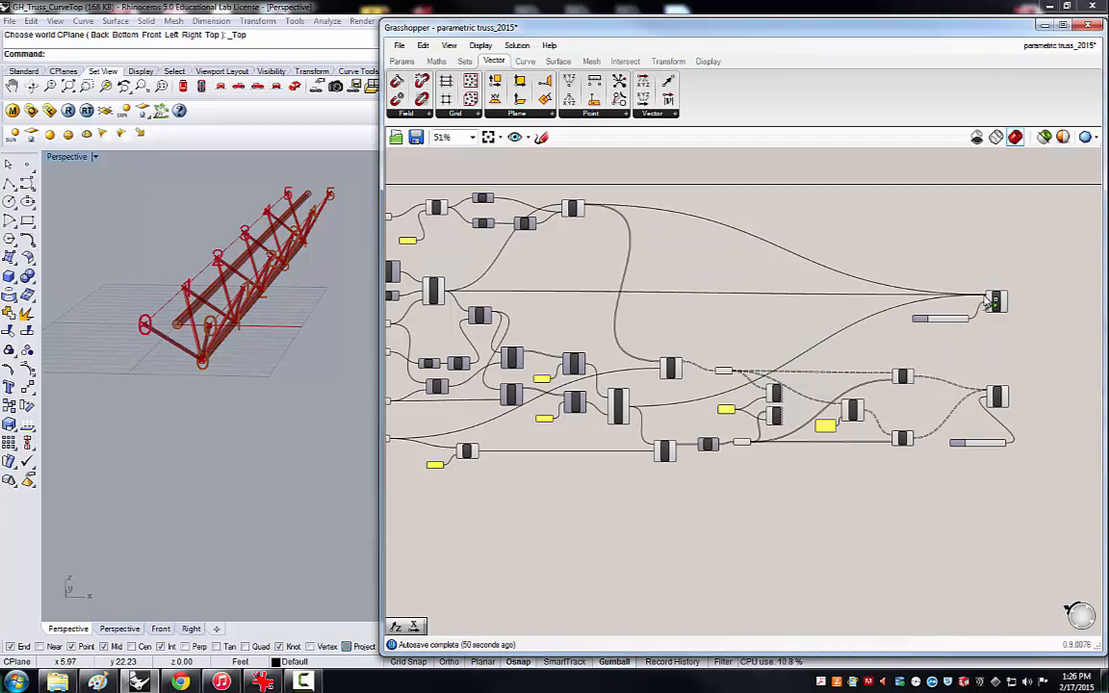
Disconnect the original Top Chord line from the chord Pipe's Curve input.
right_click_drag(235, 315, 301, 310)
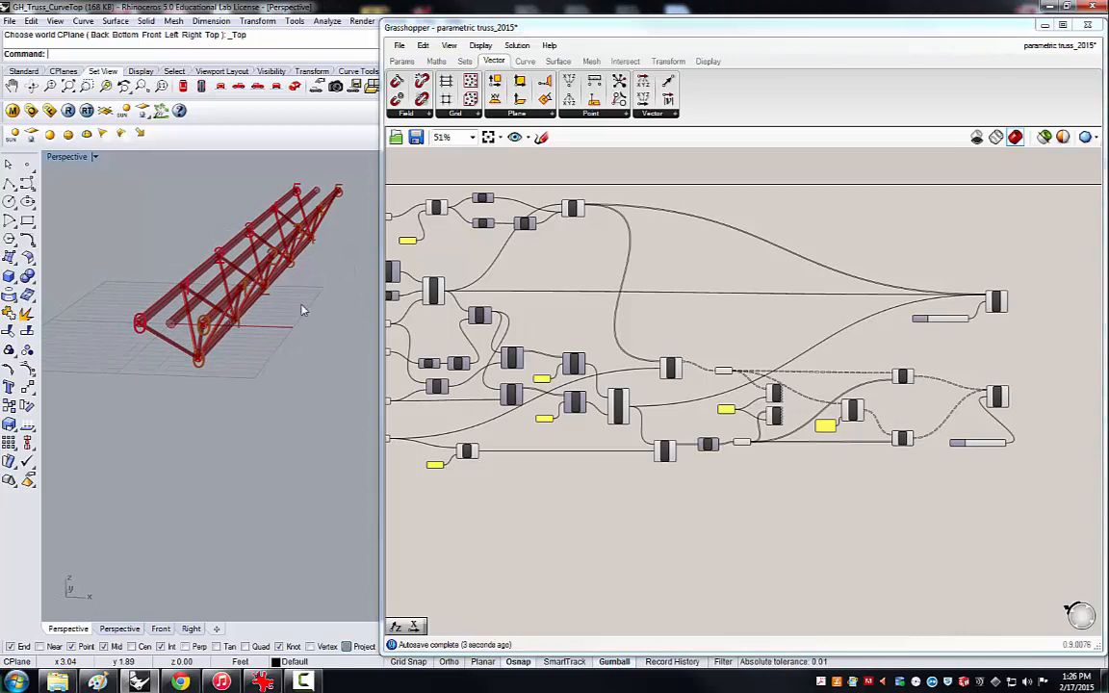
scroll(992, 300, "up", 5)
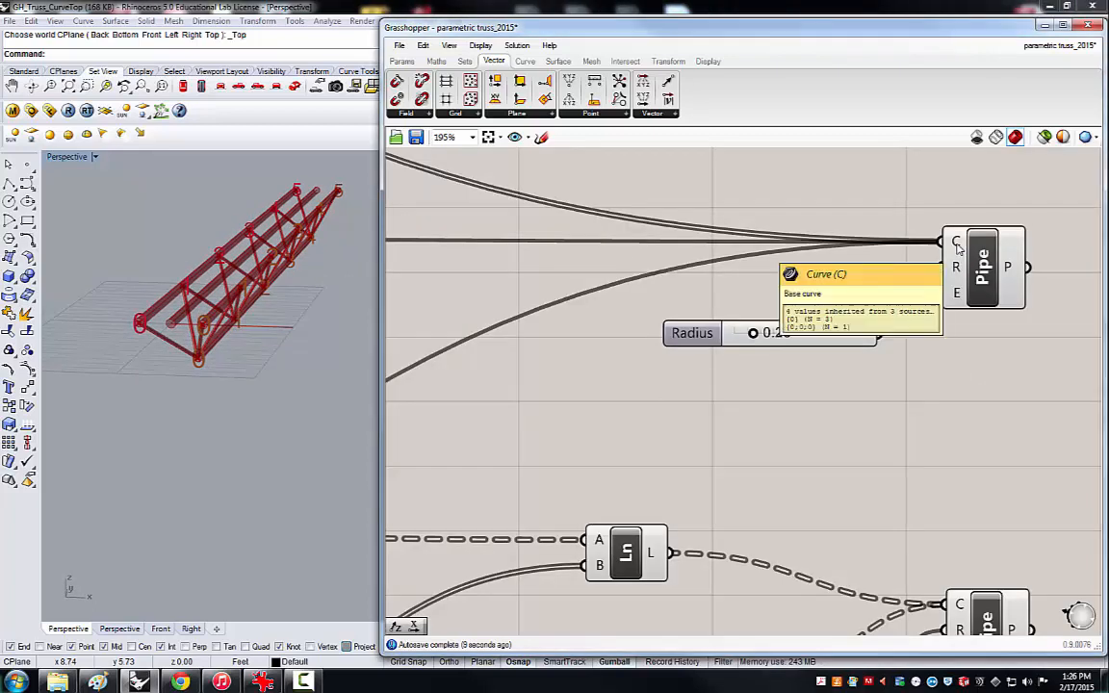
right_click(958, 246)
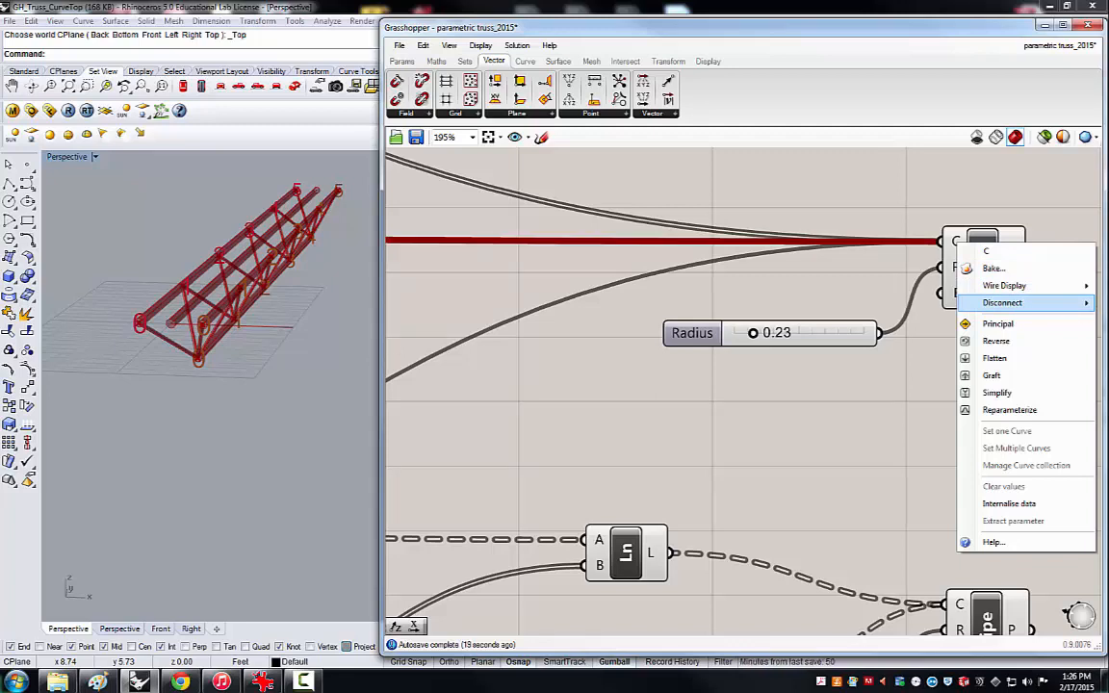
left_click(1002, 303)
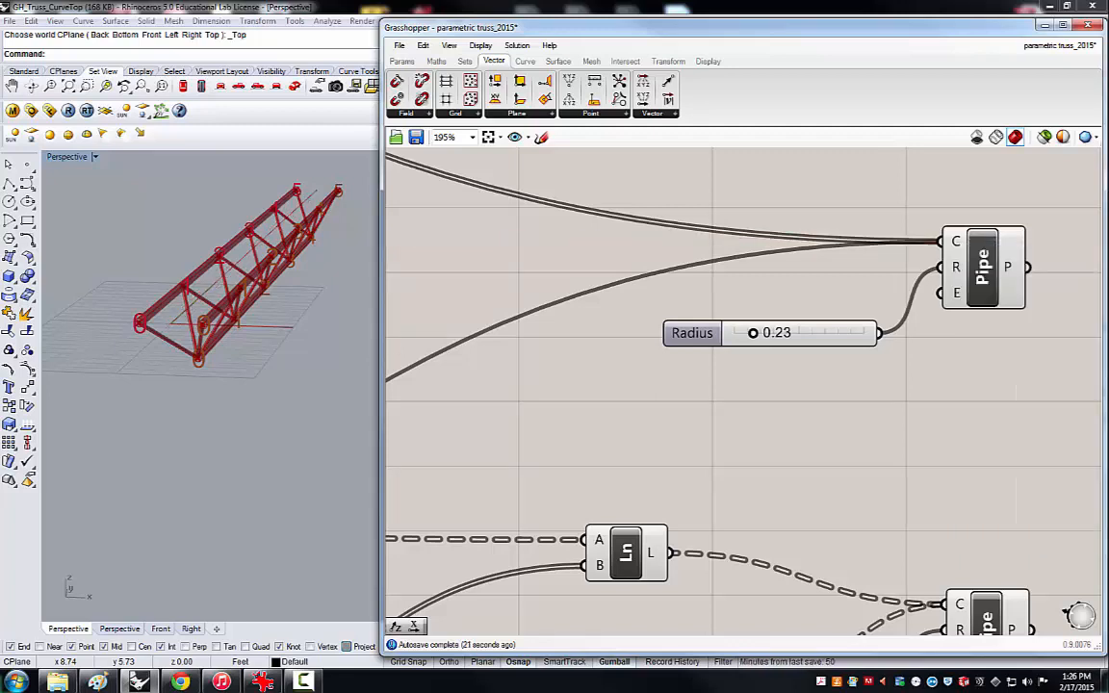
Examine the piped truss with its two top chords and the spaces between their panel points.
scroll(728, 251, "down", 6)
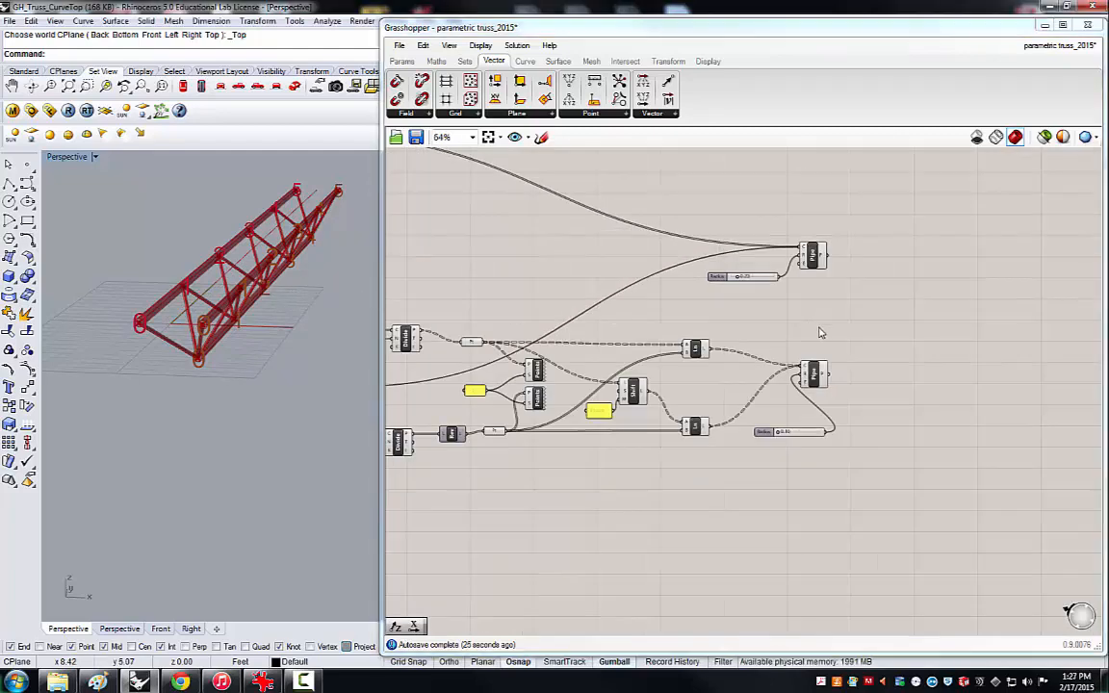
scroll(706, 303, "down", 4)
scroll(706, 303, "up", 2)
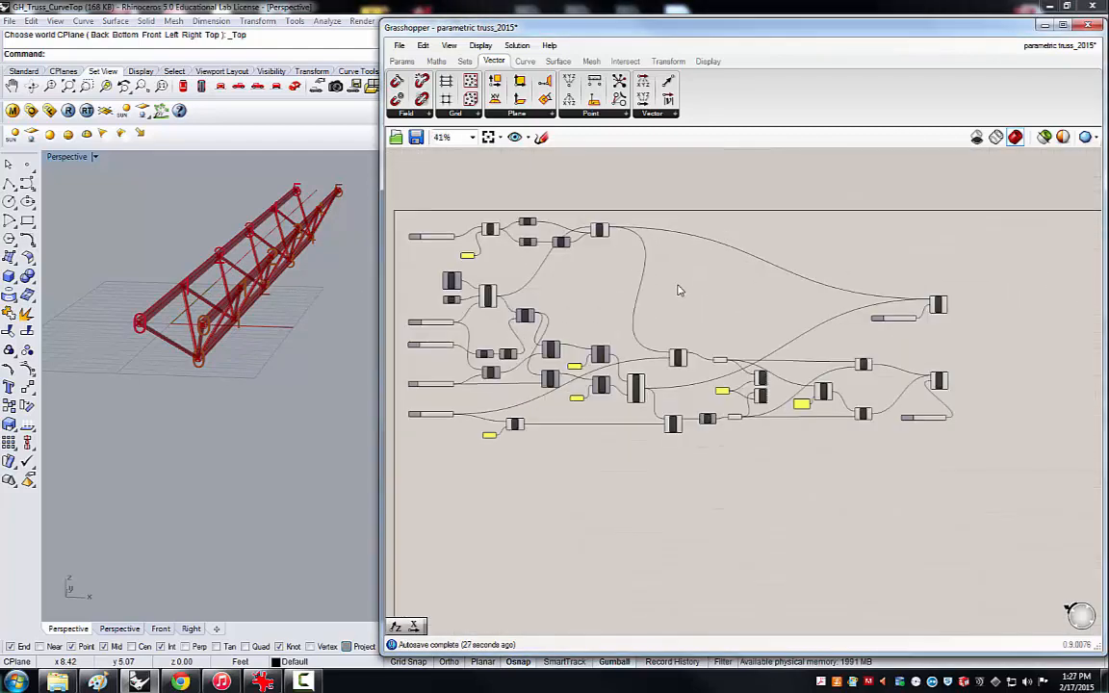
mouse_move(273, 328)
right_mouse_down()
mouse_move(242, 333)
mouse_move(304, 358)
mouse_move(348, 348)
mouse_move(285, 348)
mouse_move(248, 315)
mouse_move(258, 328)
right_mouse_up()
right_click_drag(335, 182, 303, 168)
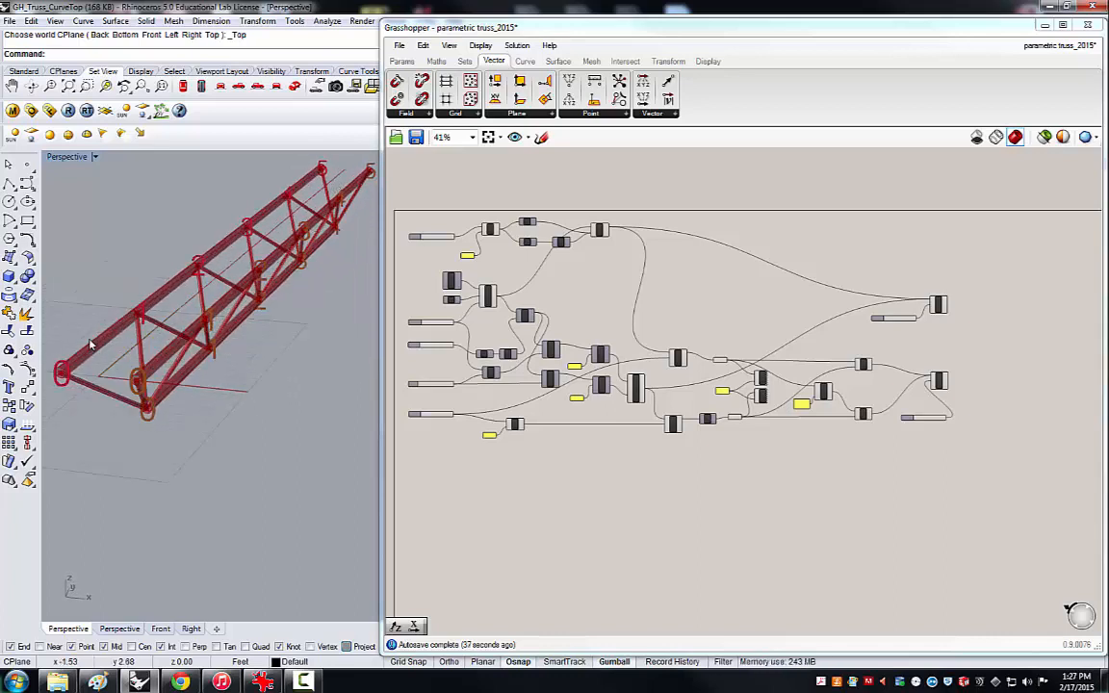
right_click_drag(147, 228, 168, 256)
right_click_drag(147, 248, 118, 341)
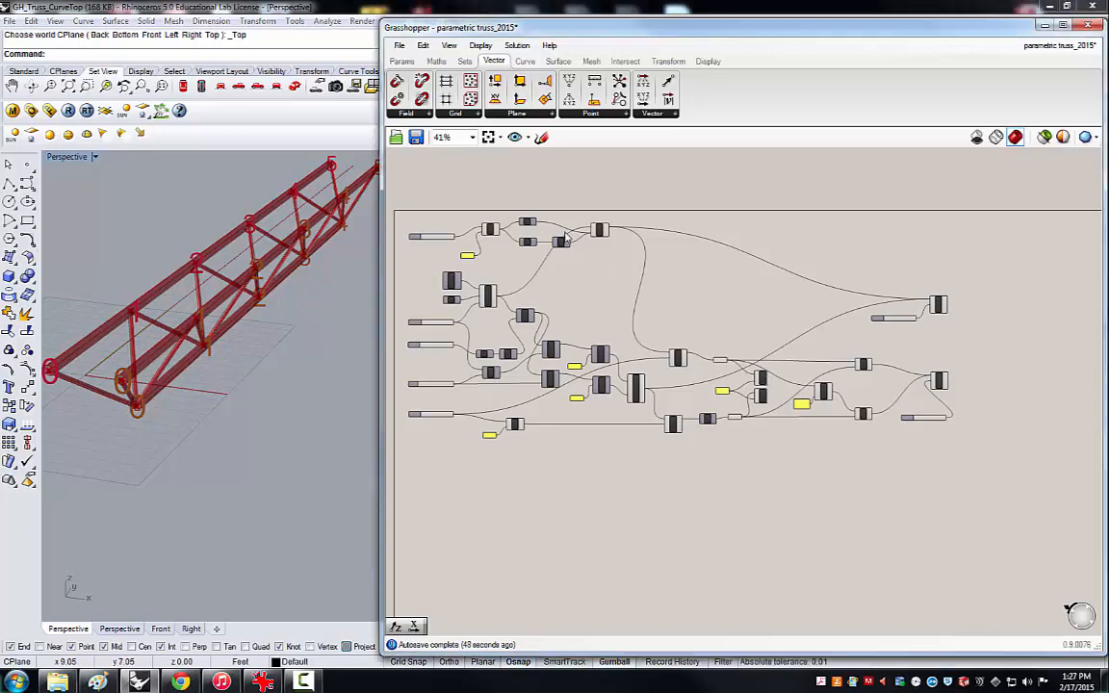
Group the Width slider, its Division, divisor panel, two Unit X vectors, Reverse and Move components, and nudge the group slightly.
scroll(430, 243, "up", 5)
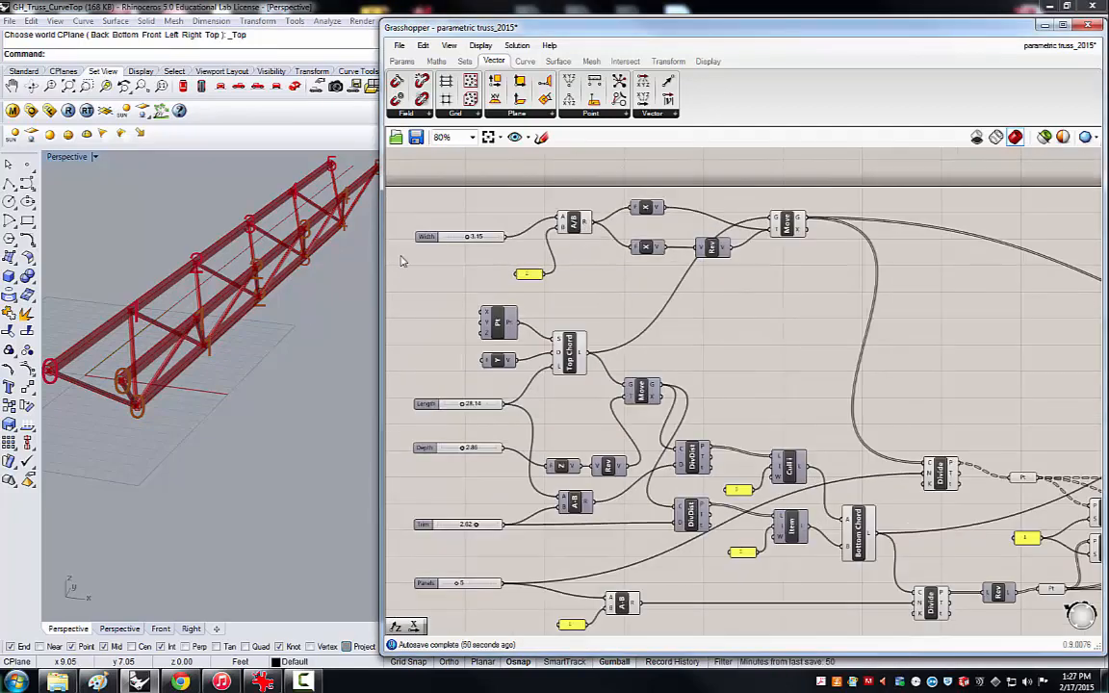
right_click_drag(465, 275, 461, 241)
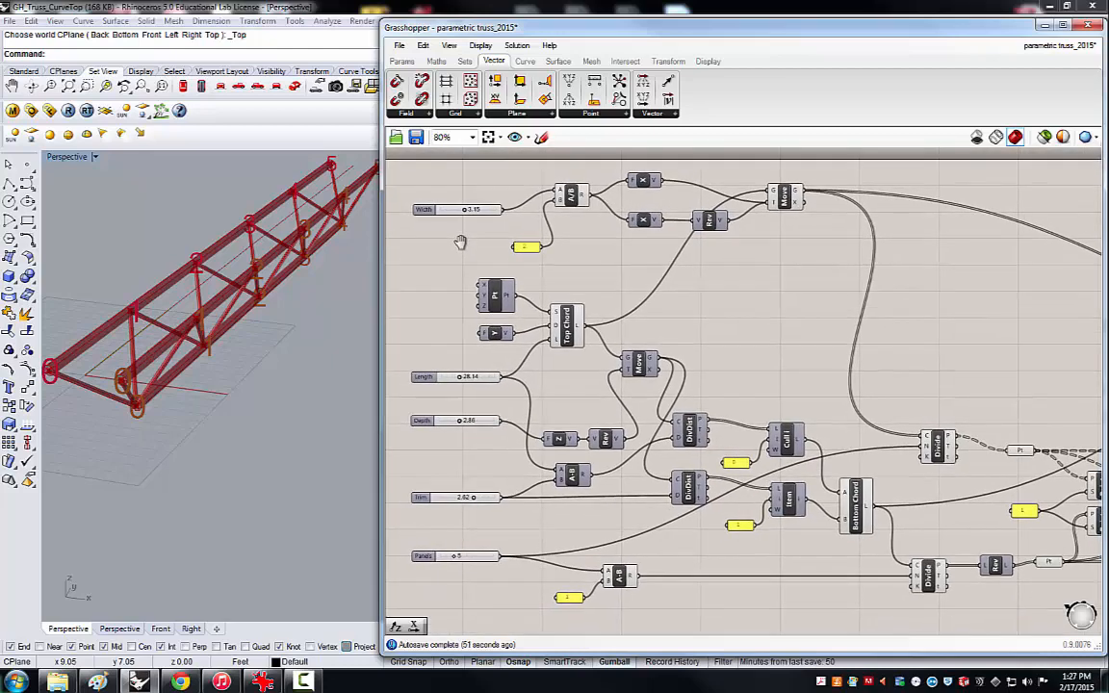
left_click_drag(800, 243, 446, 181)
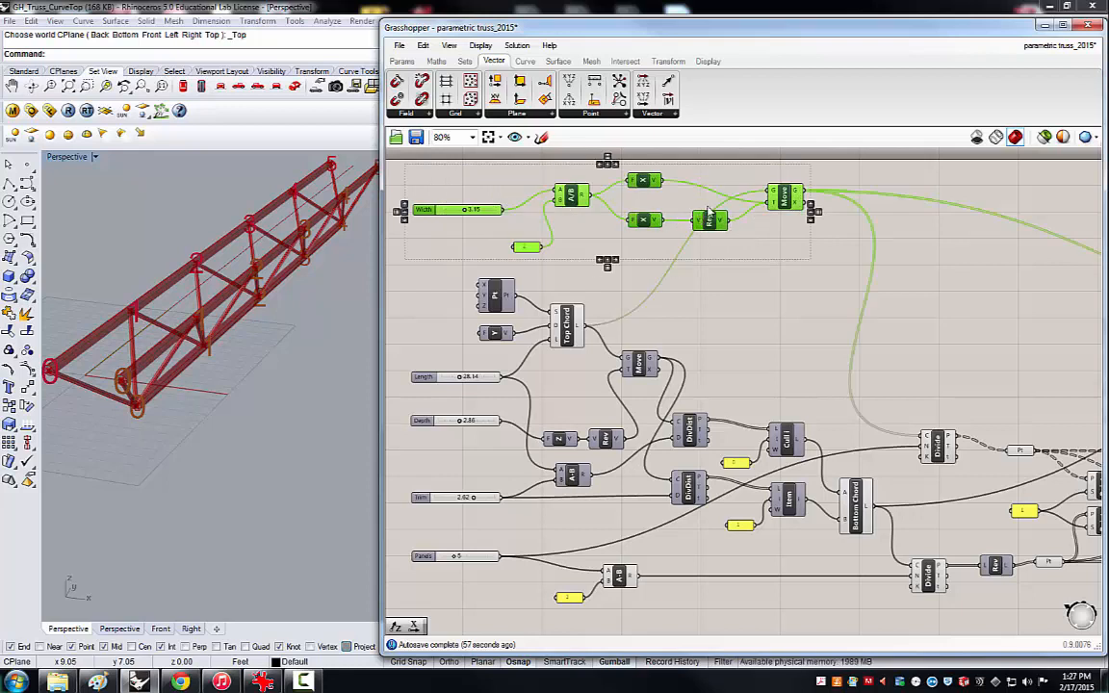
middle_click(785, 205)
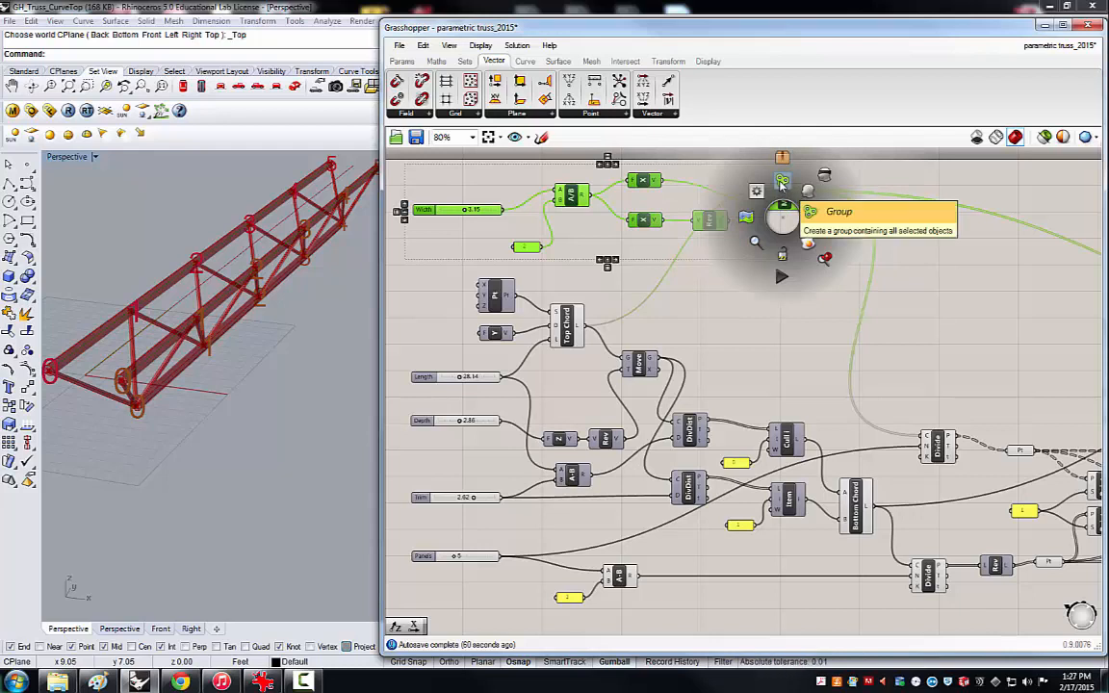
left_click(782, 183)
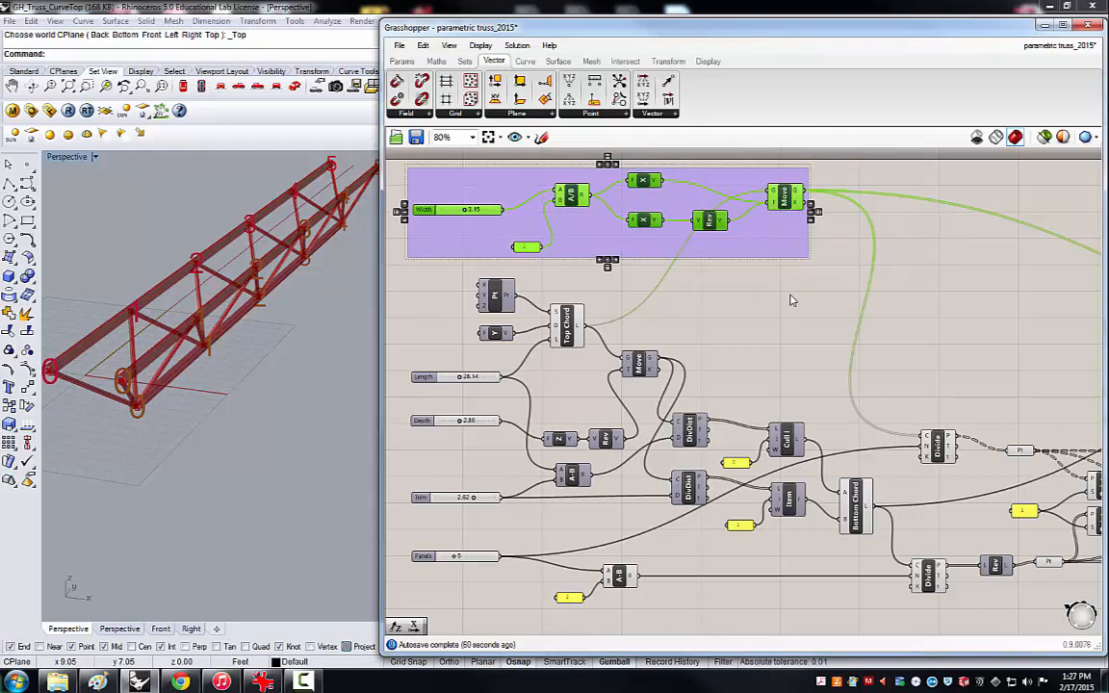
left_click(742, 255)
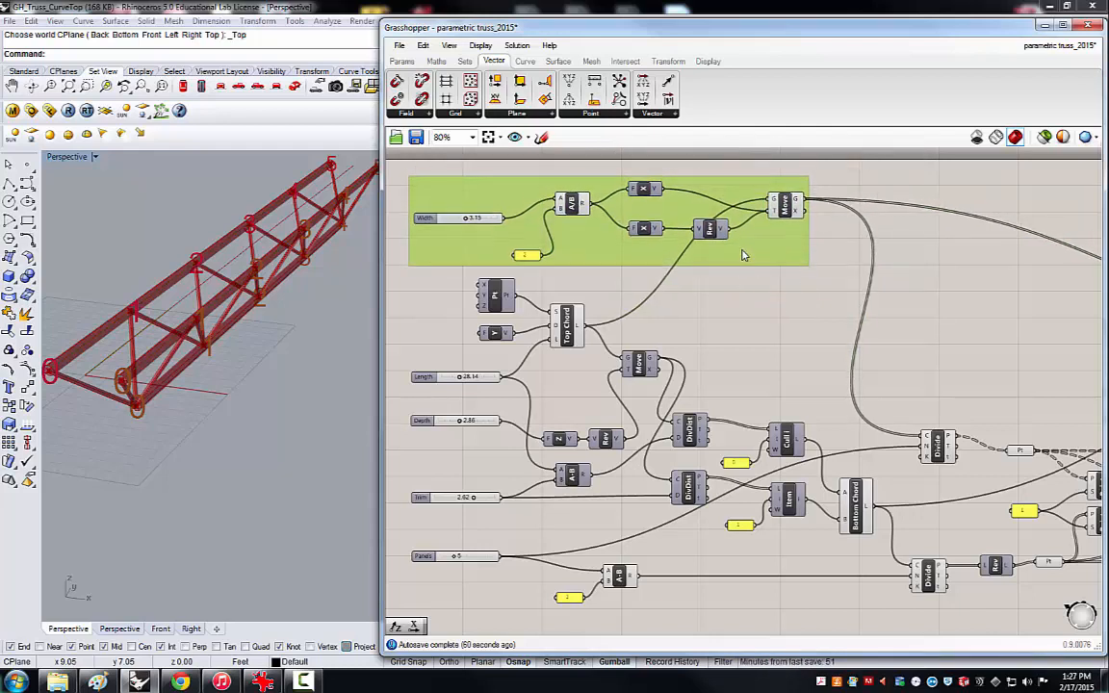
left_click_drag(740, 251, 735, 254)
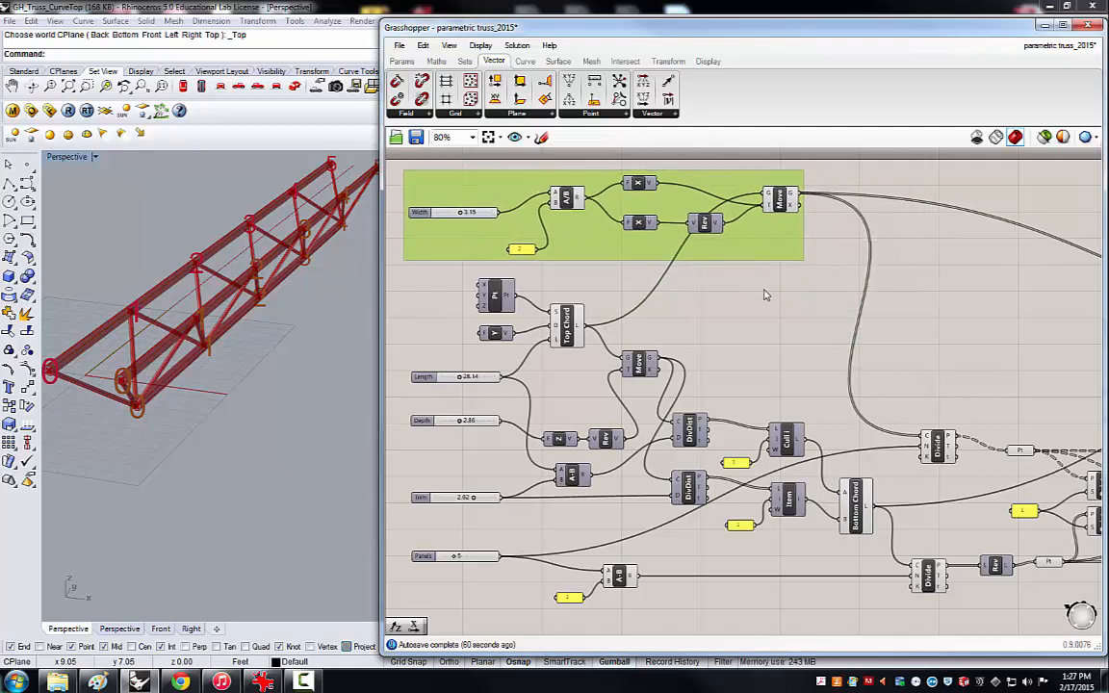
left_click(764, 291)
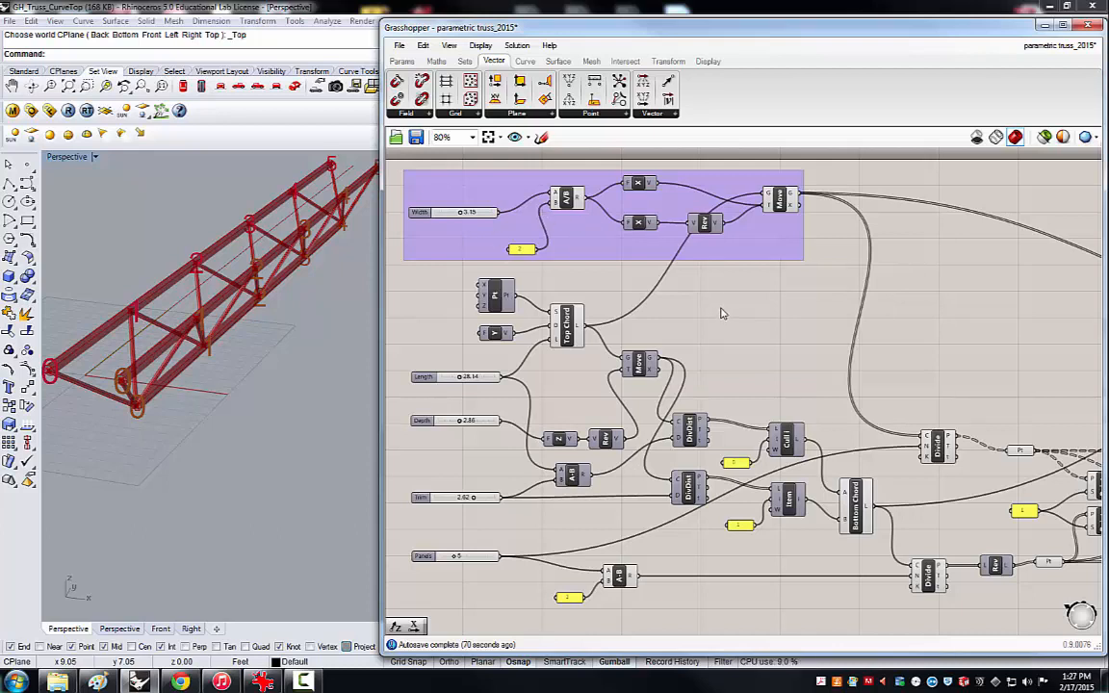
Add a Scribble text label to the canvas below the new purple group.
double_click(723, 313)
type("as")
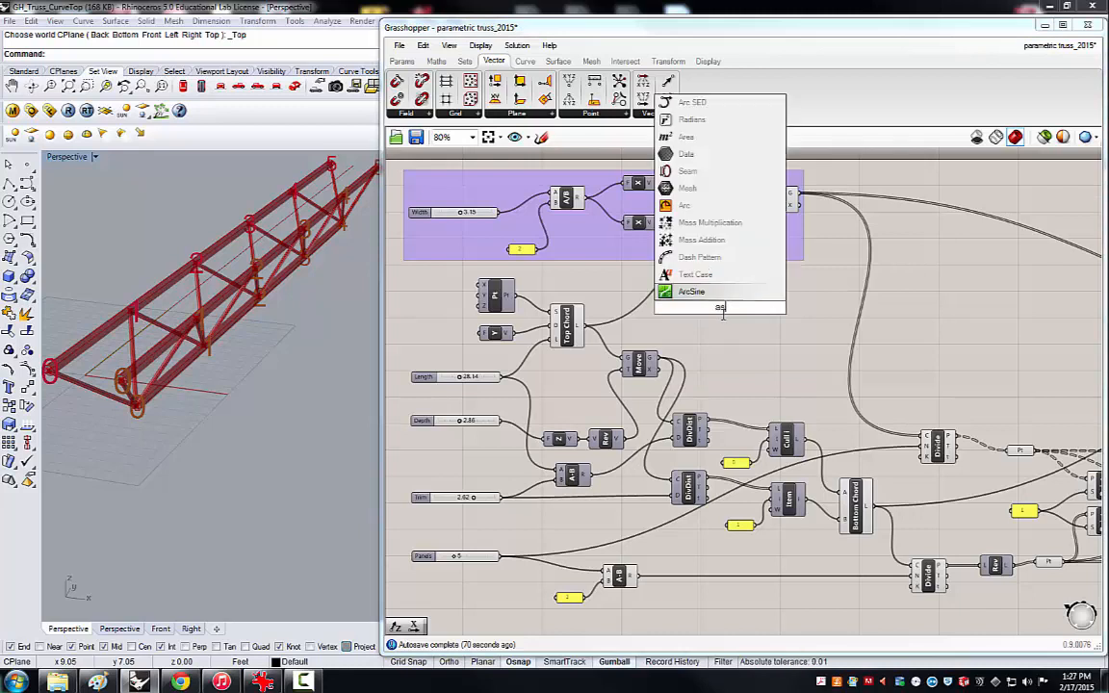
key("BackSpace")
key("BackSpace")
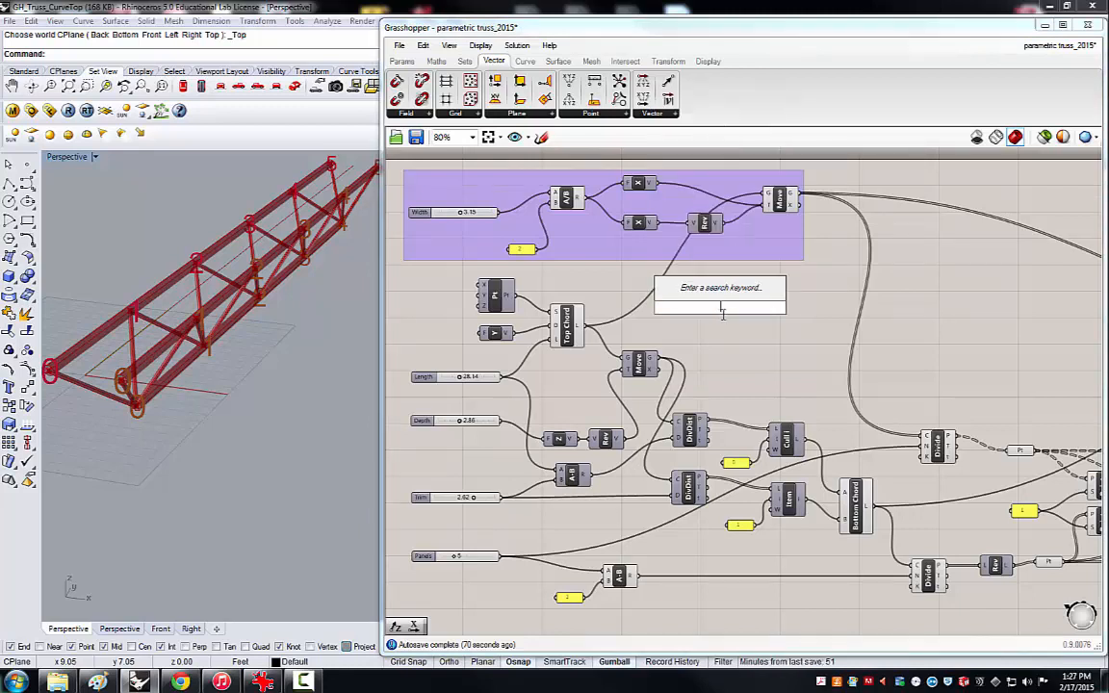
type("scr")
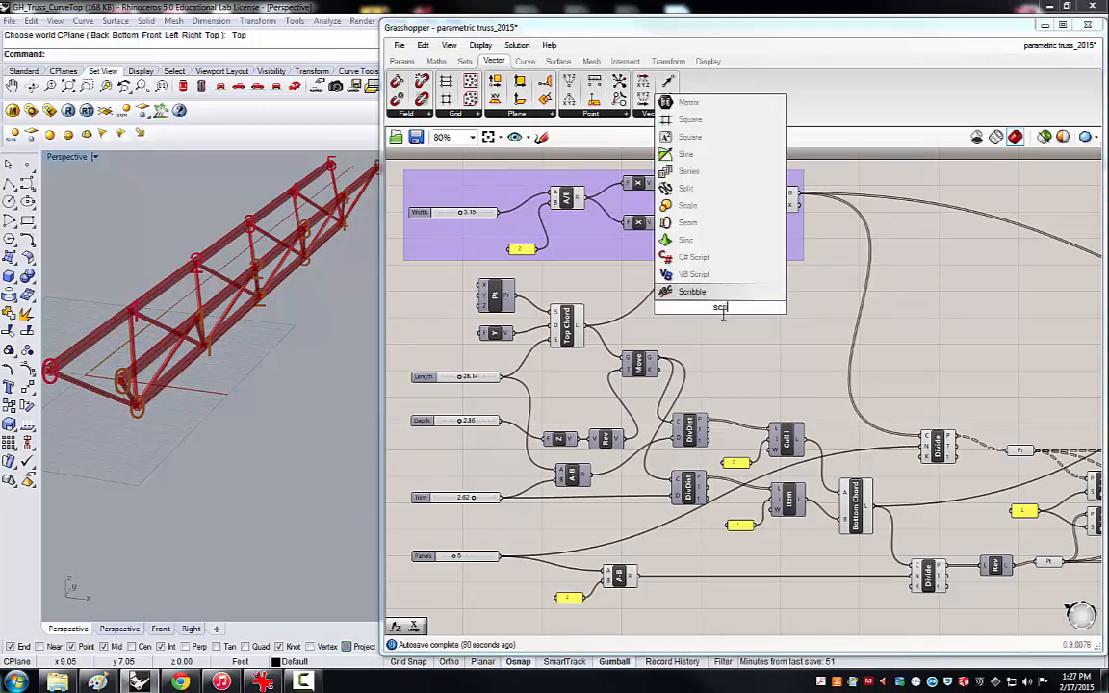
type("ibble")
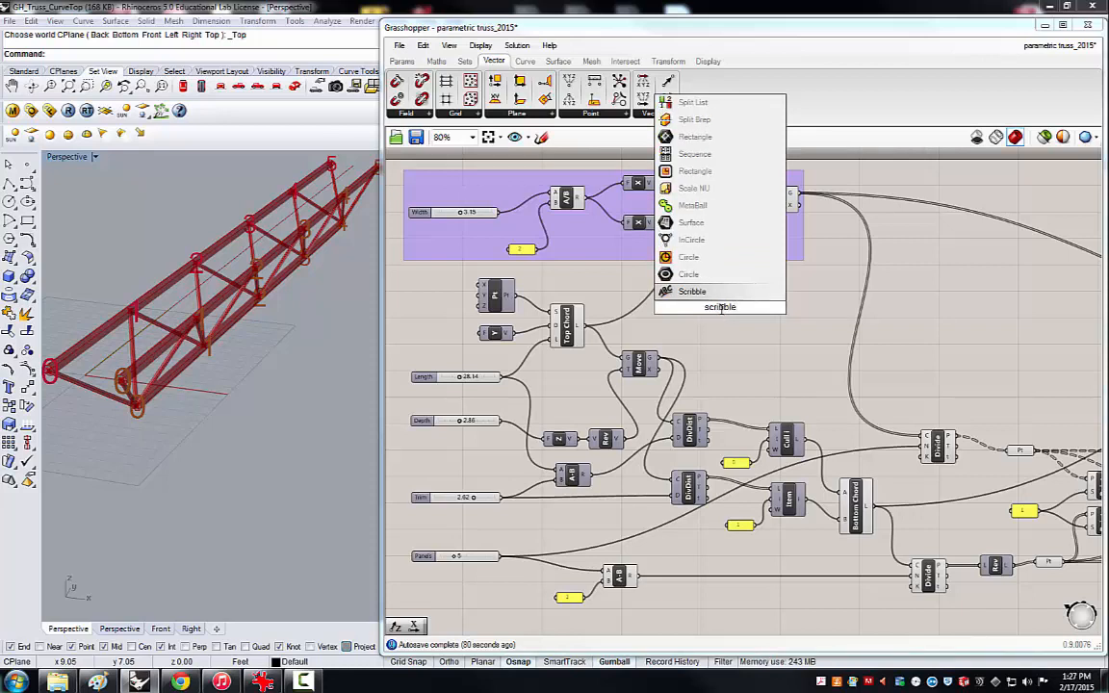
left_click(694, 292)
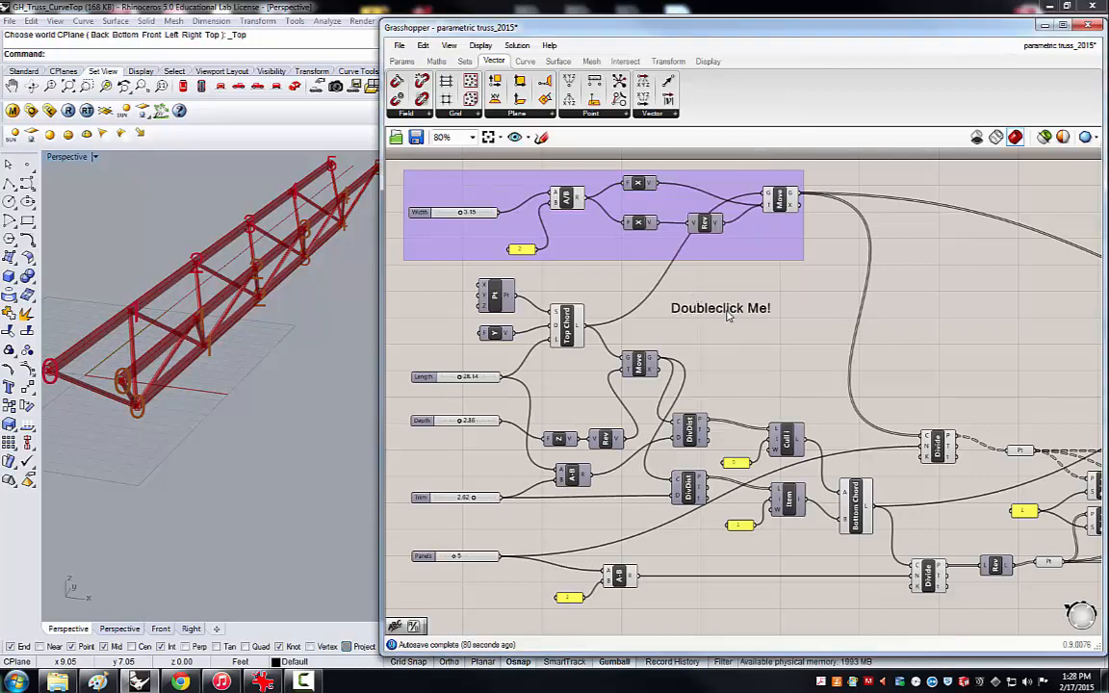
Set the Scribble's text to "Double Top Chord" and place it inside the group above the Width slider.
double_click(728, 313)
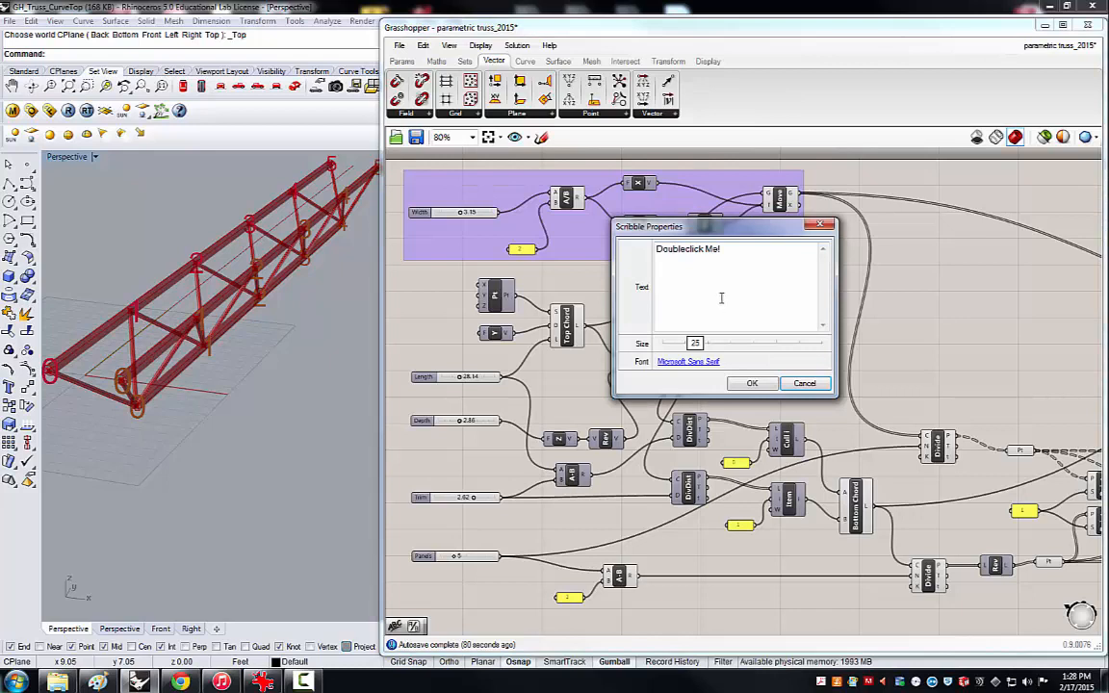
left_click_drag(727, 249, 650, 258)
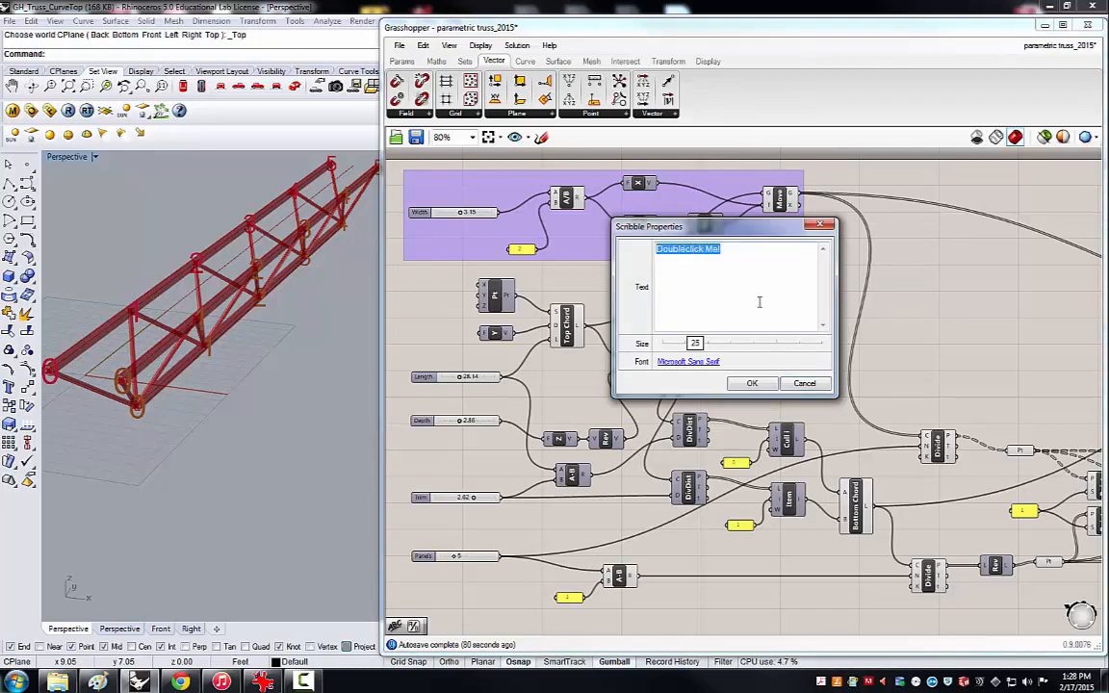
type("Doubl")
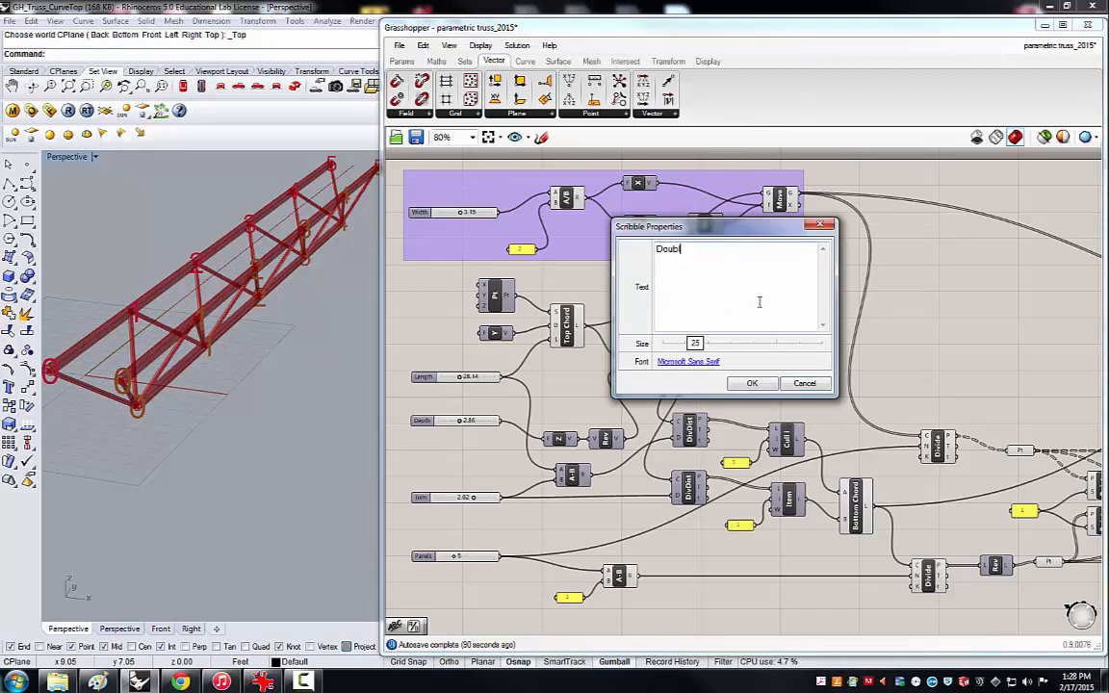
type("e Top Chord")
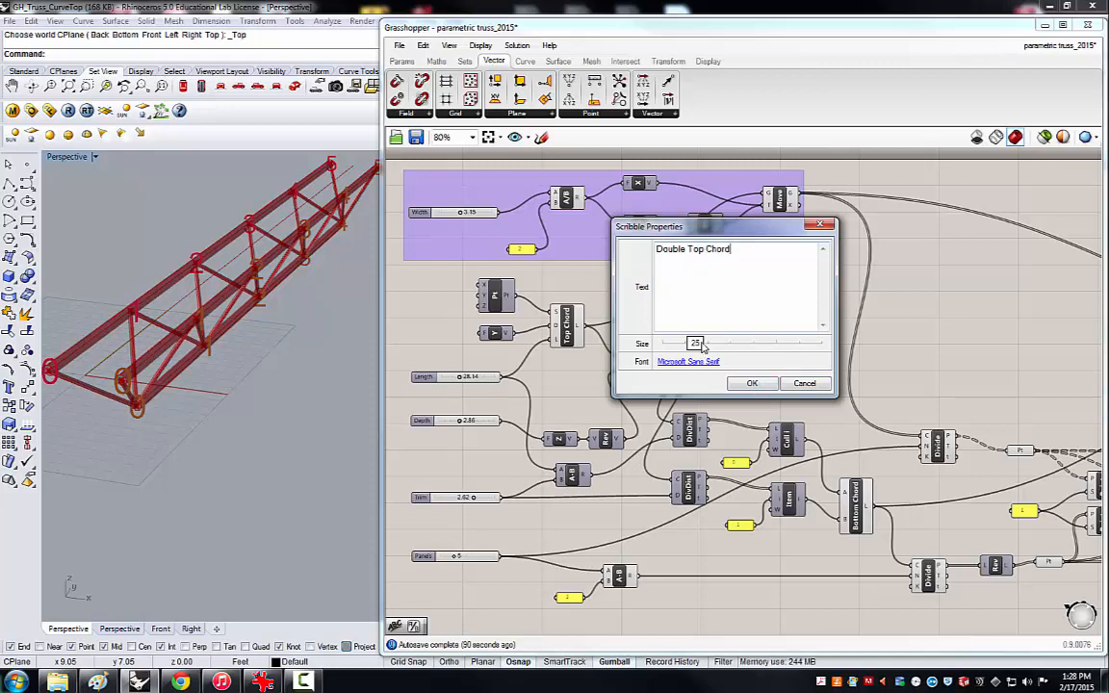
left_click(752, 385)
mouse_move(664, 289)
left_mouse_down()
mouse_move(528, 236)
mouse_move(430, 173)
left_mouse_up()
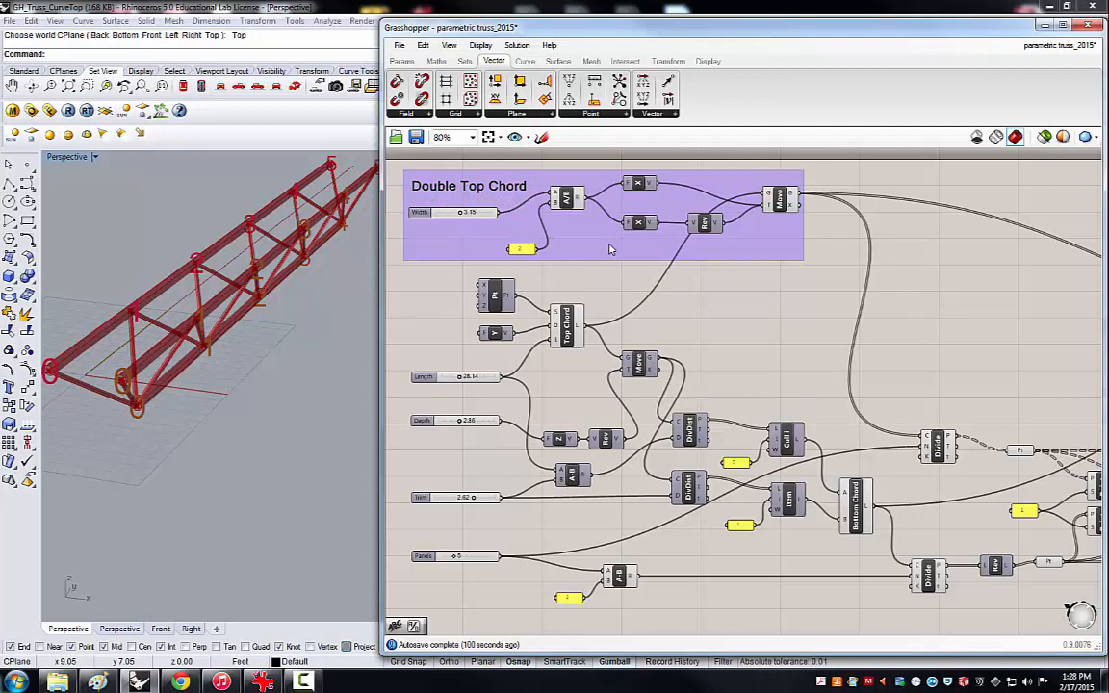
Add the Double Top Chord label to the purple group and shift the whole group slightly.
left_click(728, 258)
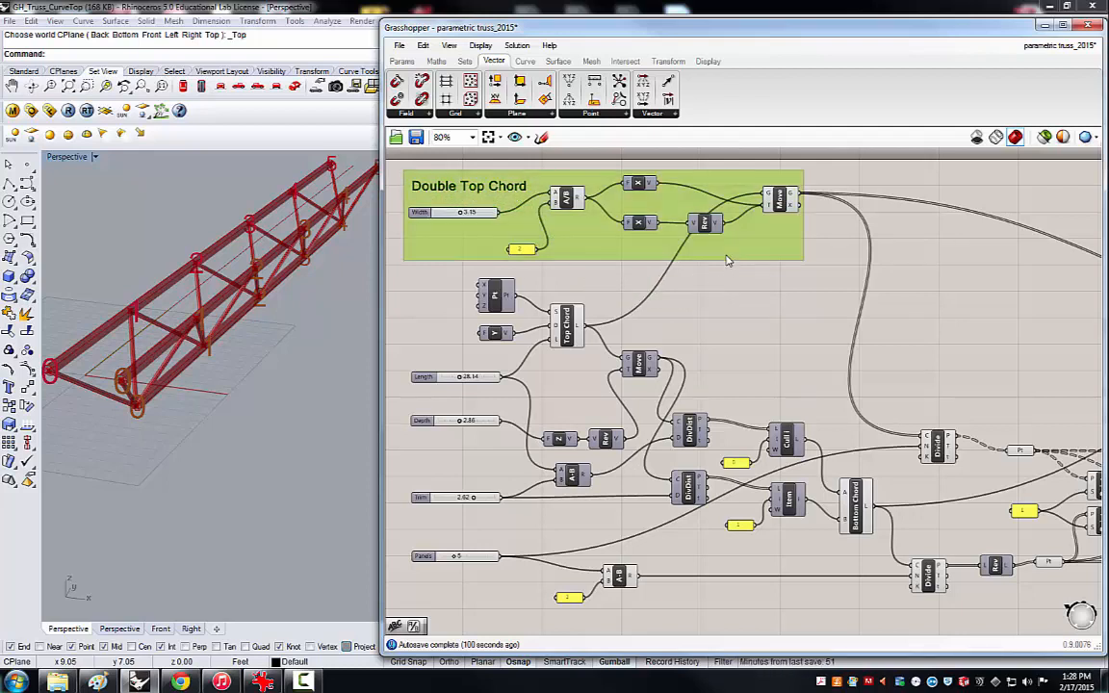
left_click(778, 281)
left_click_drag(821, 235, 730, 304)
left_click(742, 302)
left_click_drag(824, 255, 440, 181)
right_click(497, 191)
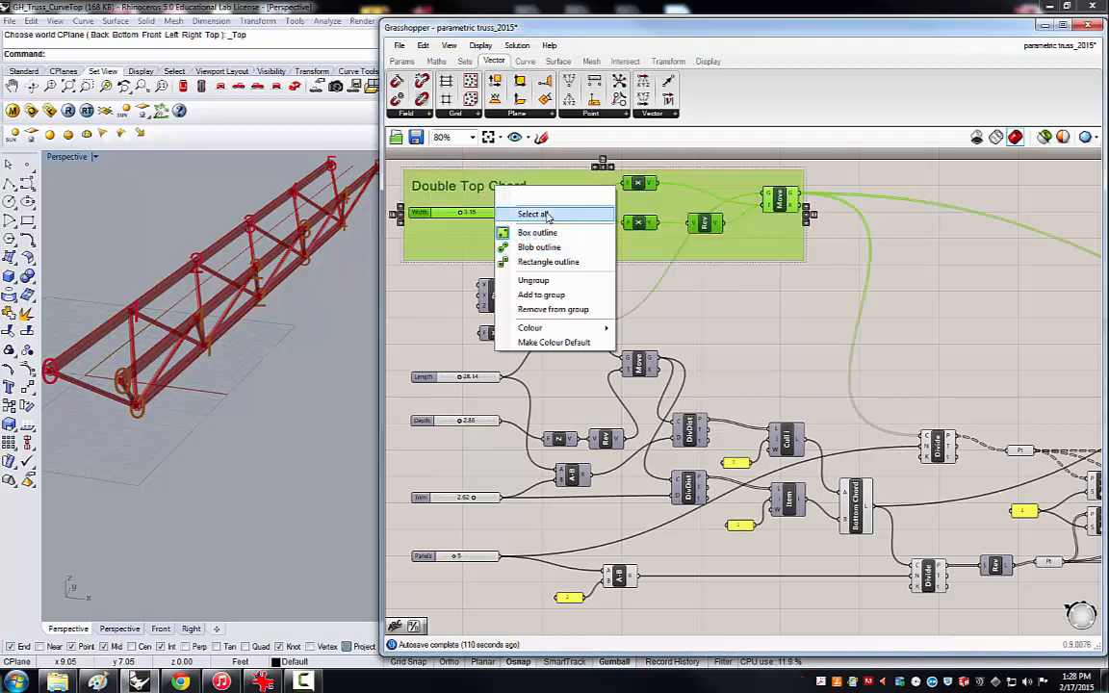
left_click(547, 296)
left_click(698, 272)
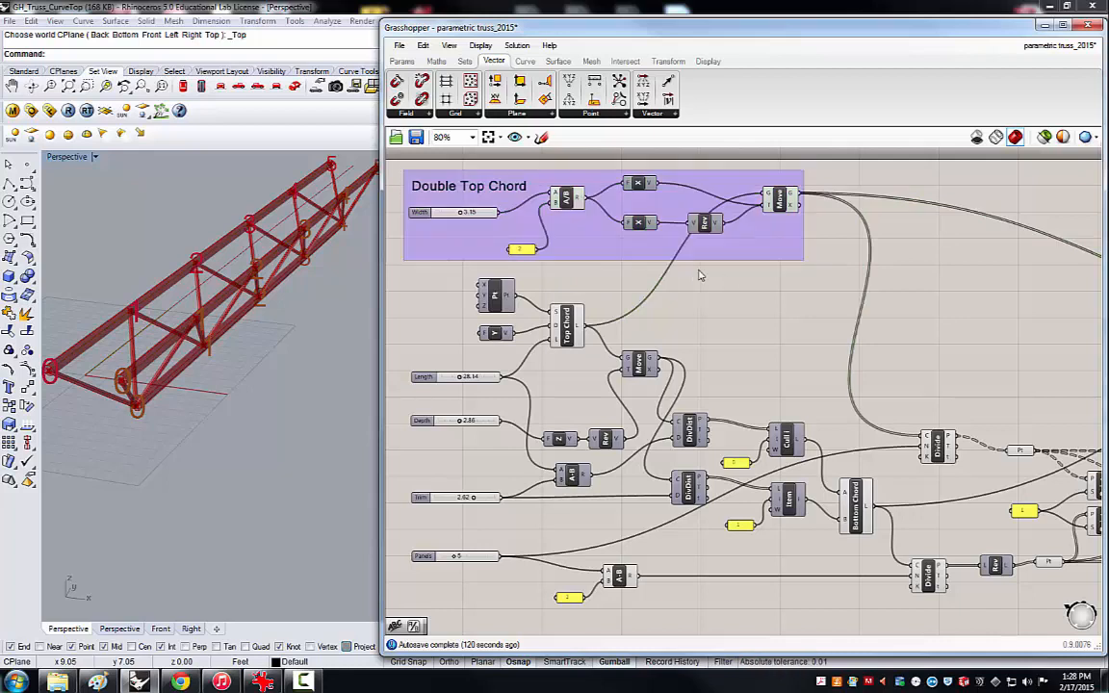
mouse_move(590, 239)
left_mouse_down()
mouse_move(599, 237)
mouse_move(584, 245)
left_mouse_up()
left_click(696, 293)
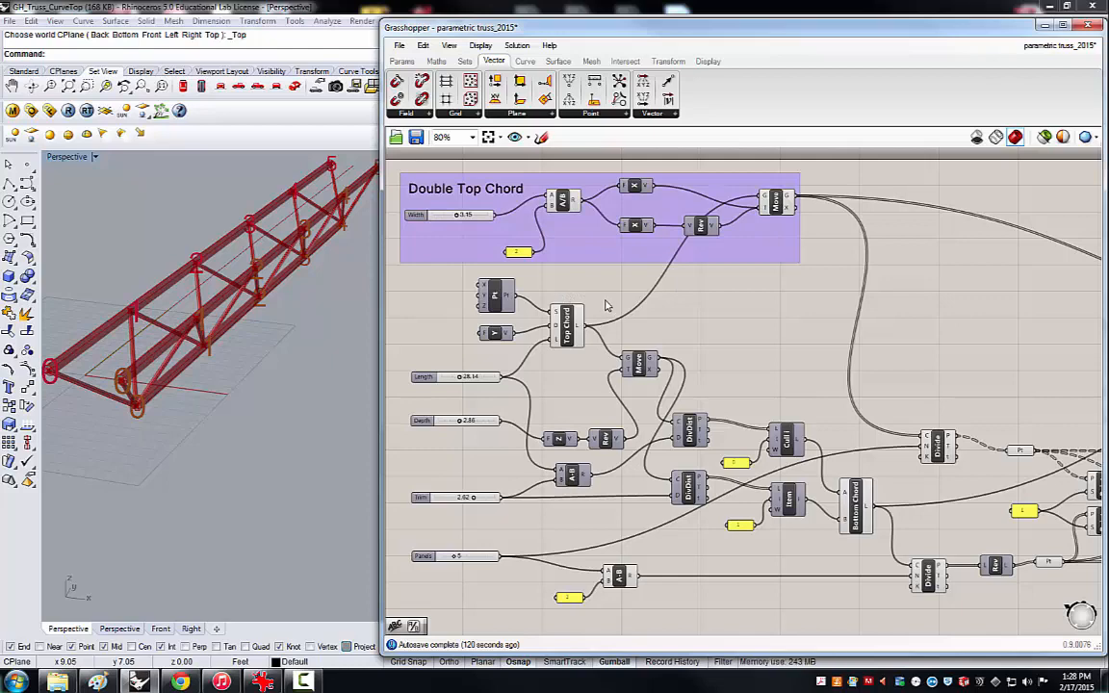
Examine the top chord's Divide Curve component, its point parameter and the point numbering along both top chords.
scroll(588, 292, "down", 5)
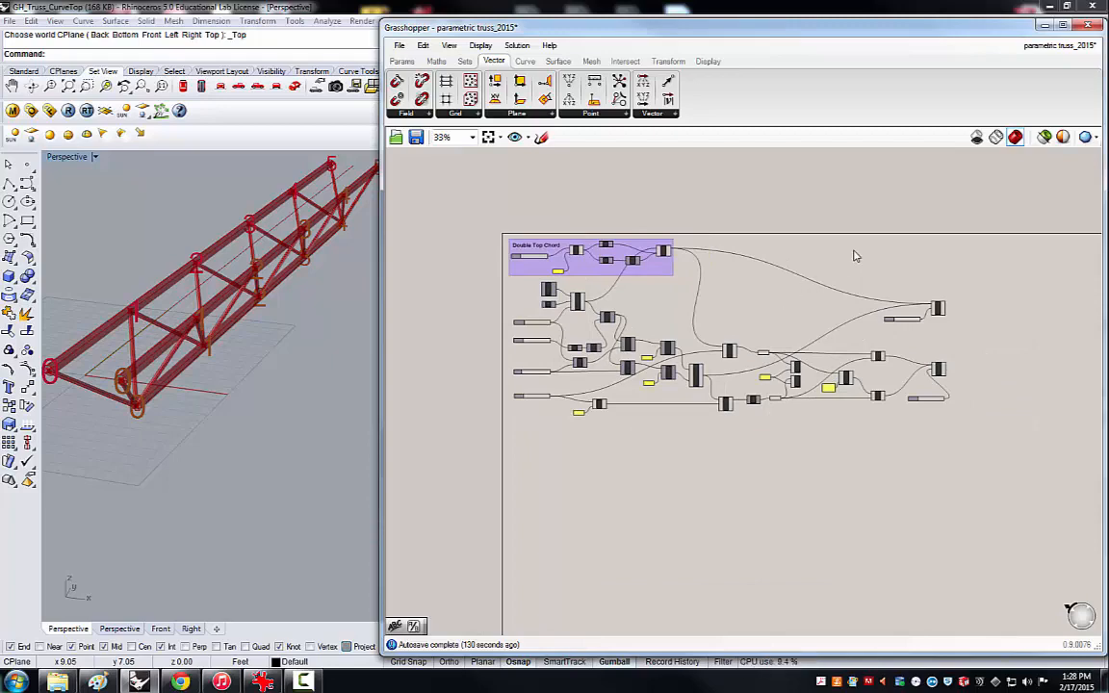
scroll(752, 341, "up", 5)
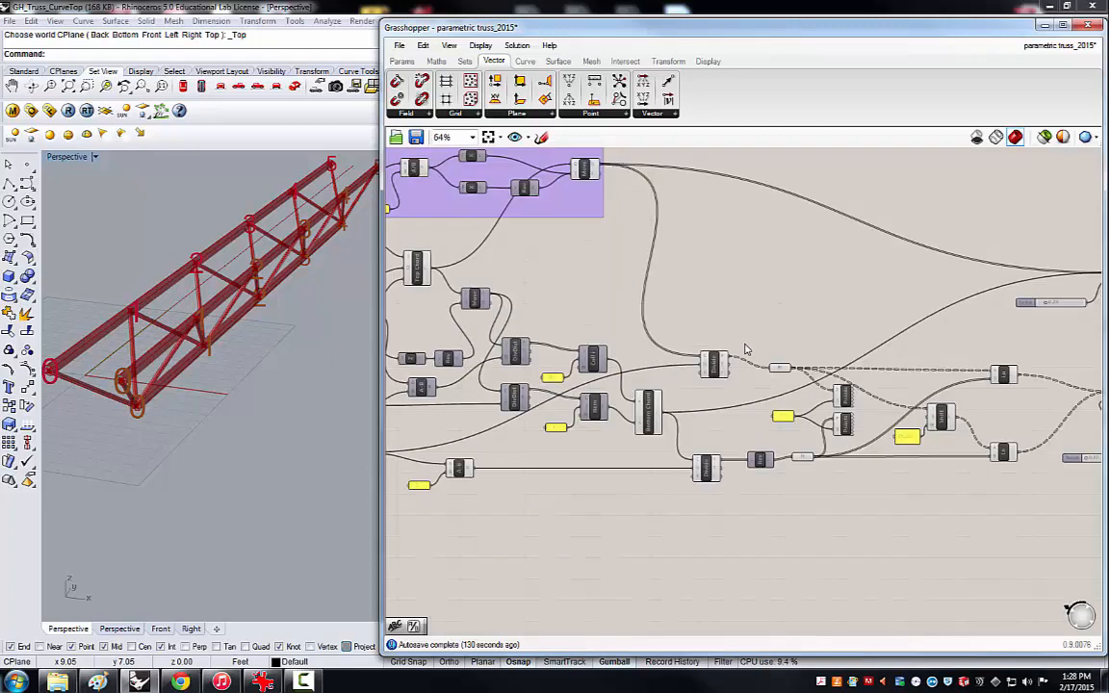
left_click(706, 371)
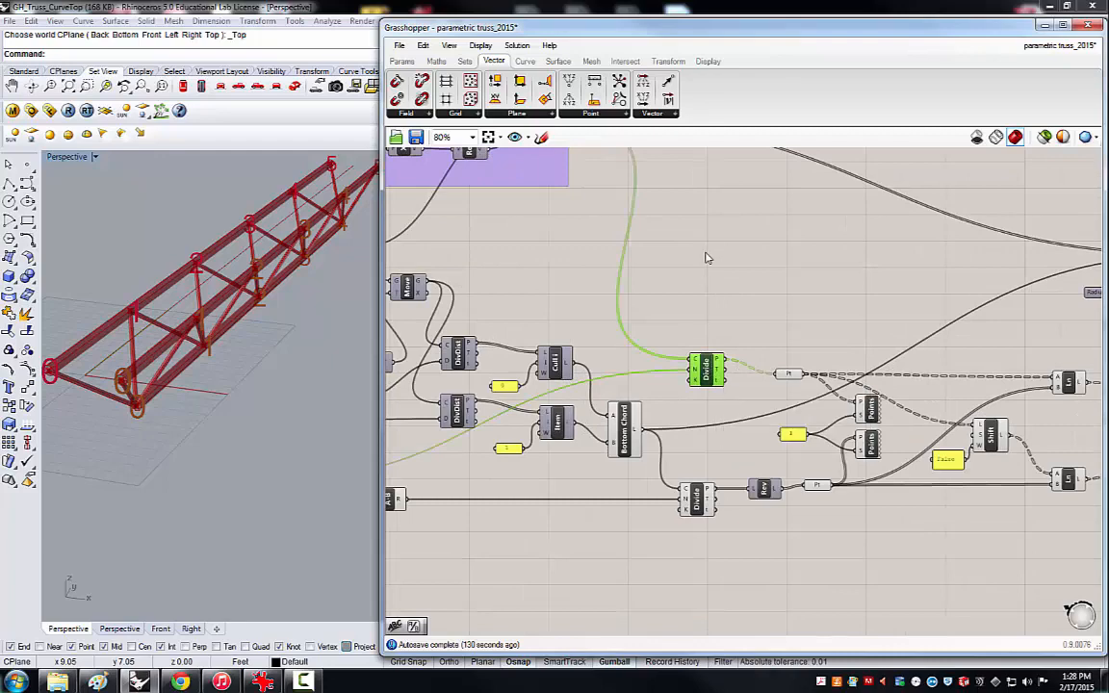
scroll(655, 329, "down", 3)
scroll(725, 232, "up", 2)
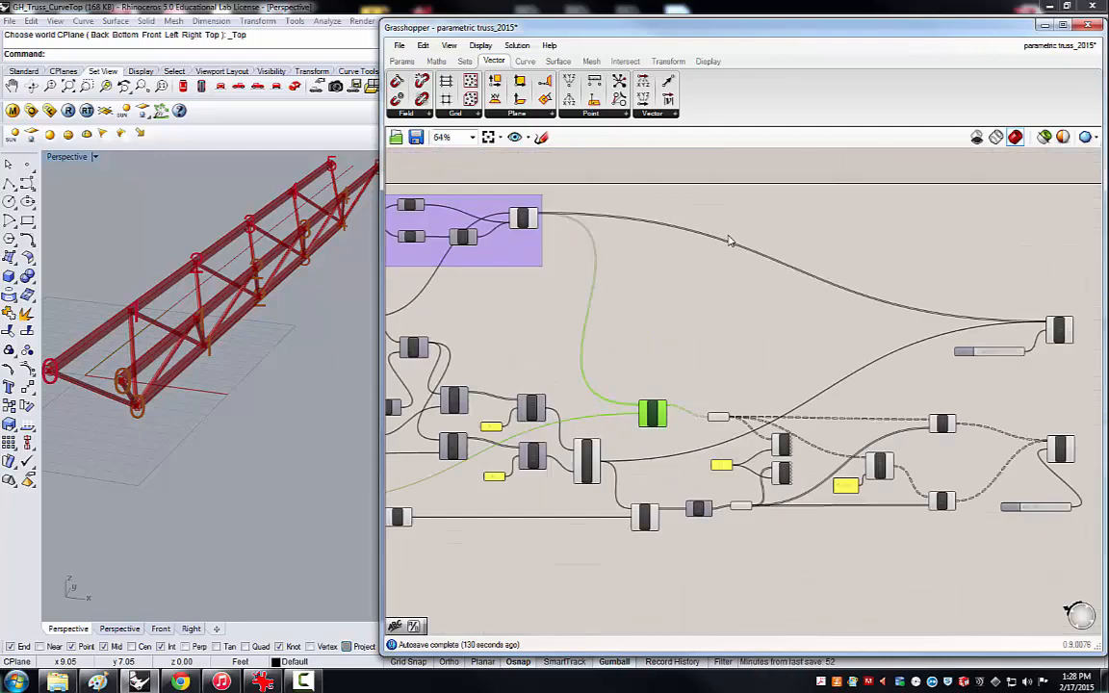
left_click(716, 419)
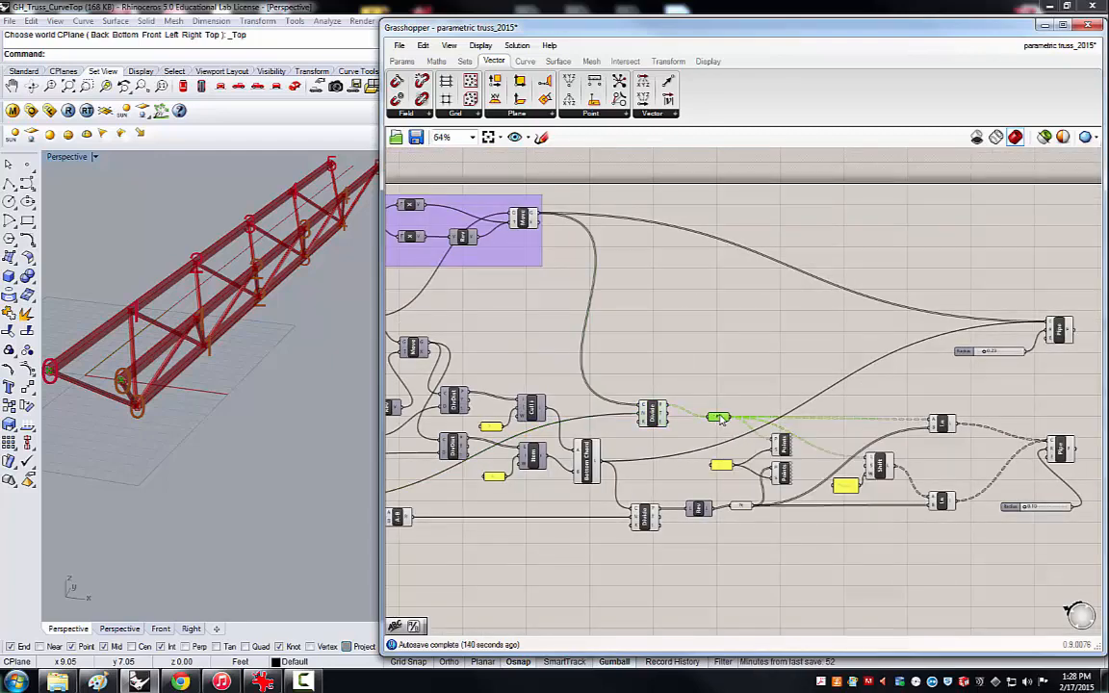
left_click(781, 444)
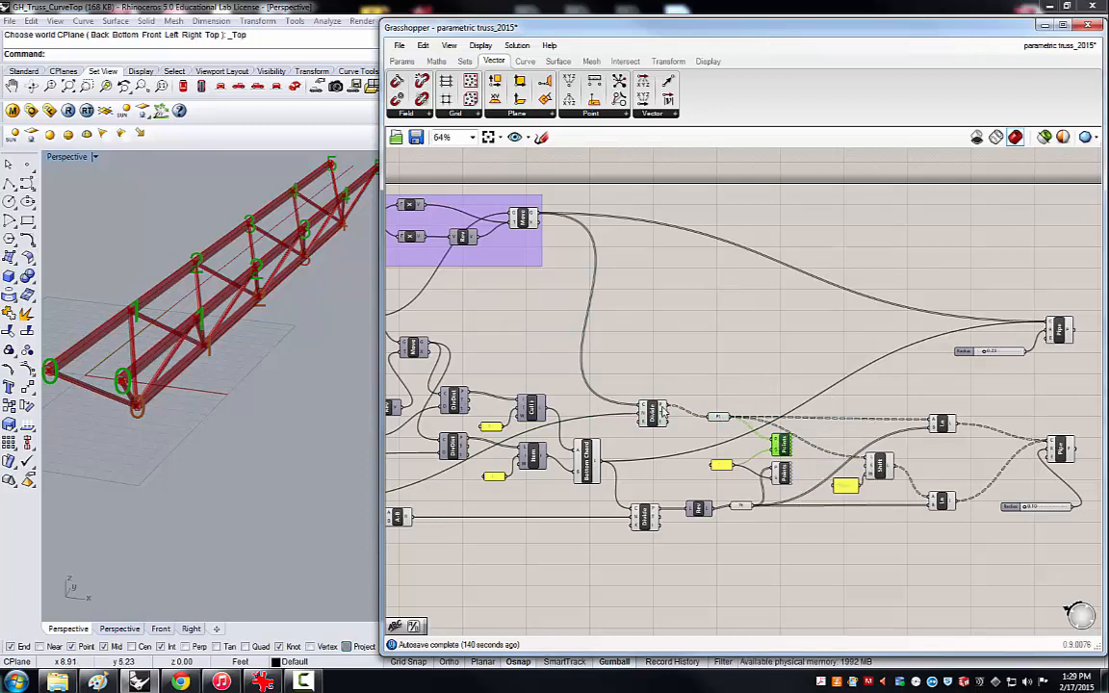
left_click(627, 292)
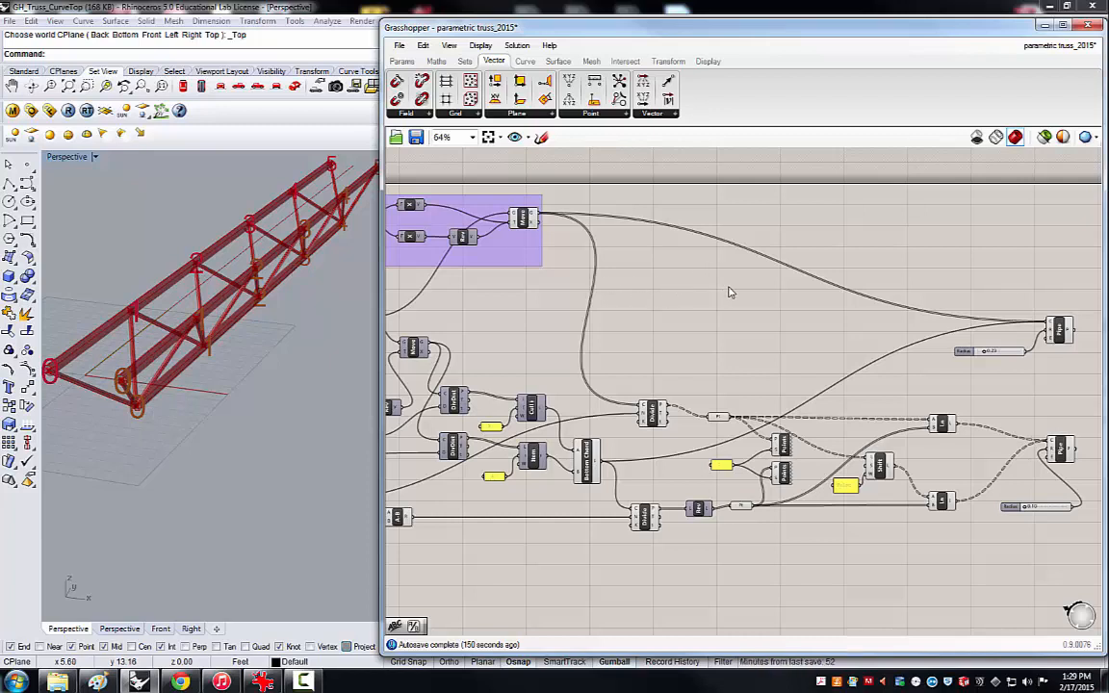
Add a Line component above the chord Pipe and wire the top chord Divide's points into both its start and end inputs.
double_click(836, 236)
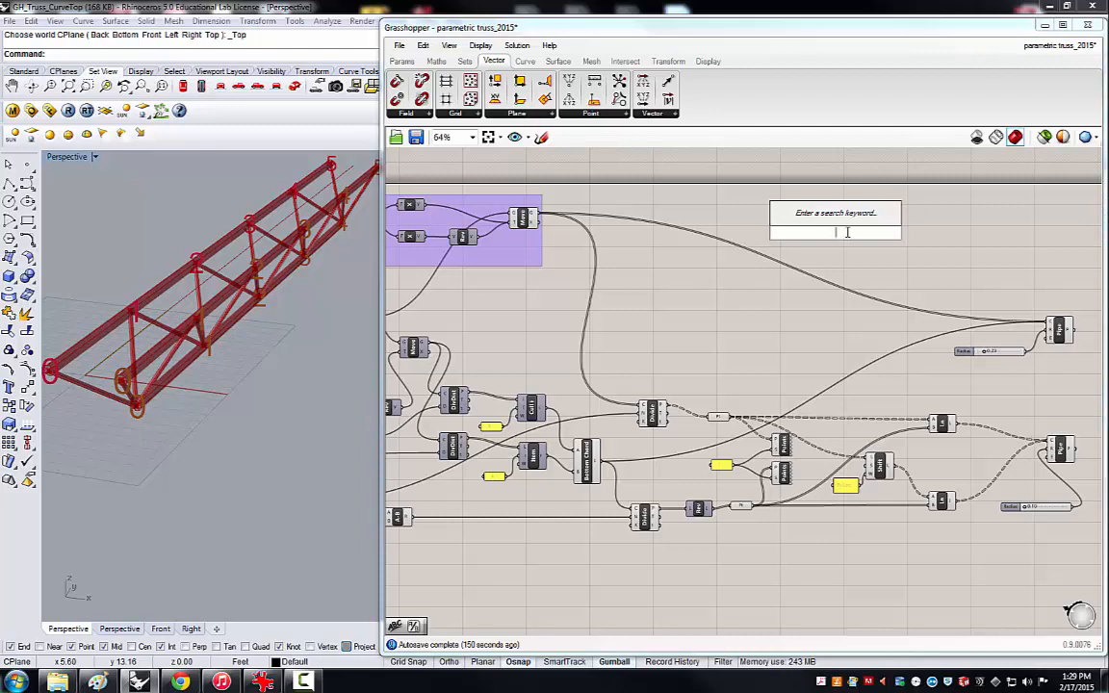
left_click(760, 219)
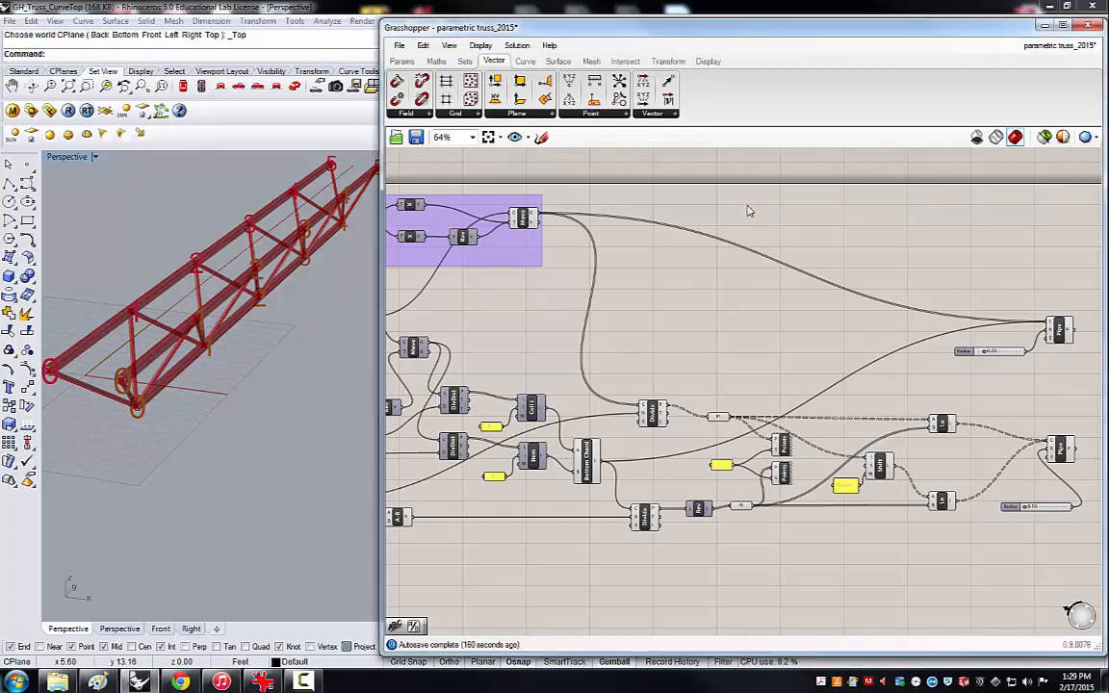
left_click(524, 61)
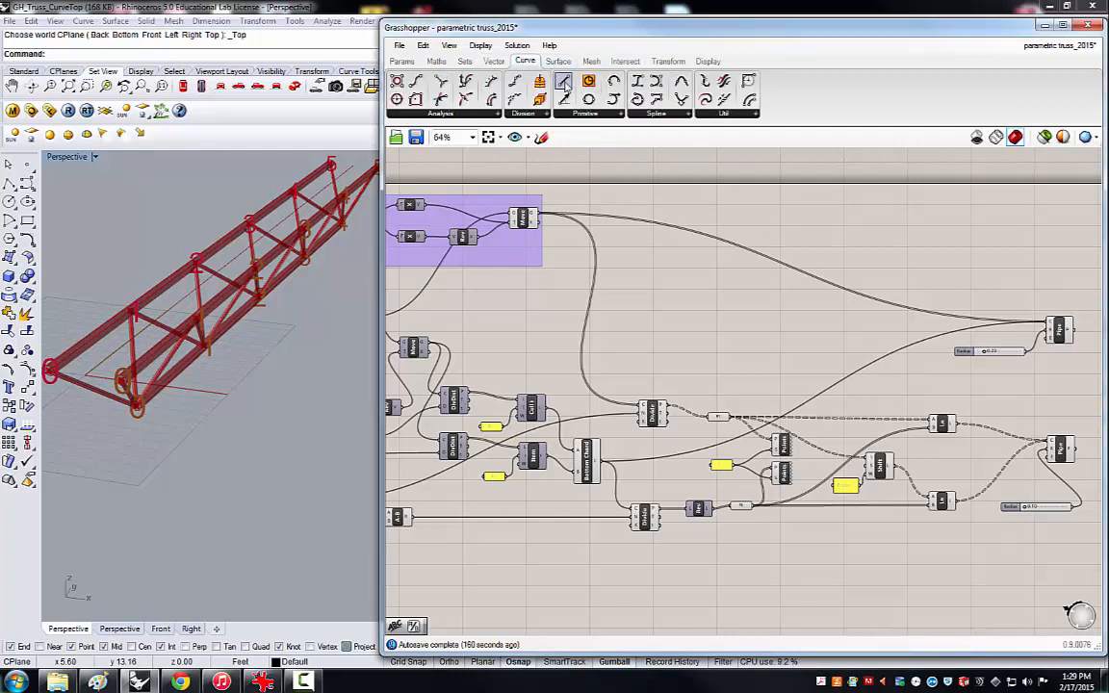
left_click_drag(566, 85, 839, 226)
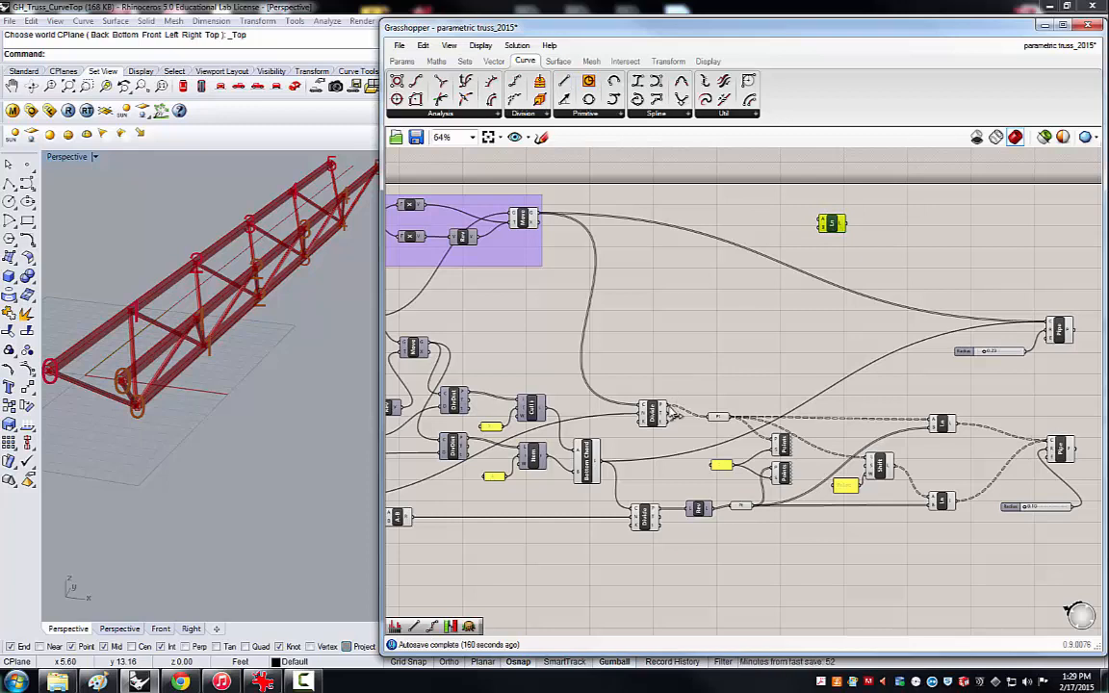
left_click_drag(673, 413, 768, 281)
left_click_drag(668, 411, 821, 235)
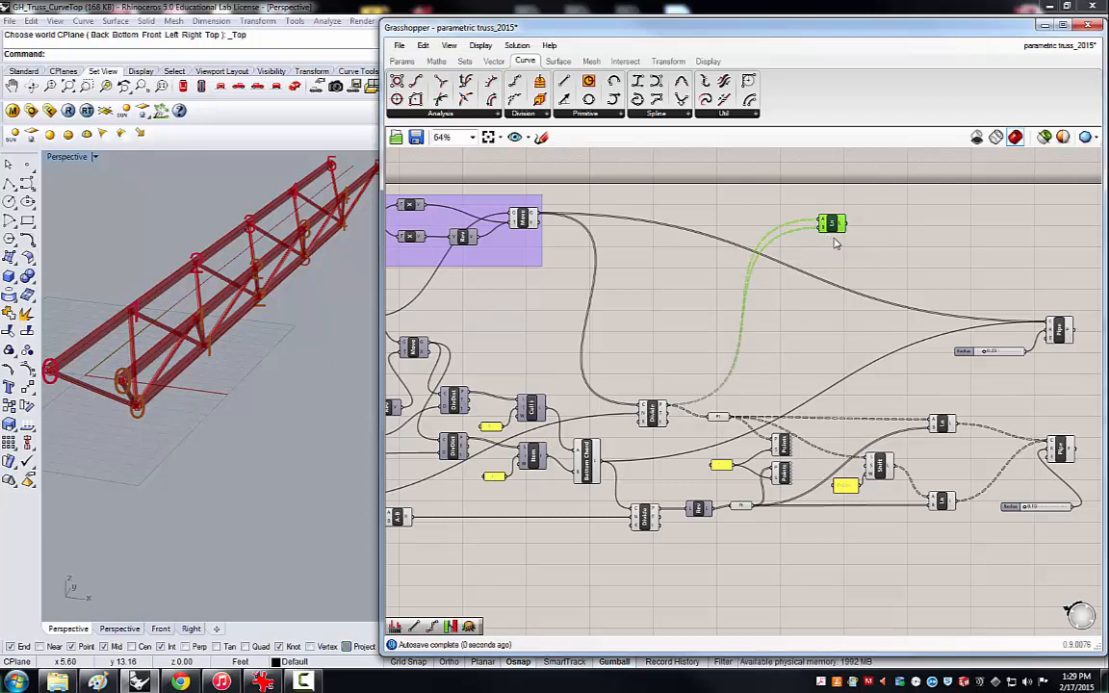
left_click(693, 313)
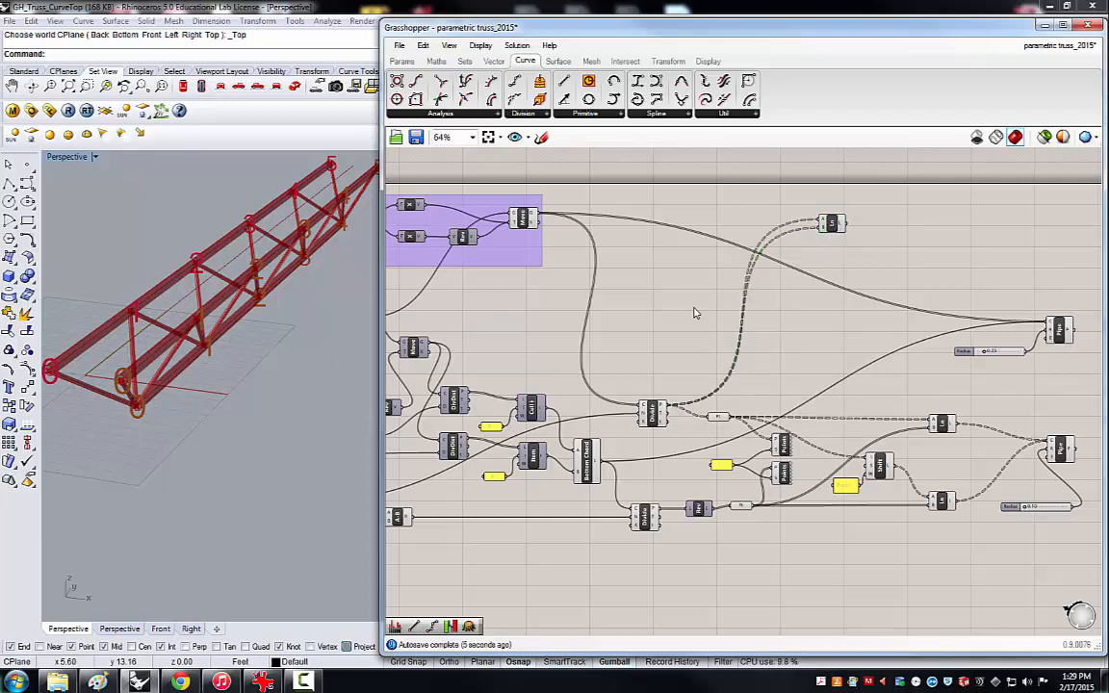
Reposition the new Line component above the chord Pipe, a little farther from the top chord's Divide Curve component.
left_click_drag(833, 226, 861, 221)
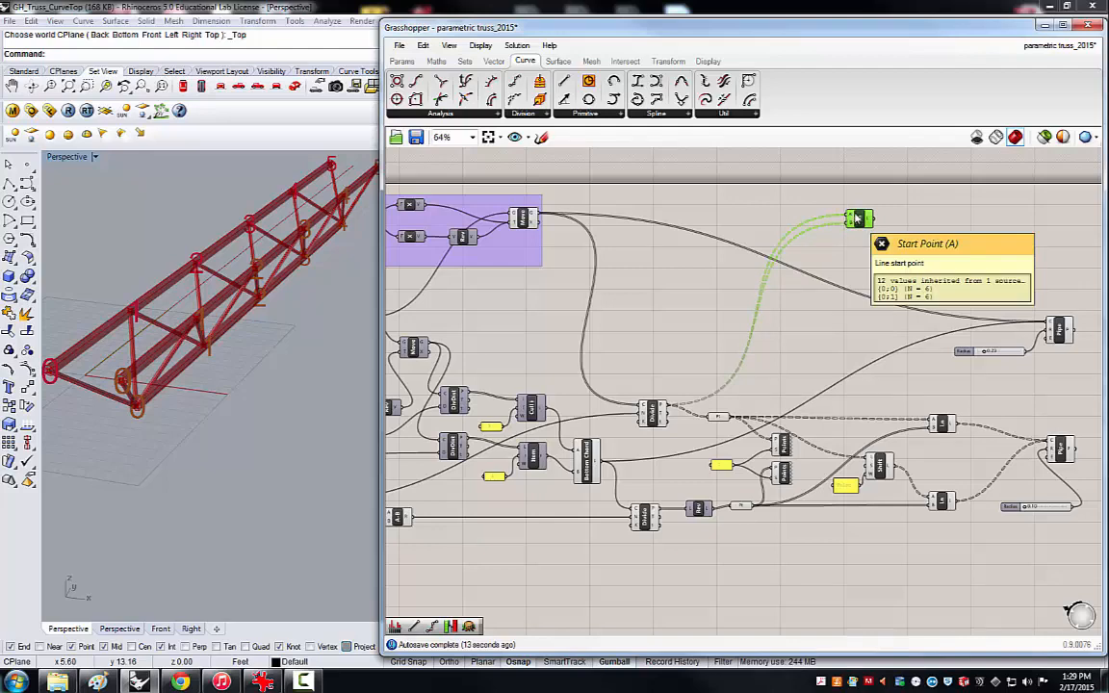
left_click_drag(857, 220, 845, 227)
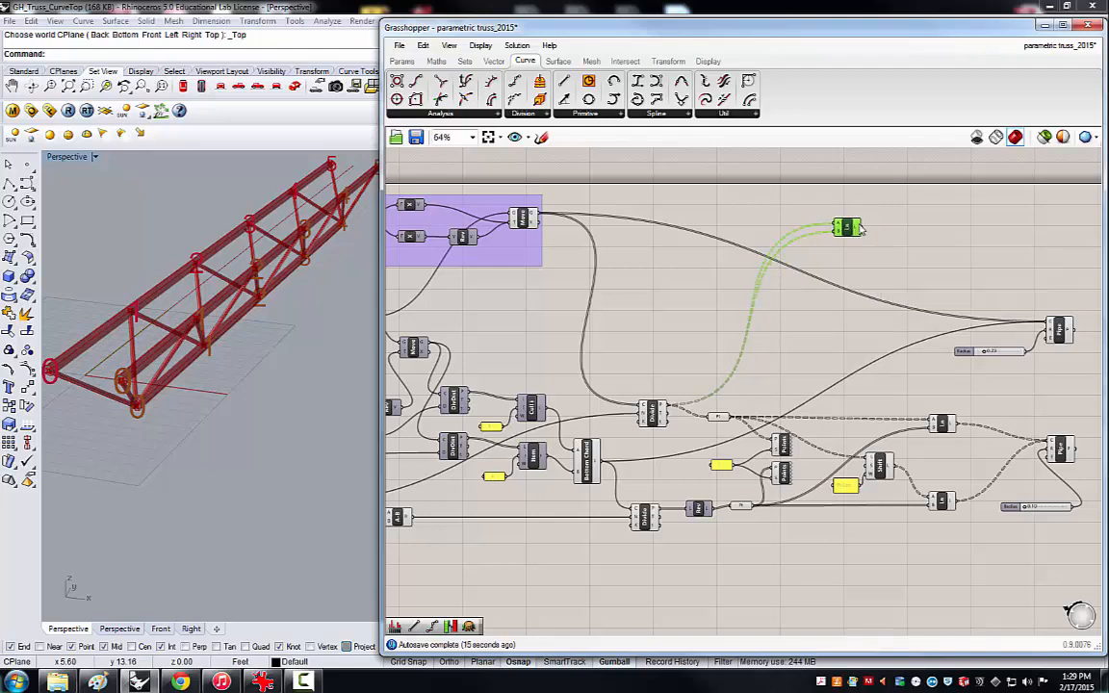
scroll(885, 228, "up", 2)
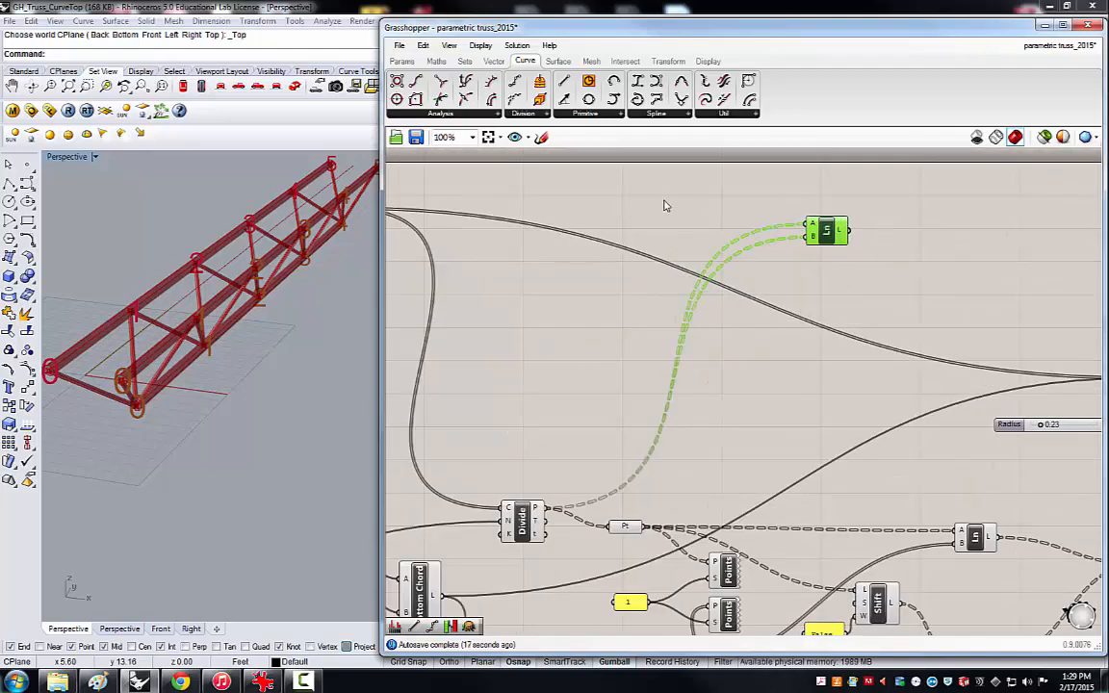
left_click(673, 228)
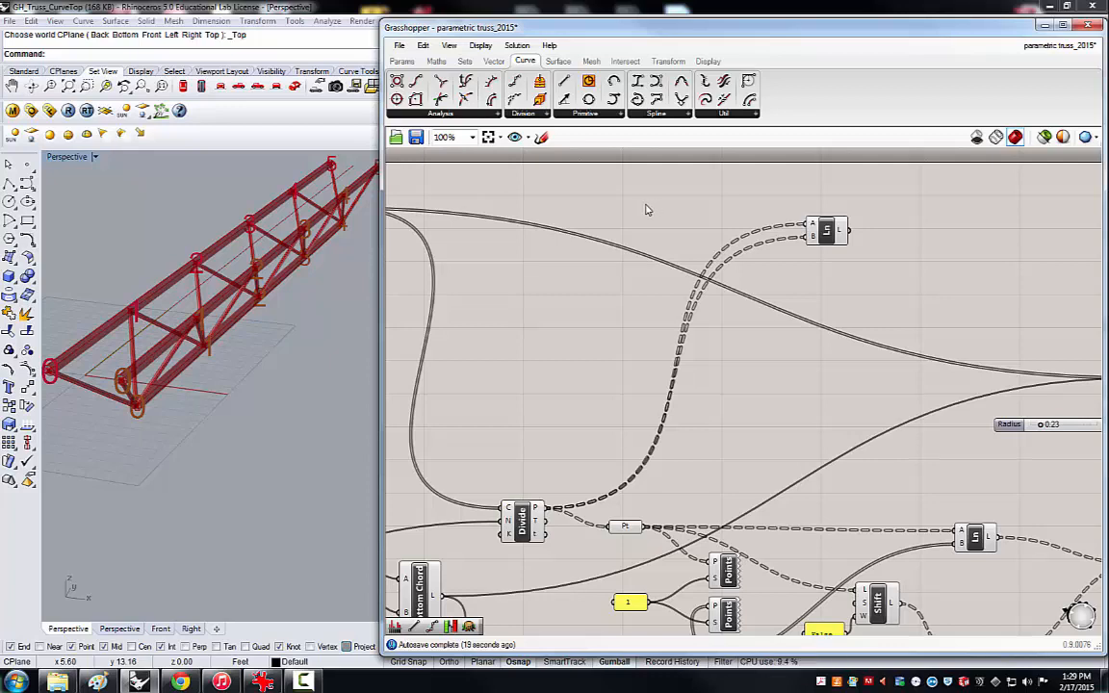
Add a Flatten Tree component and route the top chord Divide's points through it into the Line's start input.
double_click(538, 328)
type("flatten")
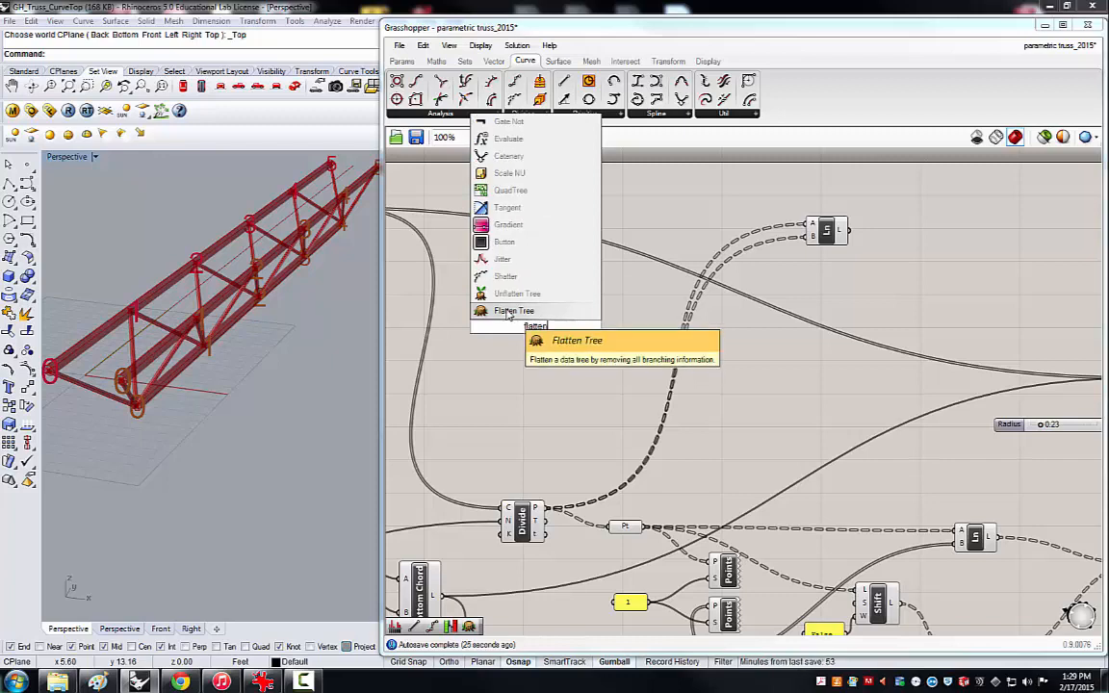
left_click(509, 311)
left_click_drag(546, 333, 673, 204)
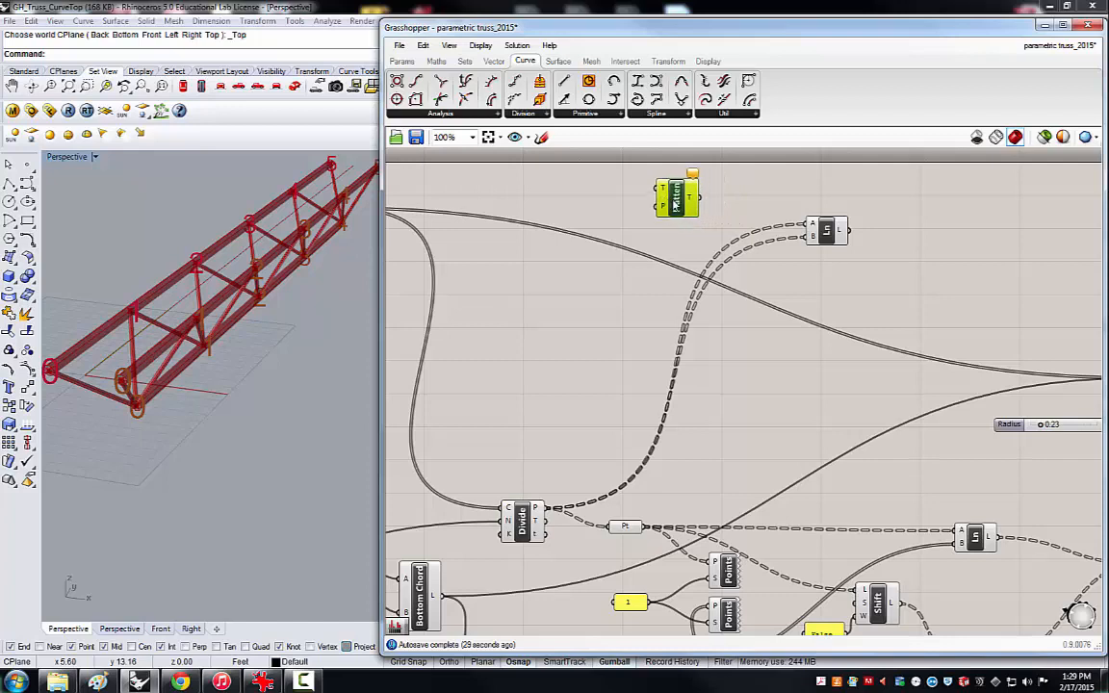
left_click_drag(546, 508, 809, 231)
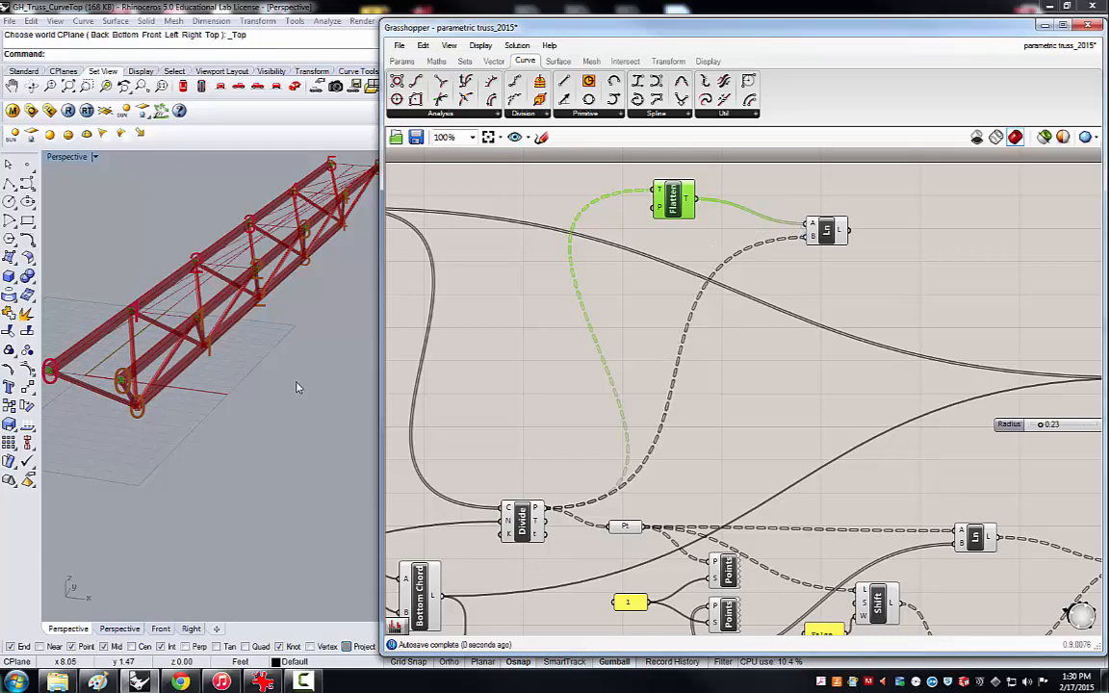
Examine the lines drawn between the two top chords and the data reaching the Line's start and end inputs.
right_click_drag(239, 335, 200, 325)
left_click(820, 231)
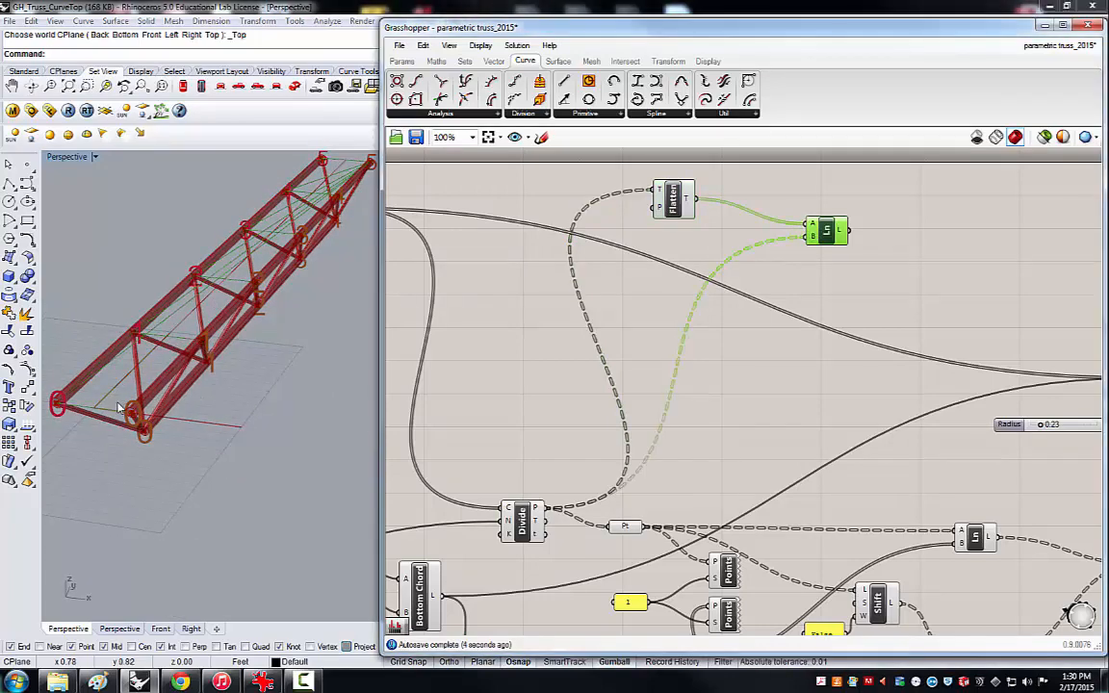
scroll(149, 342, "up", 4)
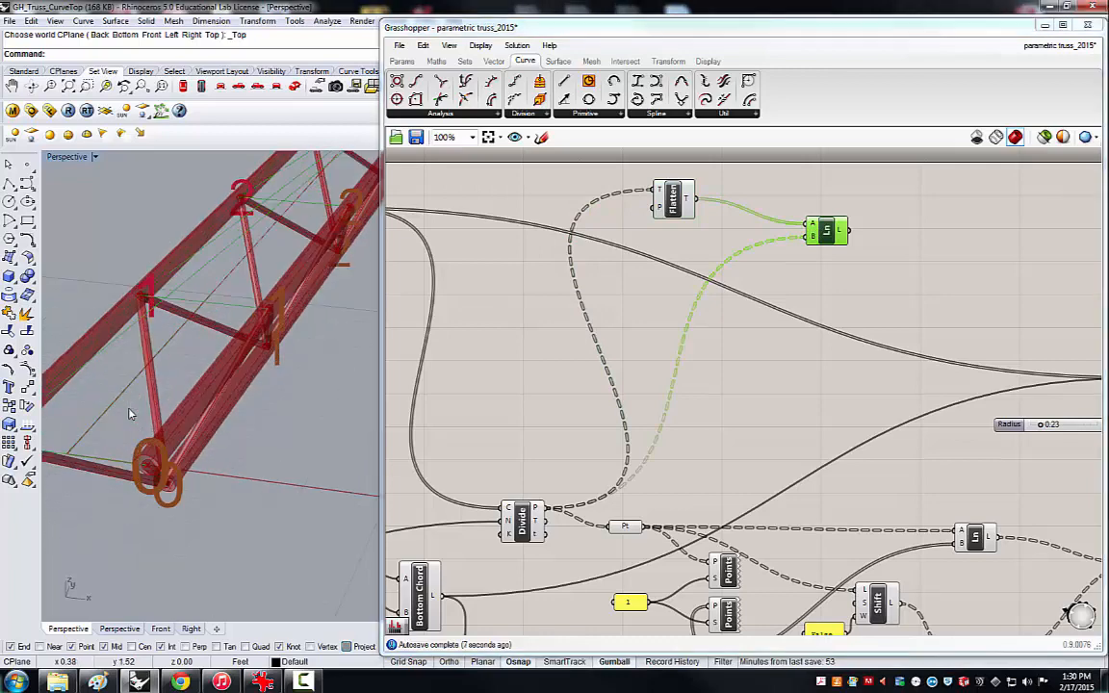
scroll(171, 309, "down", 6)
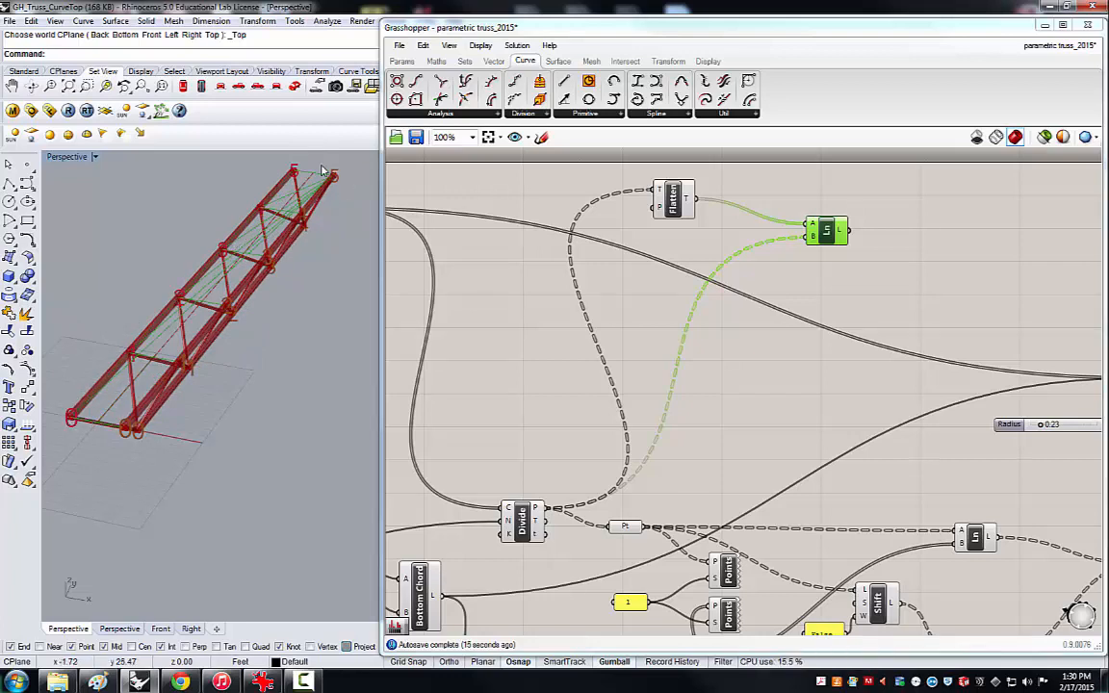
right_click_drag(243, 264, 220, 310)
scroll(152, 259, "up", 2)
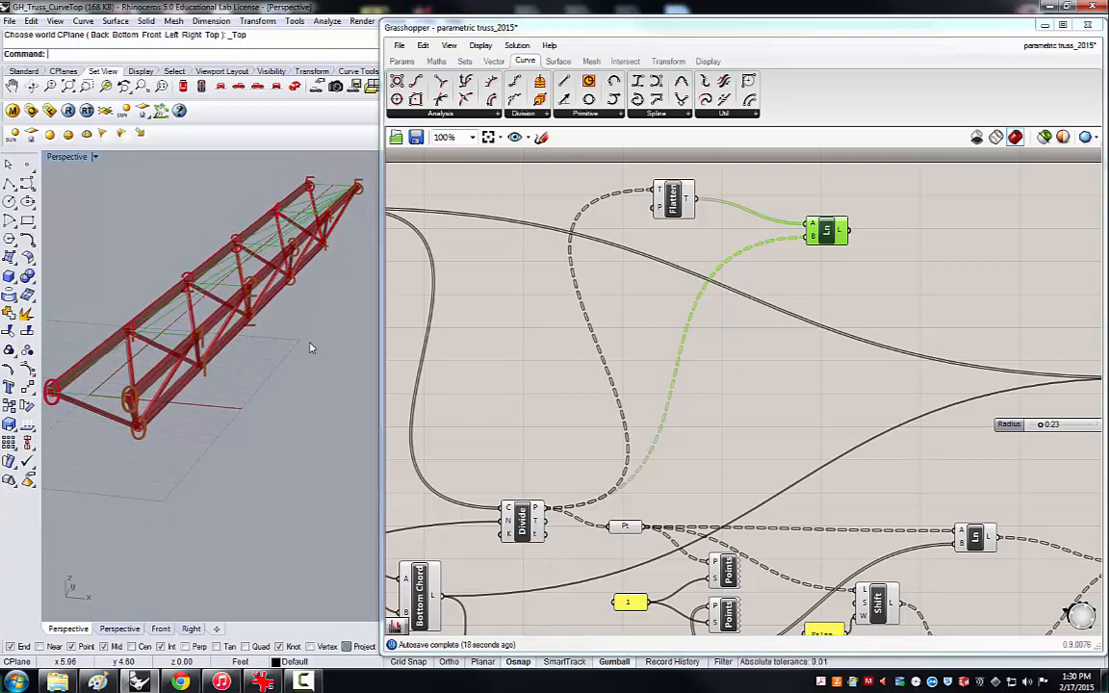
left_click_drag(826, 235, 844, 252)
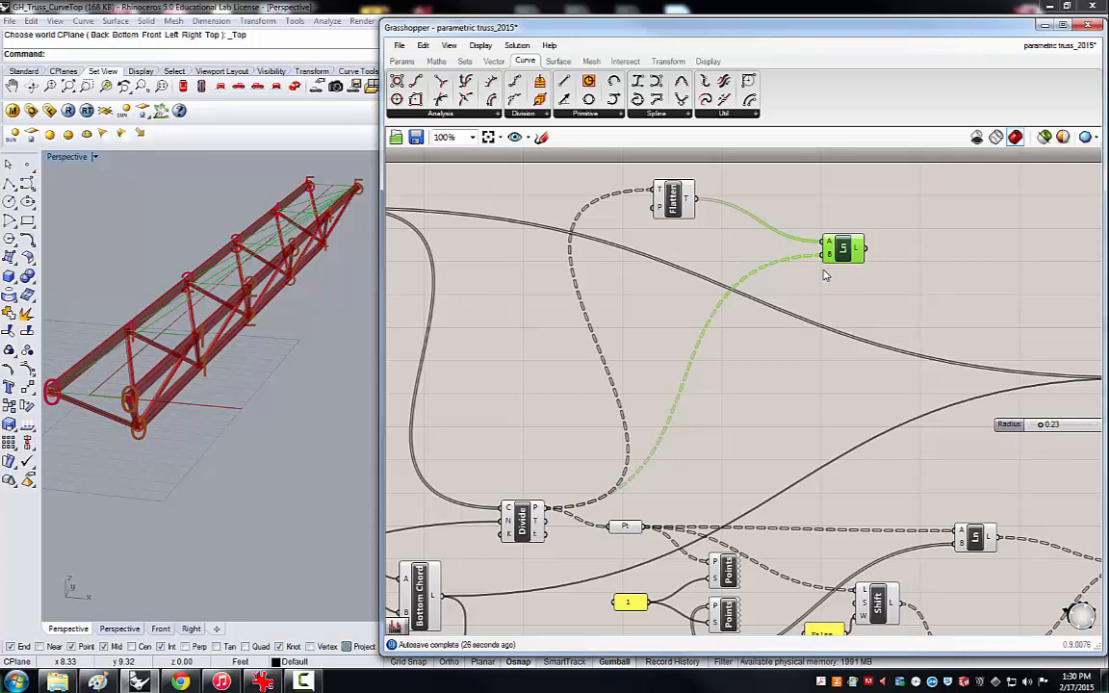
mouse_move(830, 244)
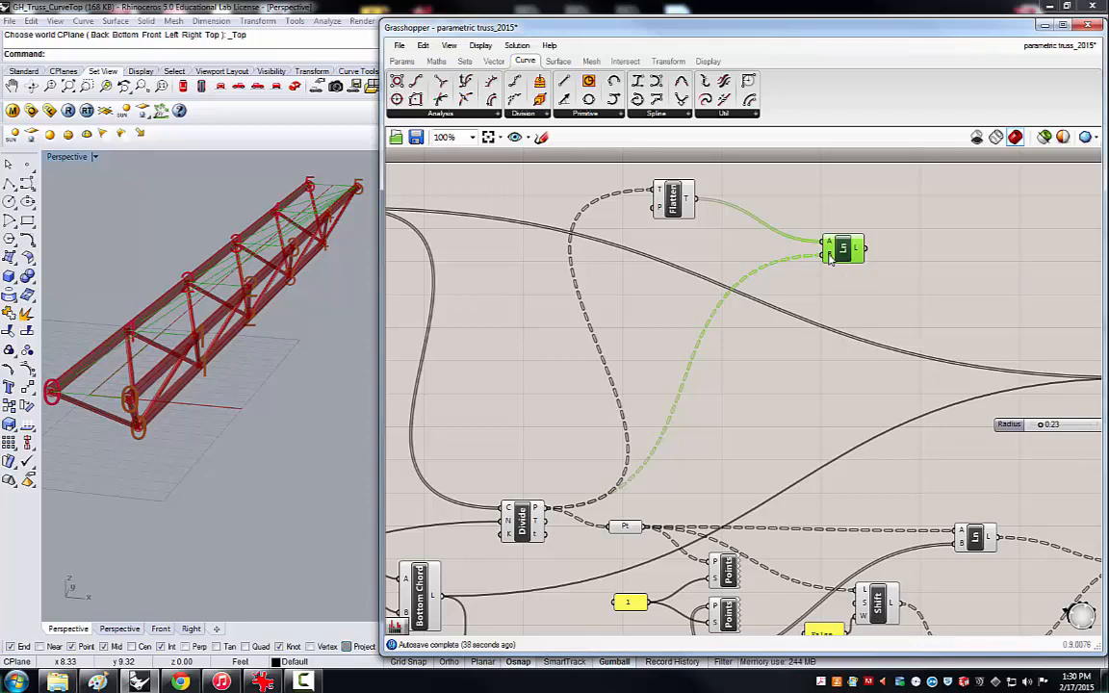
left_click(786, 274)
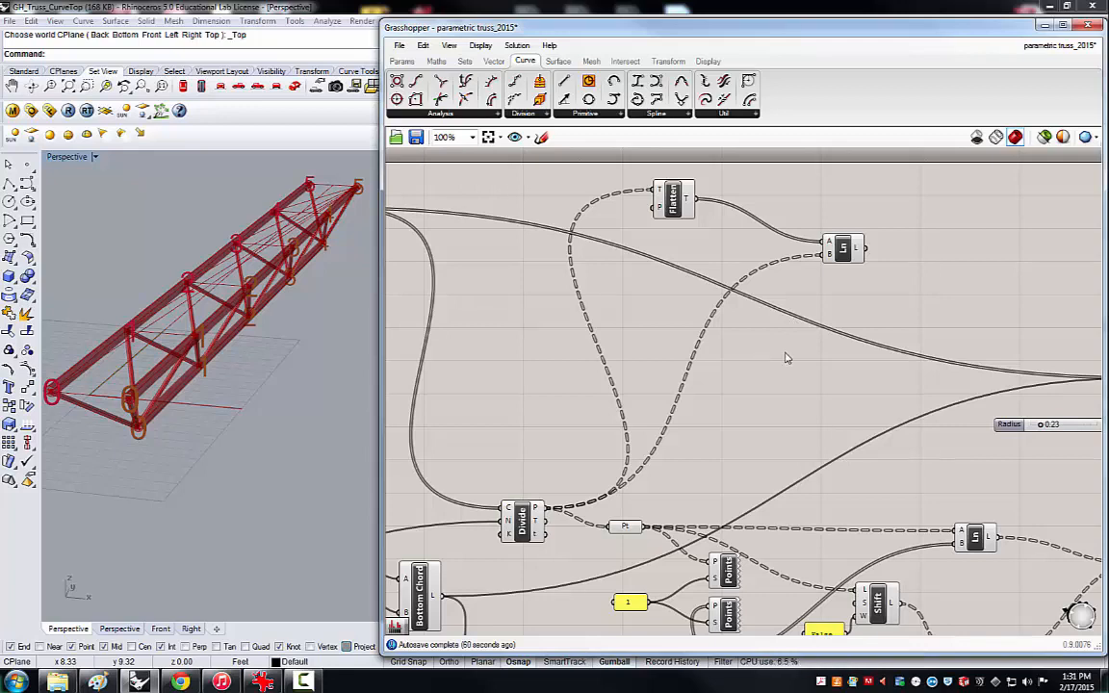
Space the Line and Flatten Tree components apart and add a Shortest List component between them.
mouse_move(828, 243)
left_click_drag(832, 252, 864, 264)
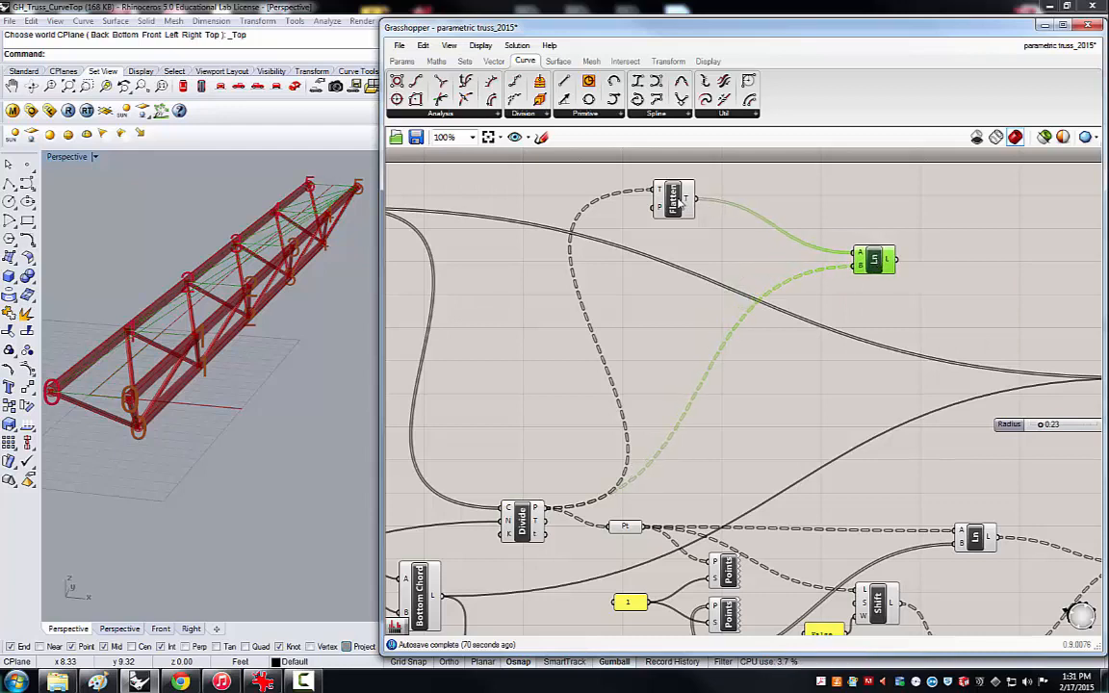
left_click_drag(681, 200, 676, 195)
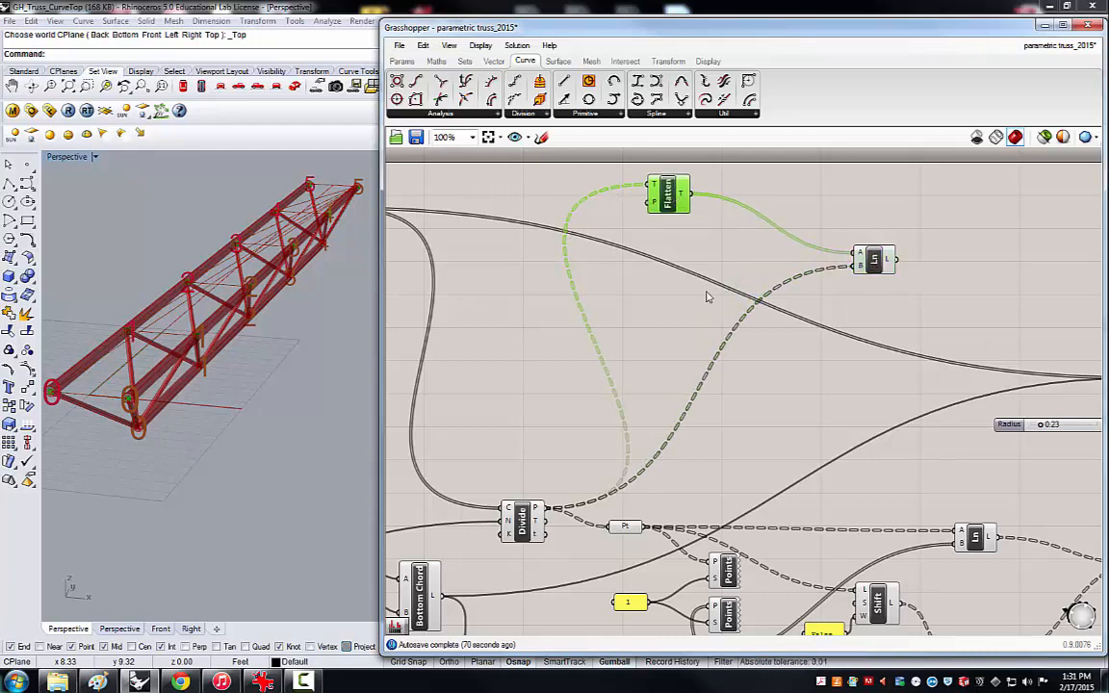
double_click(767, 420)
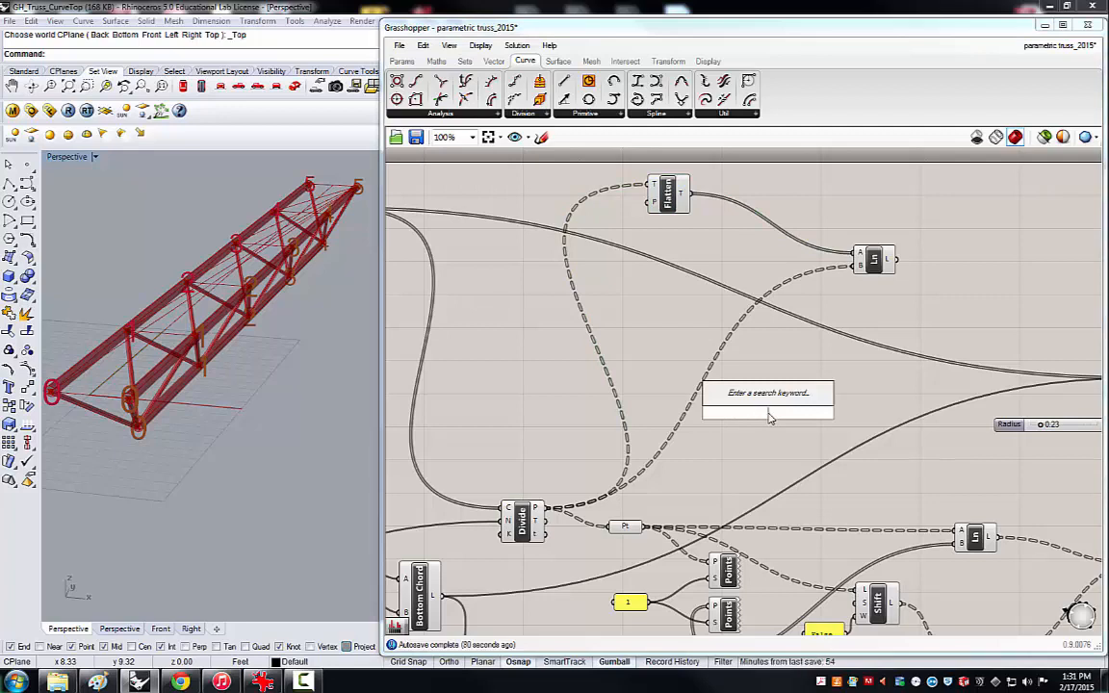
type("shor")
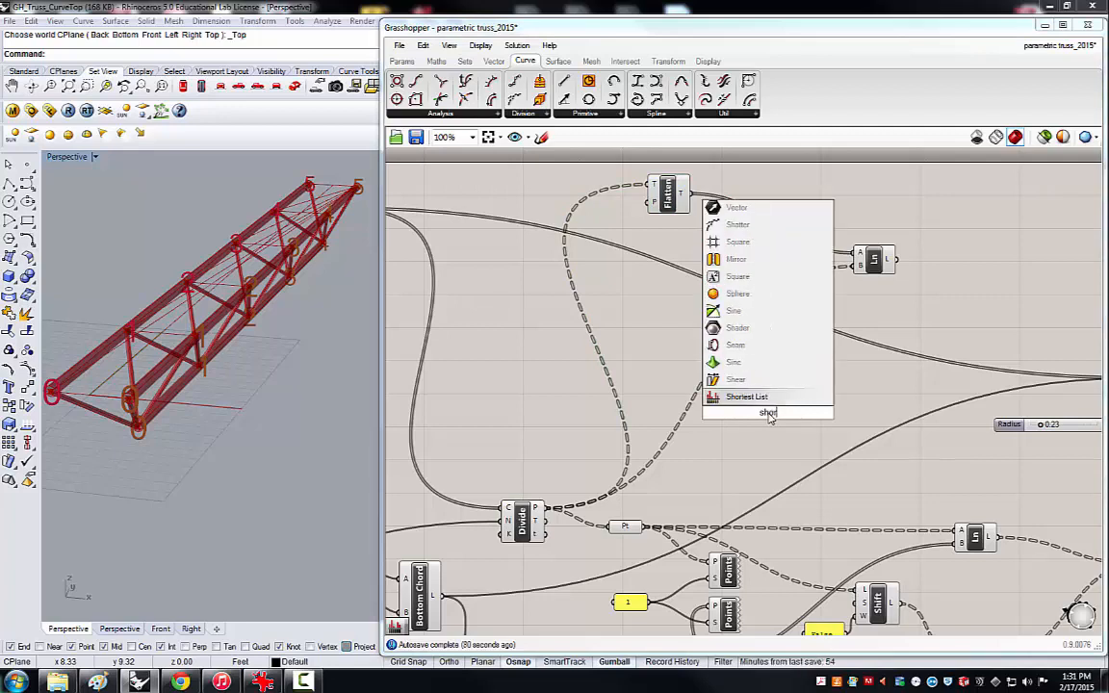
type("tex")
key("BackSpace")
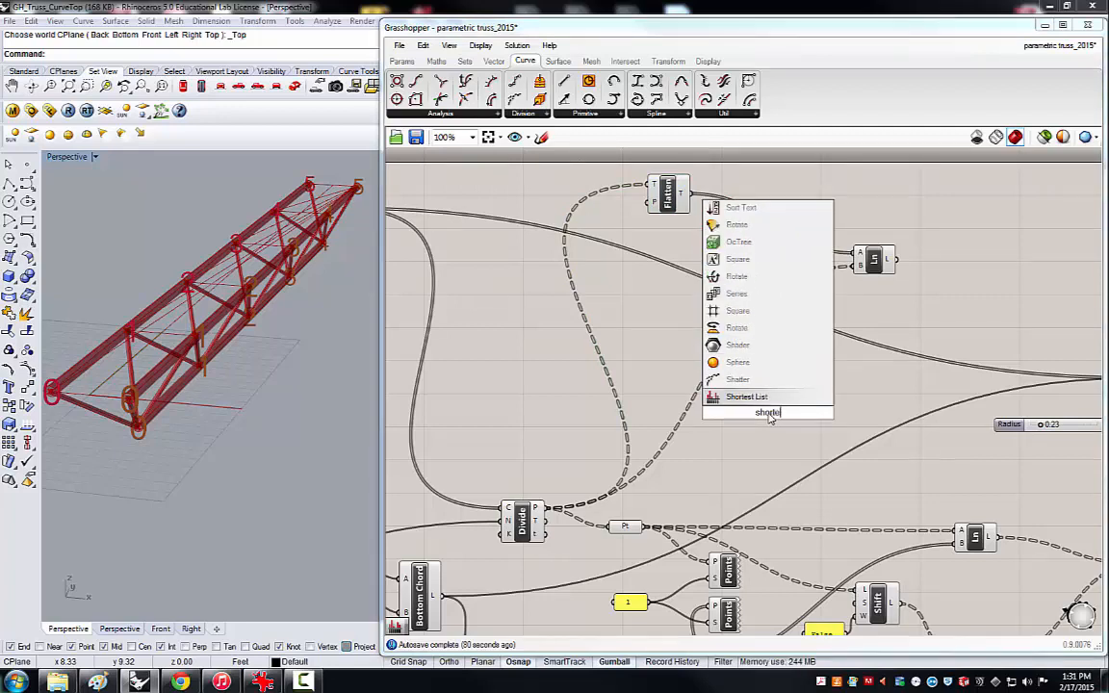
key("Return")
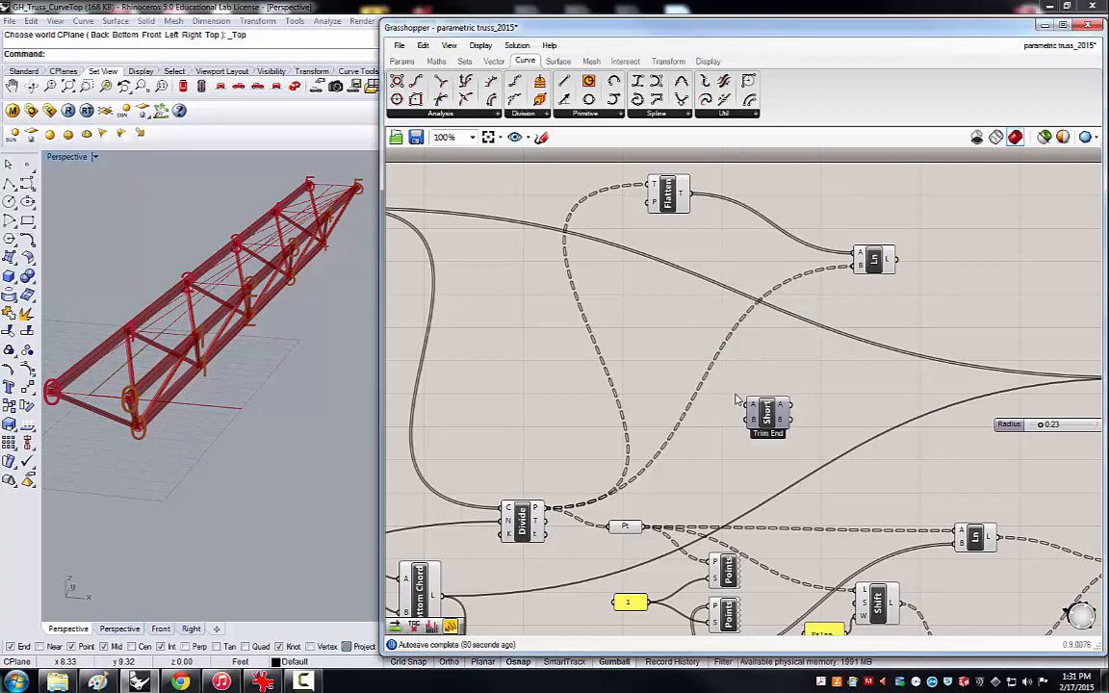
left_click_drag(770, 393, 744, 243)
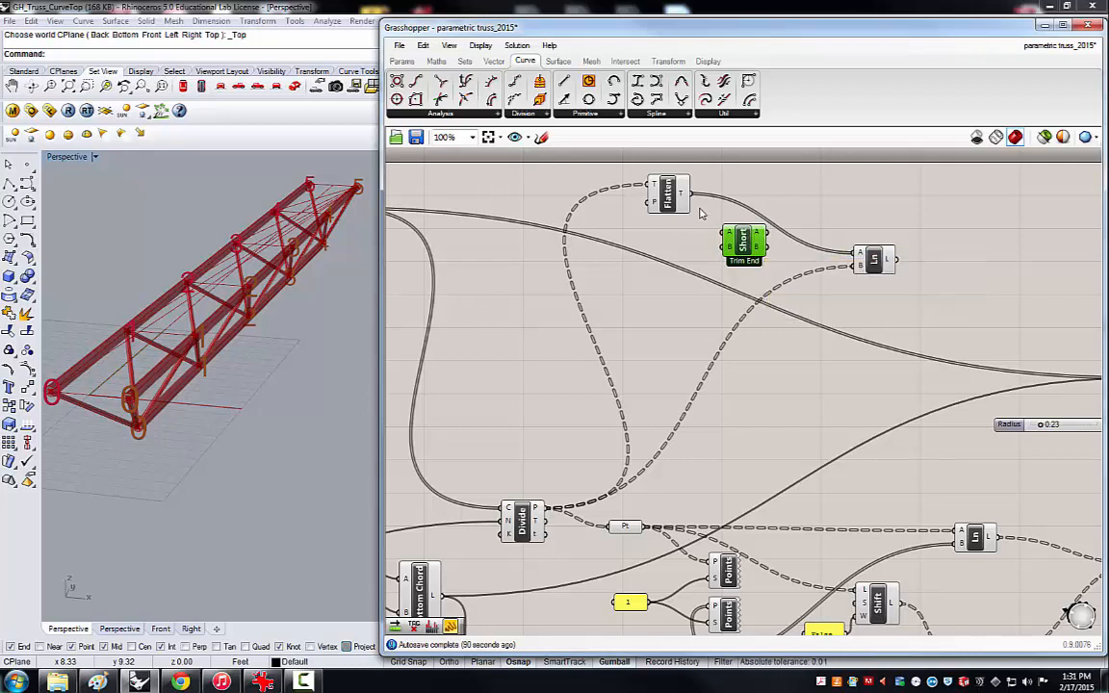
Feed the flattened points and the top chord Divide's points into Shortest List, and its A output into the Line's start input.
left_click_drag(700, 200, 725, 234)
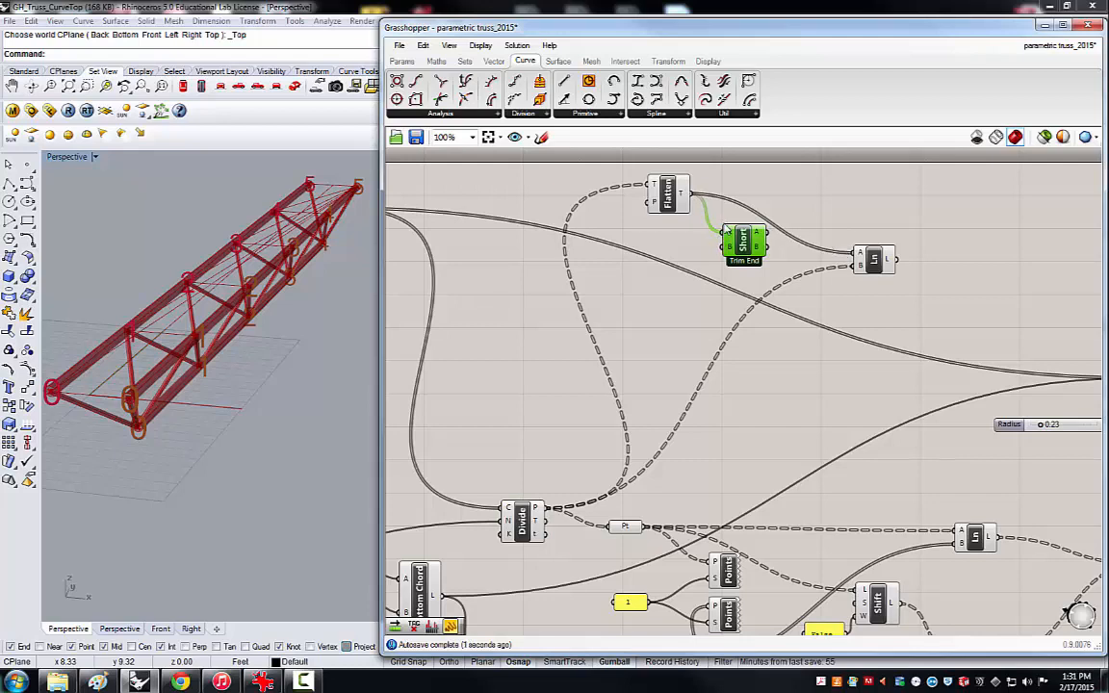
left_click_drag(668, 192, 656, 192)
left_click(741, 248)
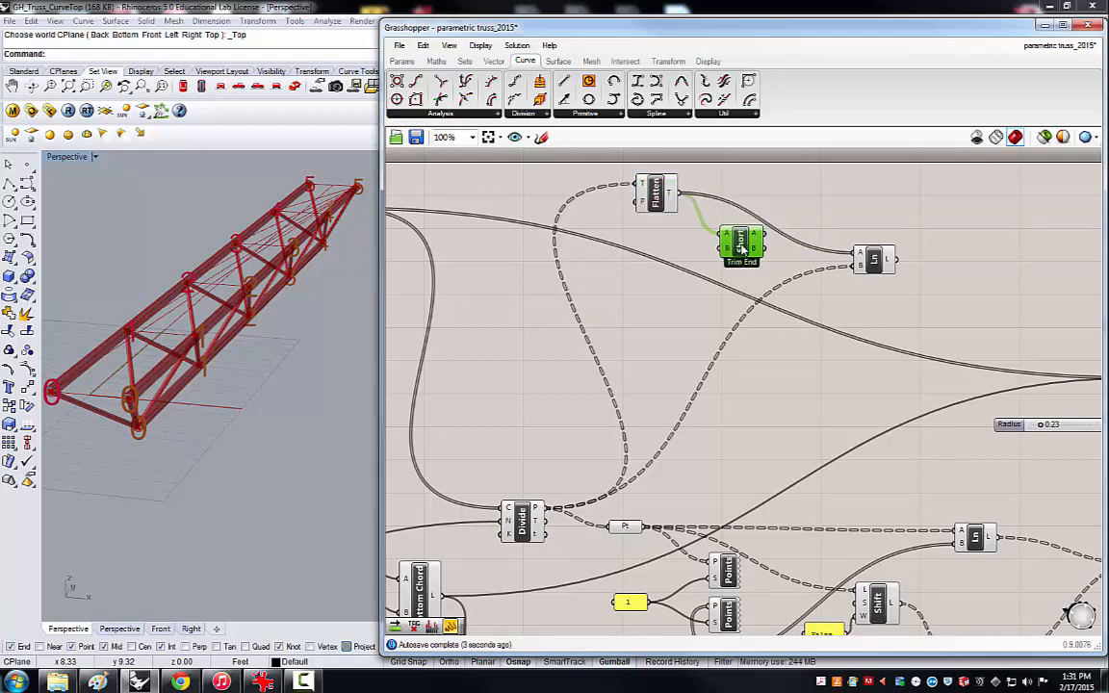
left_click_drag(741, 248, 736, 249)
left_click_drag(547, 507, 740, 248)
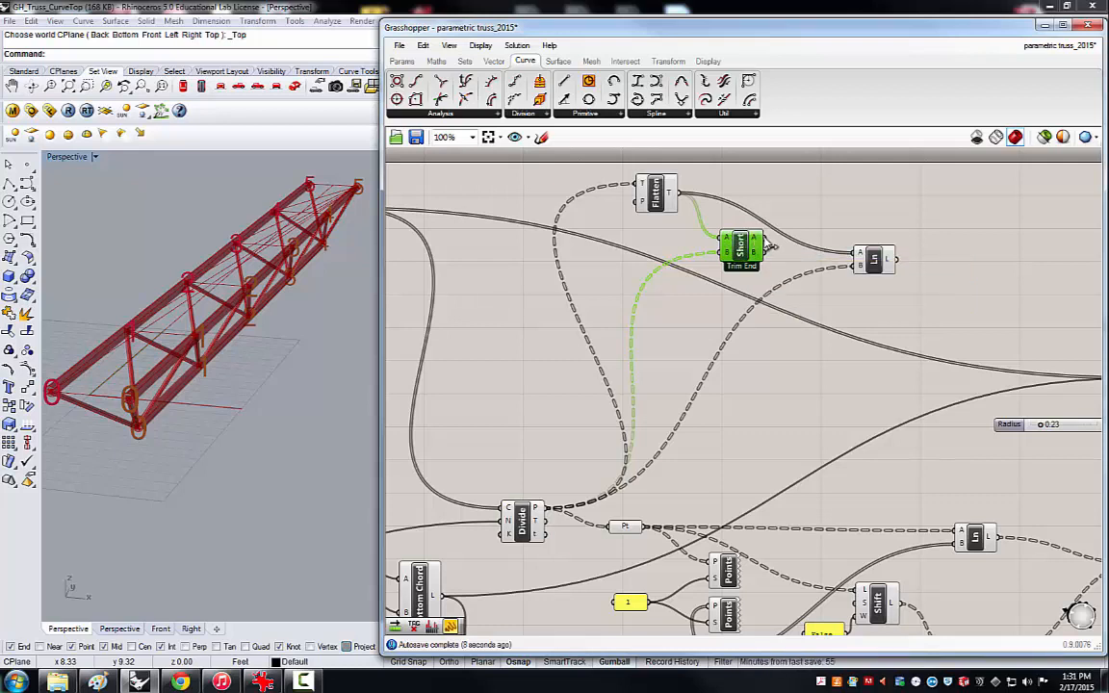
left_click_drag(766, 247, 856, 256)
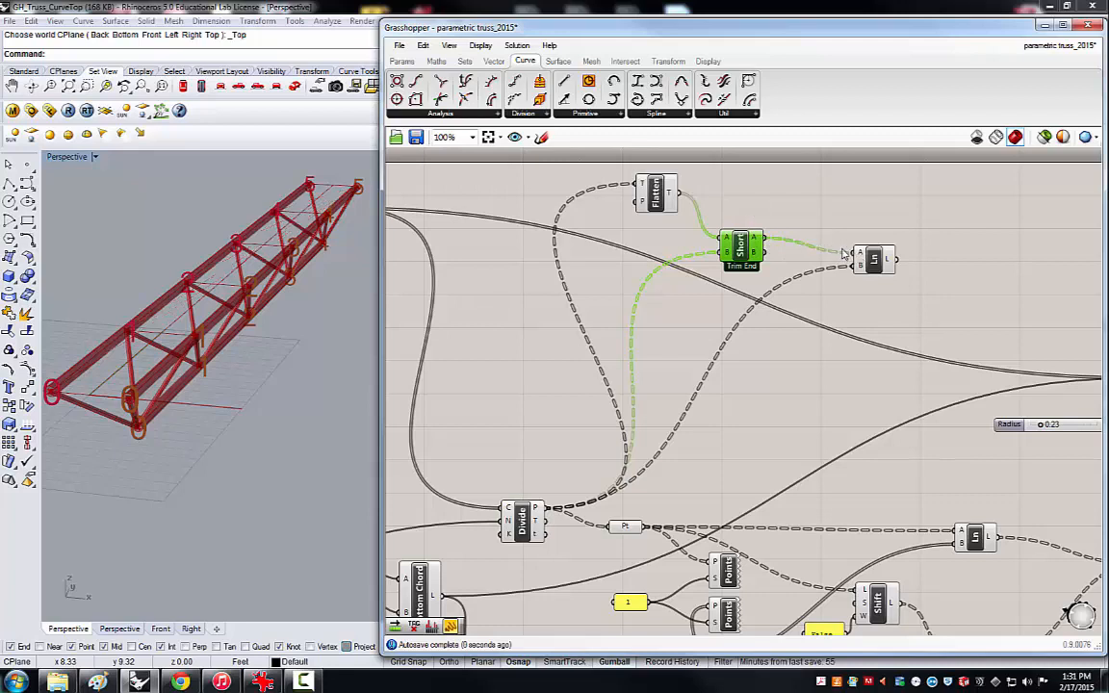
left_click(807, 236)
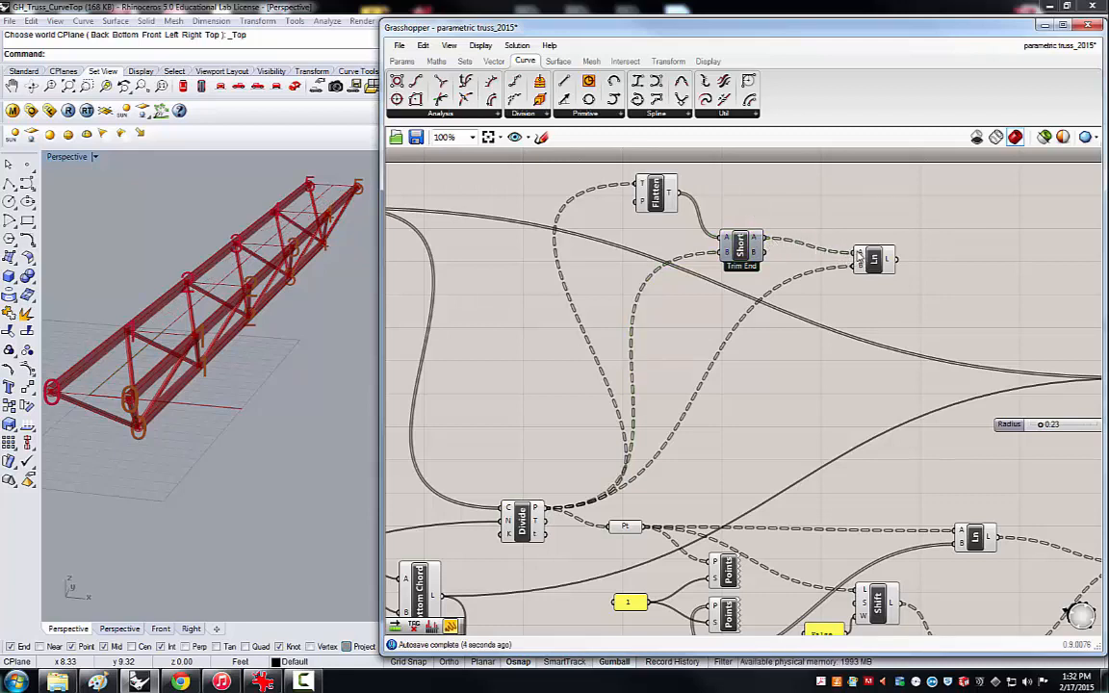
Shift the Shortest List component up slightly and inspect the cross lines between the top chords.
mouse_move(860, 256)
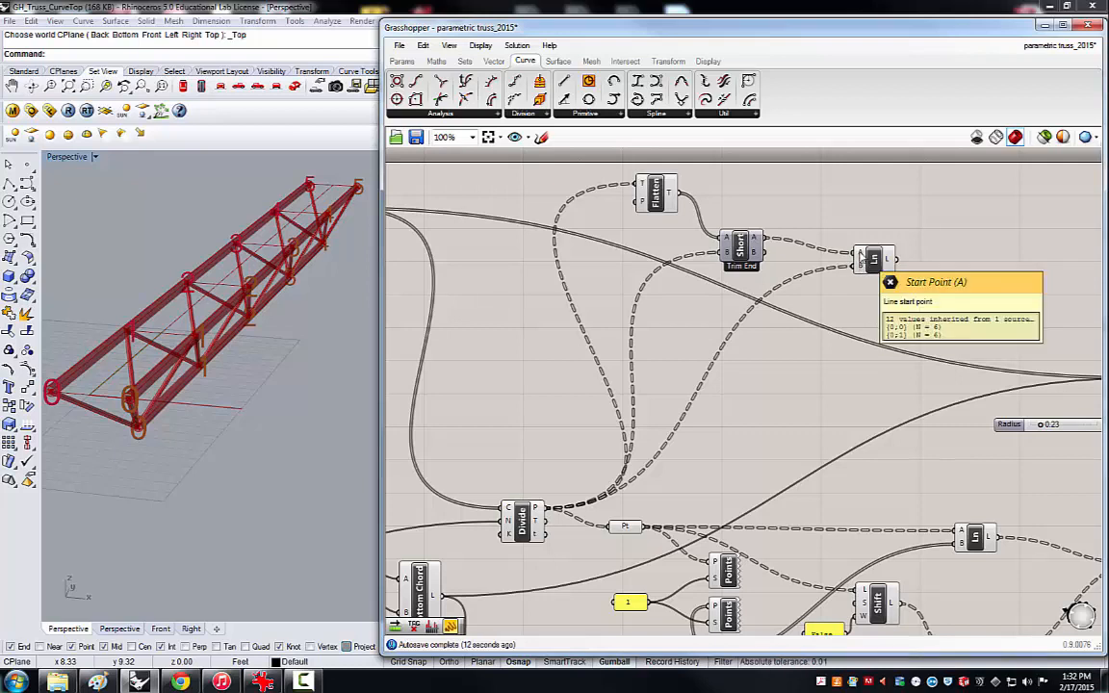
left_click(754, 250)
left_click_drag(754, 250, 769, 234)
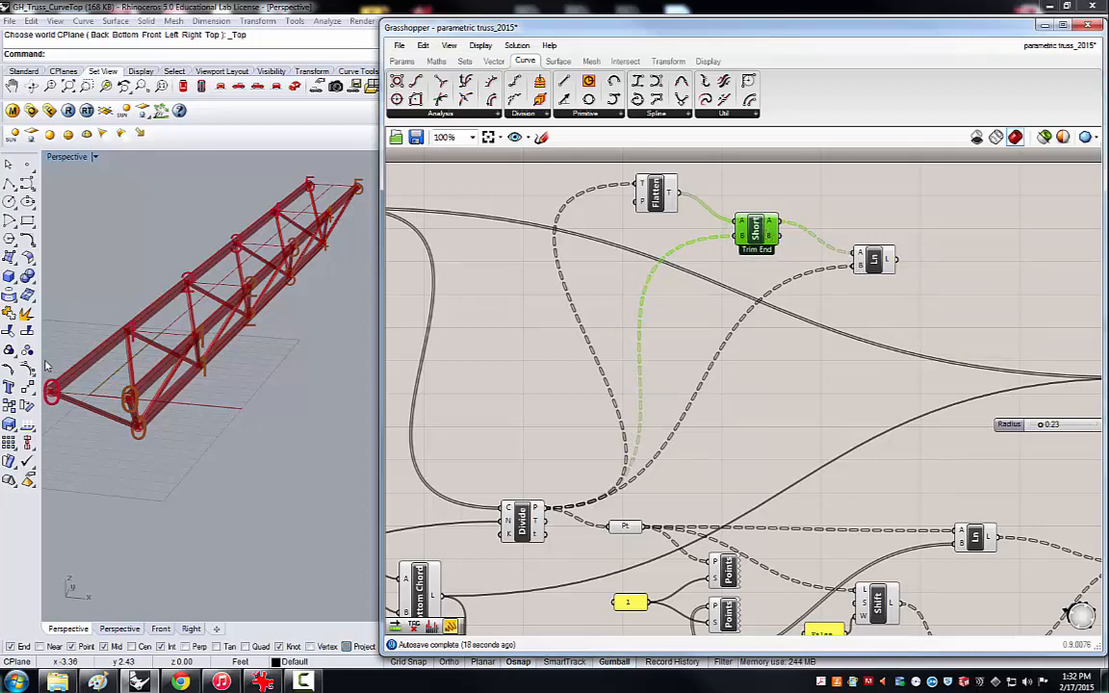
left_click(159, 339)
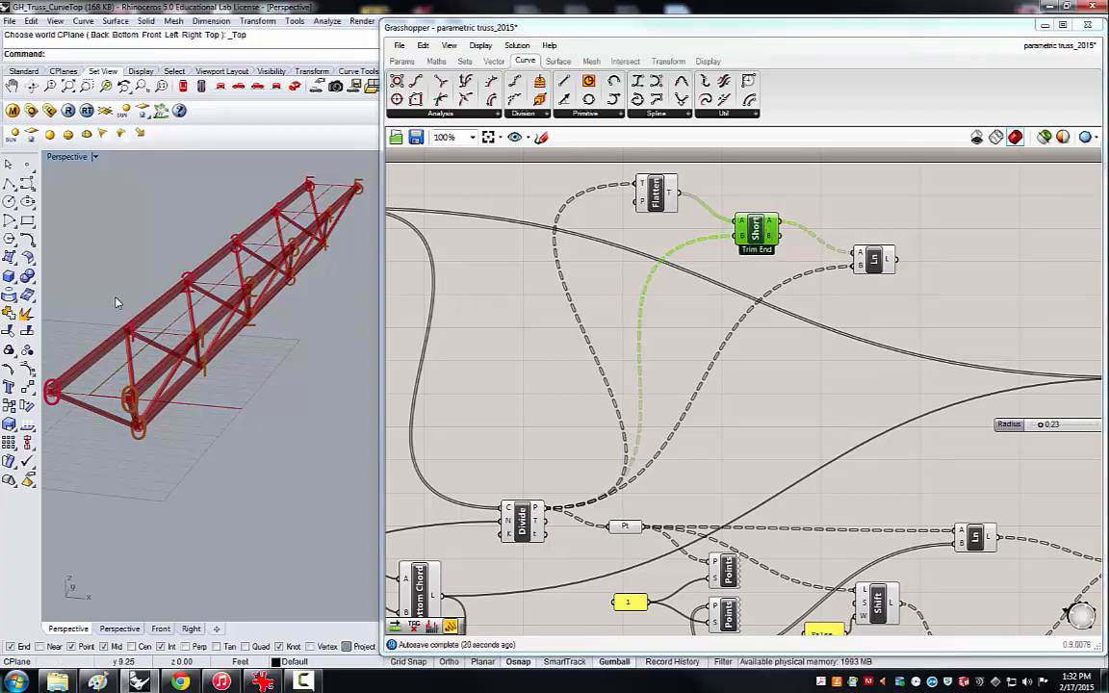
right_click_drag(115, 308, 103, 272)
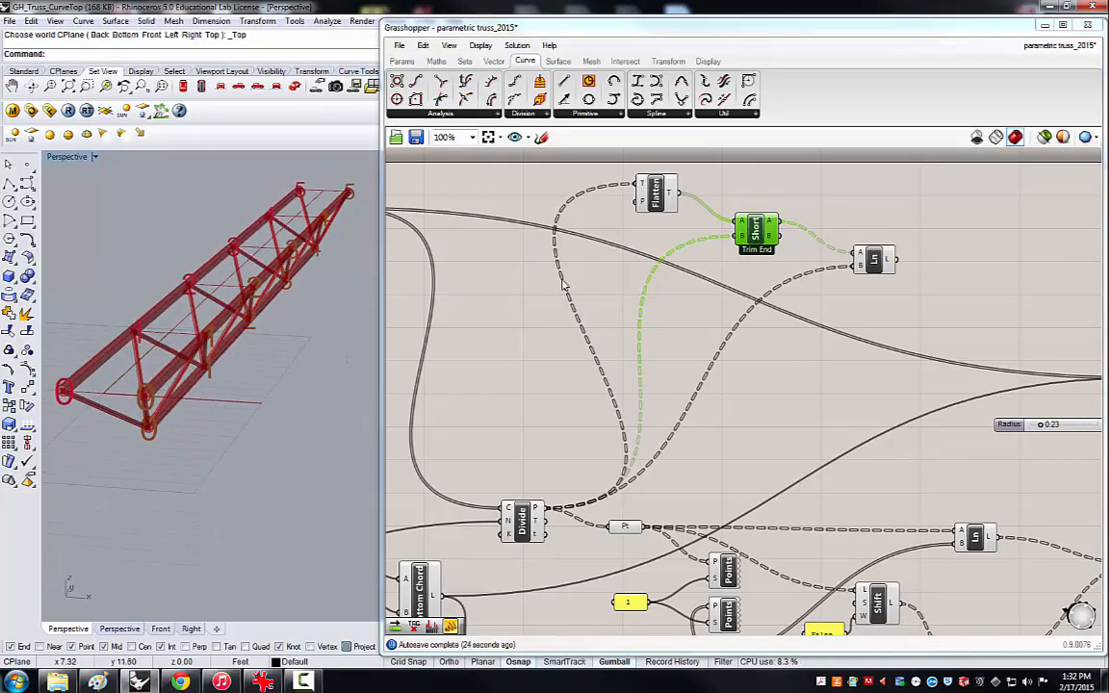
Add the cross bar Line's output to the web members' Pipe curve input and inspect the piped truss.
scroll(596, 287, "down", 5)
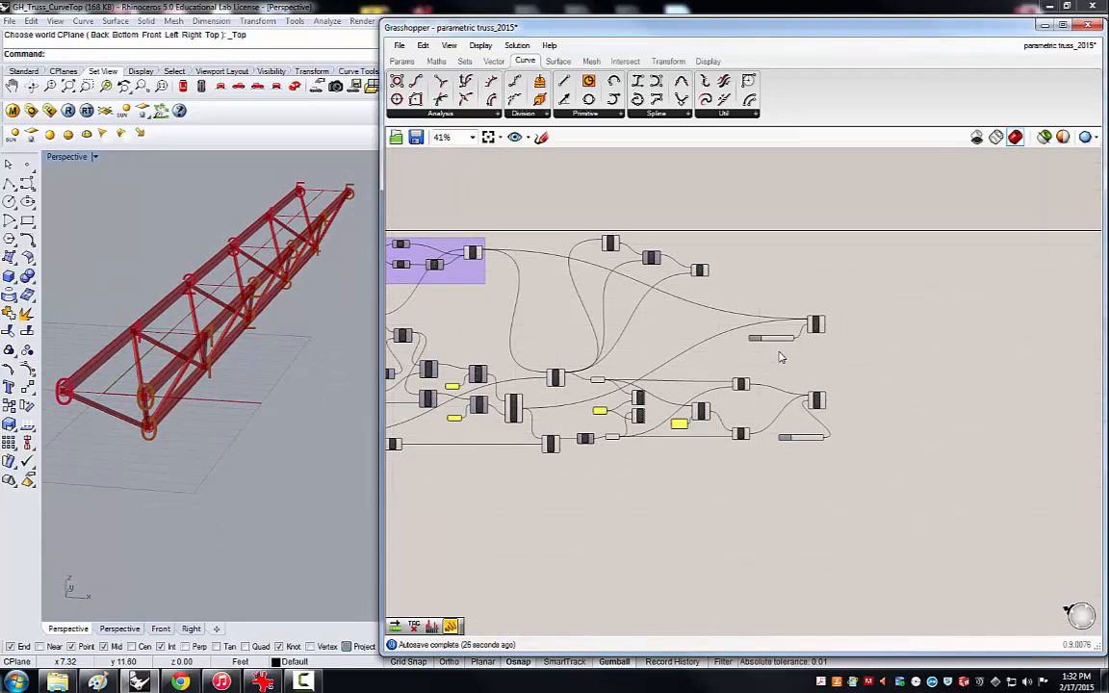
scroll(780, 356, "up", 2)
scroll(781, 360, "up", 1)
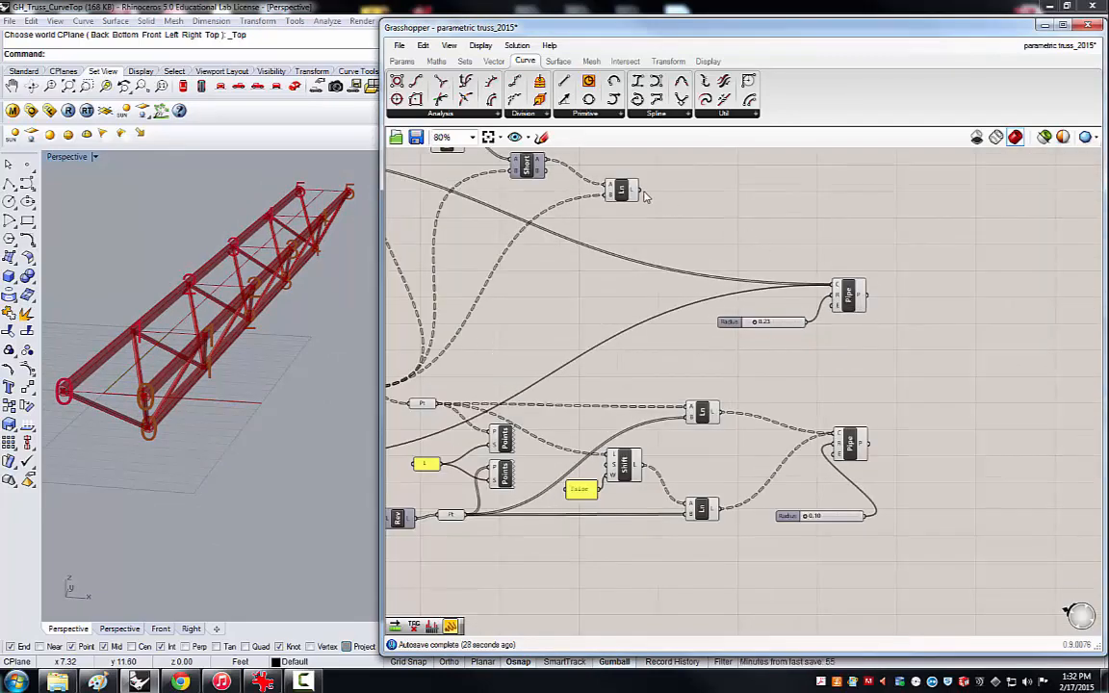
left_click_drag(640, 190, 834, 438)
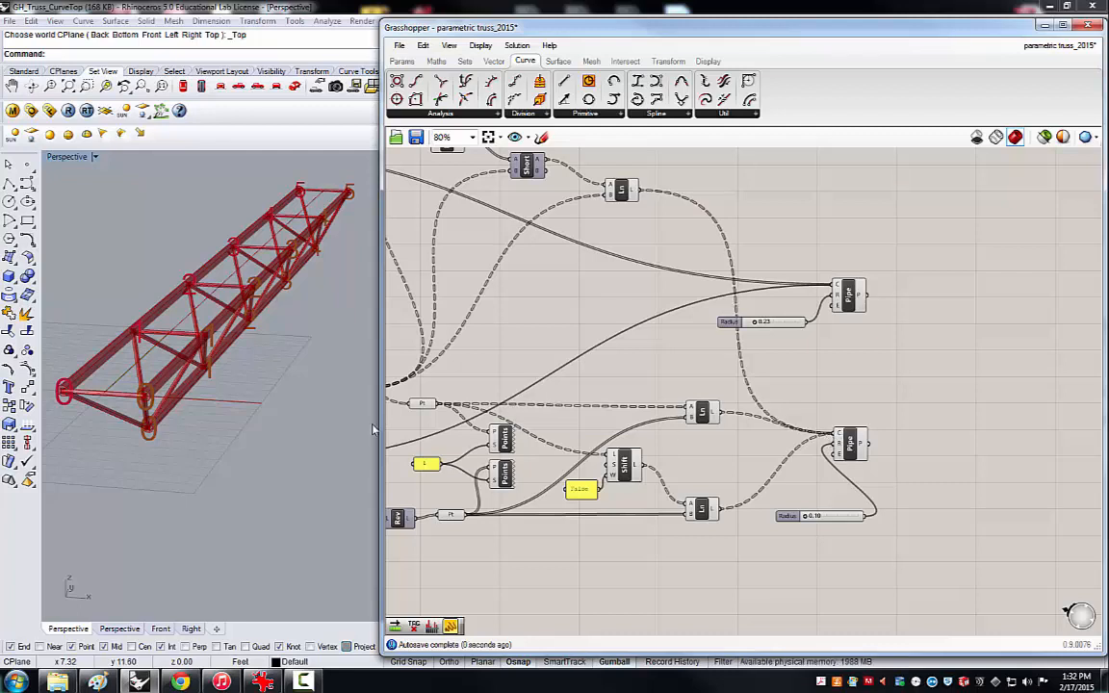
right_click_drag(262, 325, 243, 387)
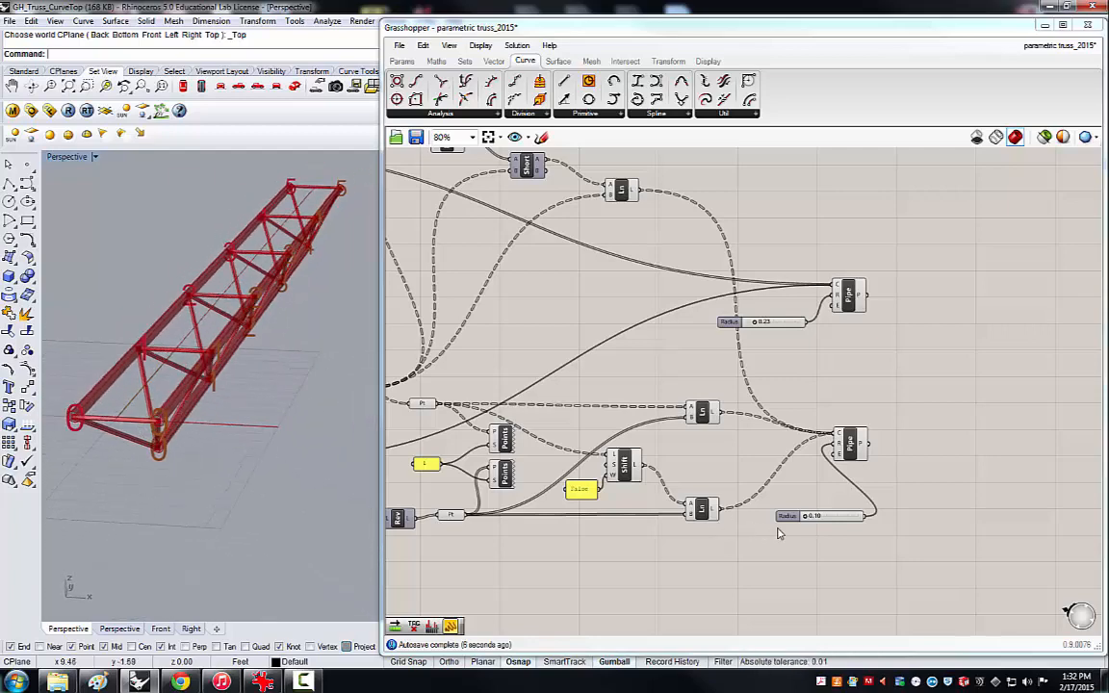
Set the chord Pipe's Radius slider to 0.18, checking the truss from a lower angle.
left_click(815, 518)
mouse_move(816, 519)
left_mouse_down()
mouse_move(833, 519)
mouse_move(810, 519)
left_mouse_up()
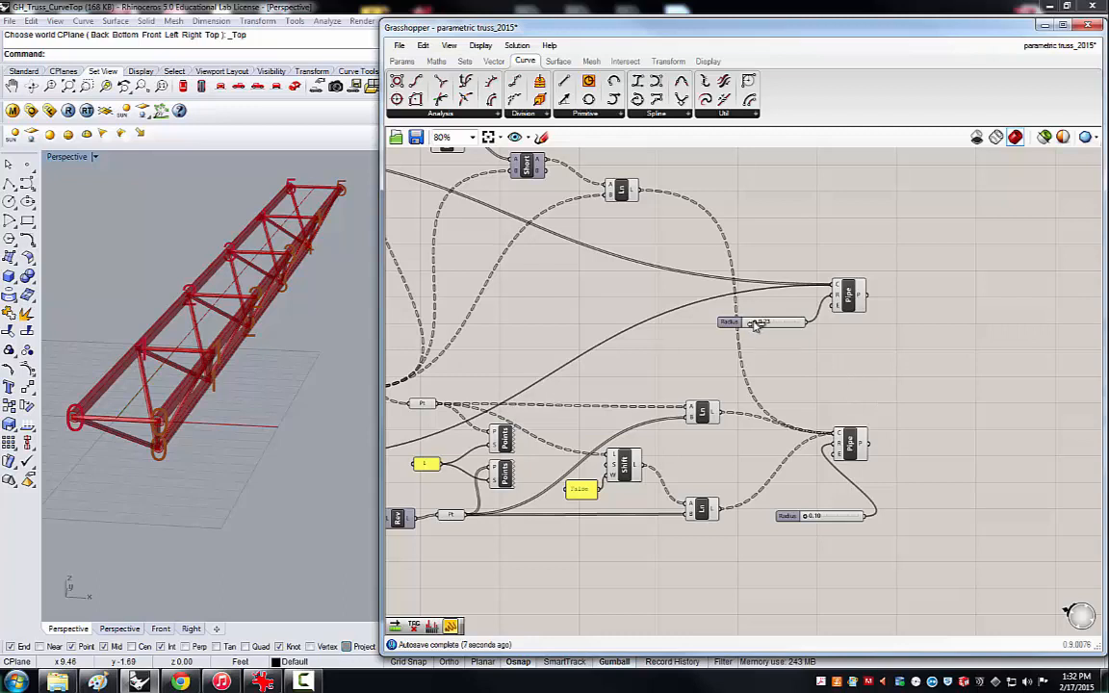
left_click_drag(758, 324, 756, 323)
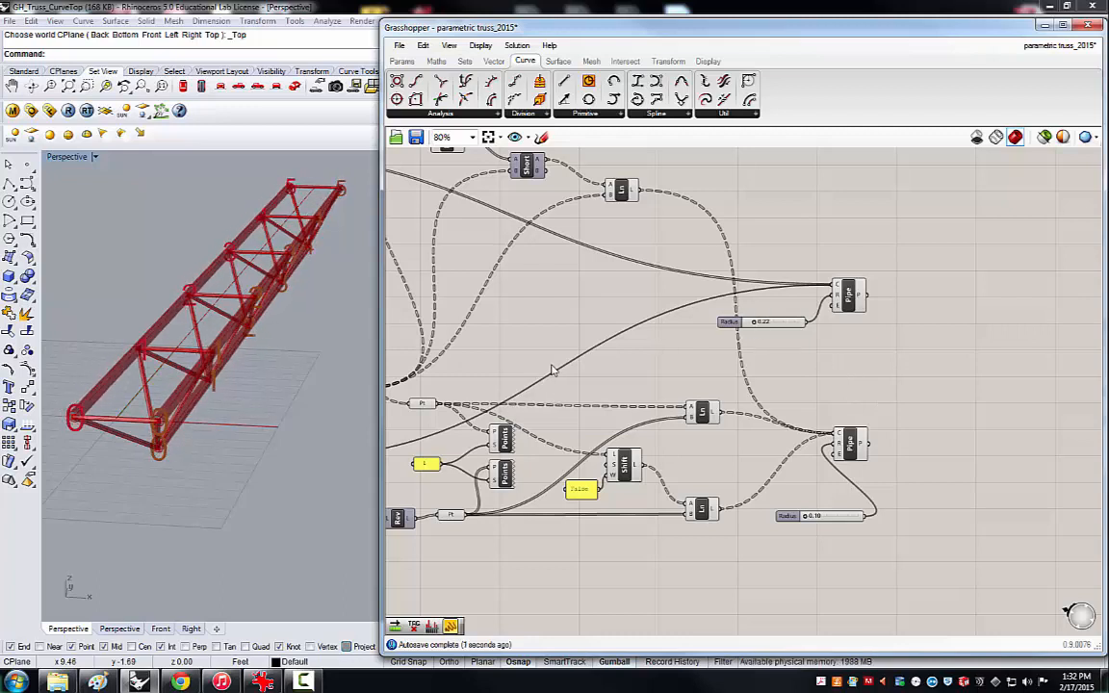
right_click_drag(276, 404, 244, 341)
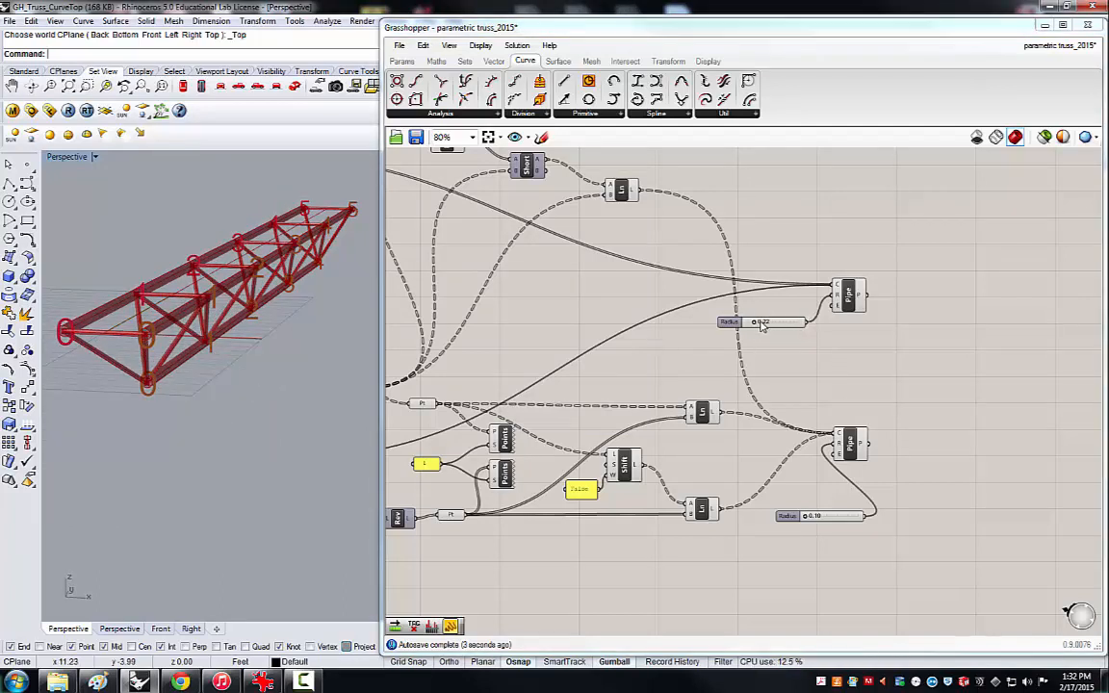
mouse_move(760, 324)
left_mouse_down()
mouse_move(800, 326)
mouse_move(777, 324)
left_mouse_up()
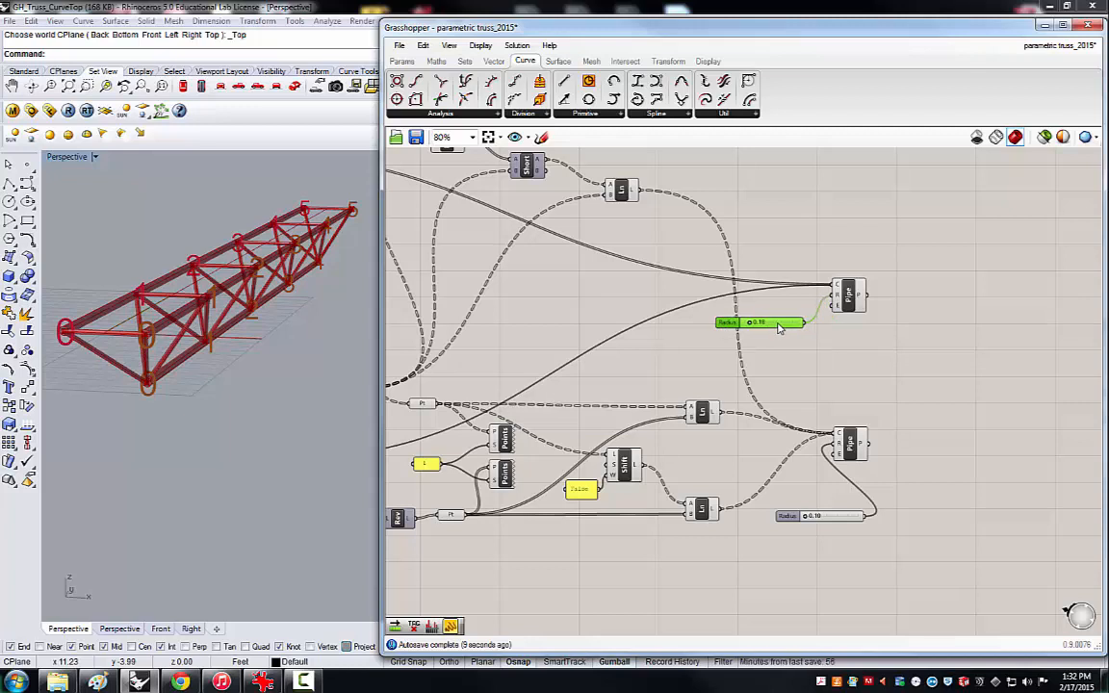
Shift the chord Pipe and the web Pipe, each with its Radius slider, farther right to free up canvas space.
left_click(860, 352)
left_click_drag(864, 346, 720, 248)
left_click_drag(850, 295, 895, 300)
left_click(879, 554)
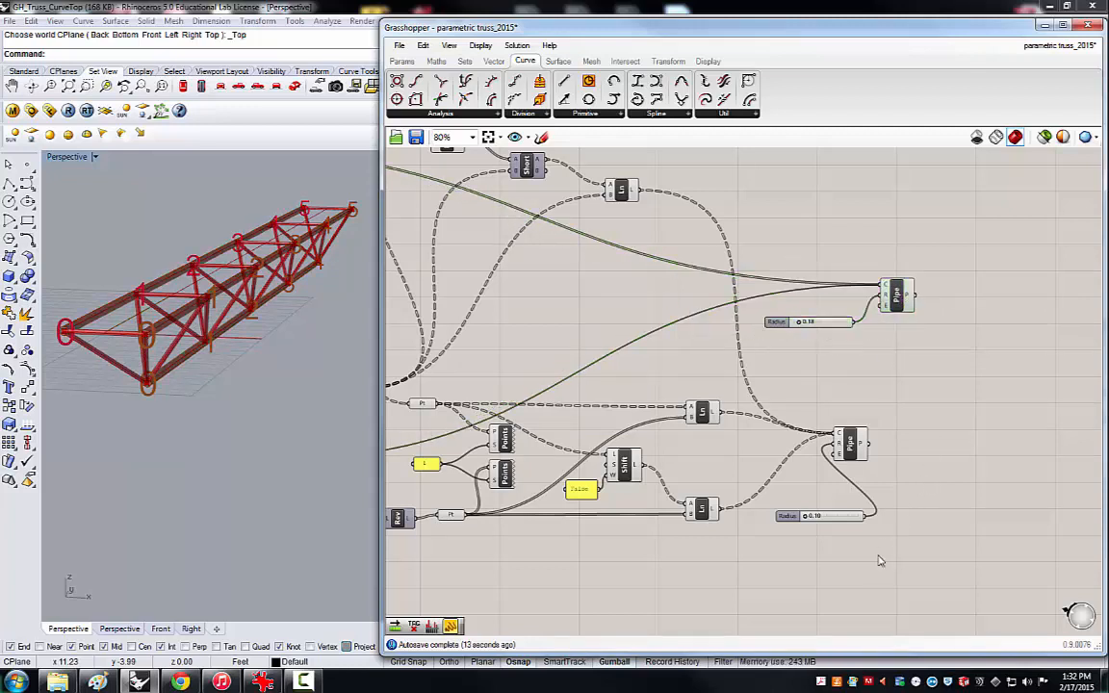
left_click_drag(876, 563, 895, 441)
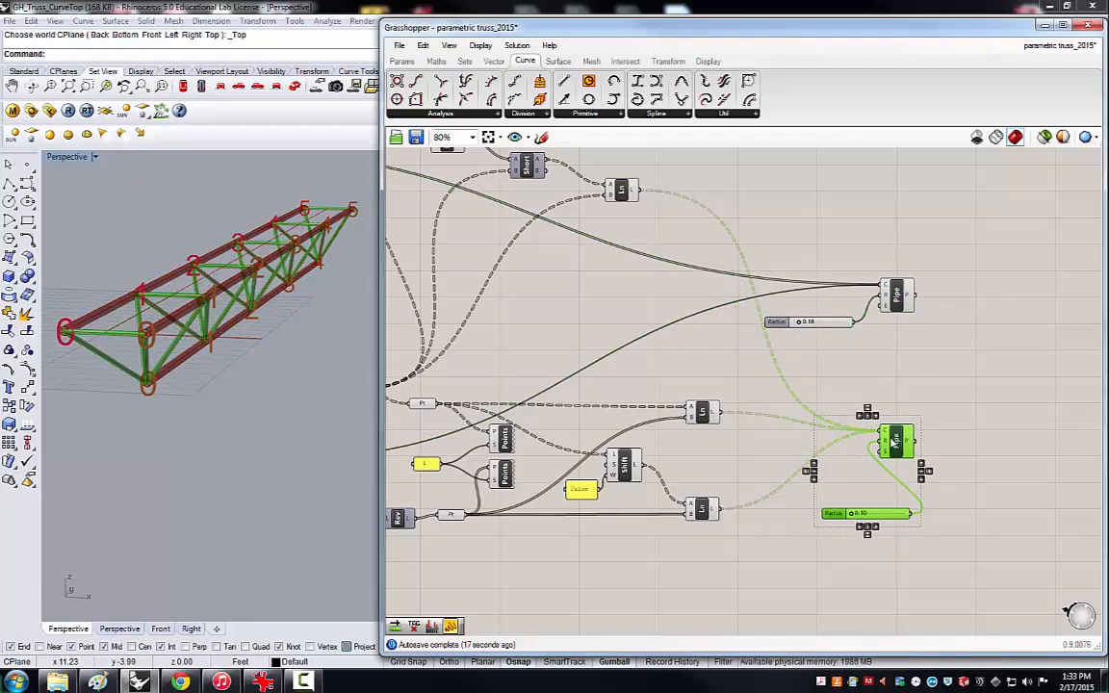
left_click(921, 393)
Arrange the Shortest List and Flatten Tree components compactly beside the cross bar Line.
scroll(921, 393, "down", 2)
scroll(667, 267, "up", 1)
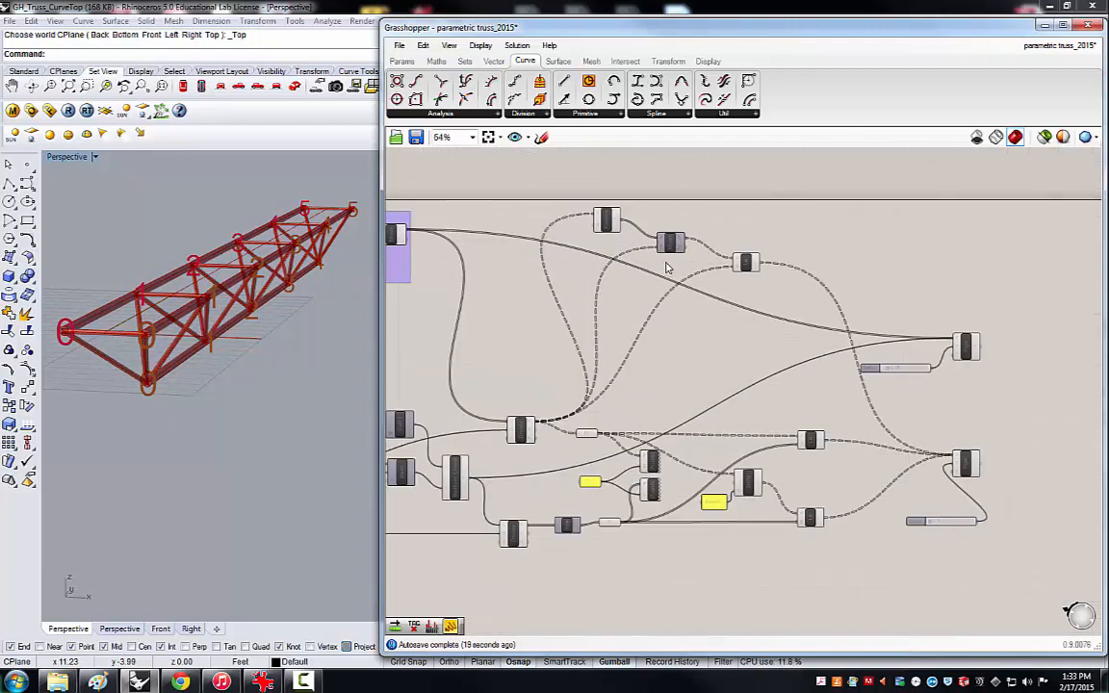
scroll(678, 260, "down", 2)
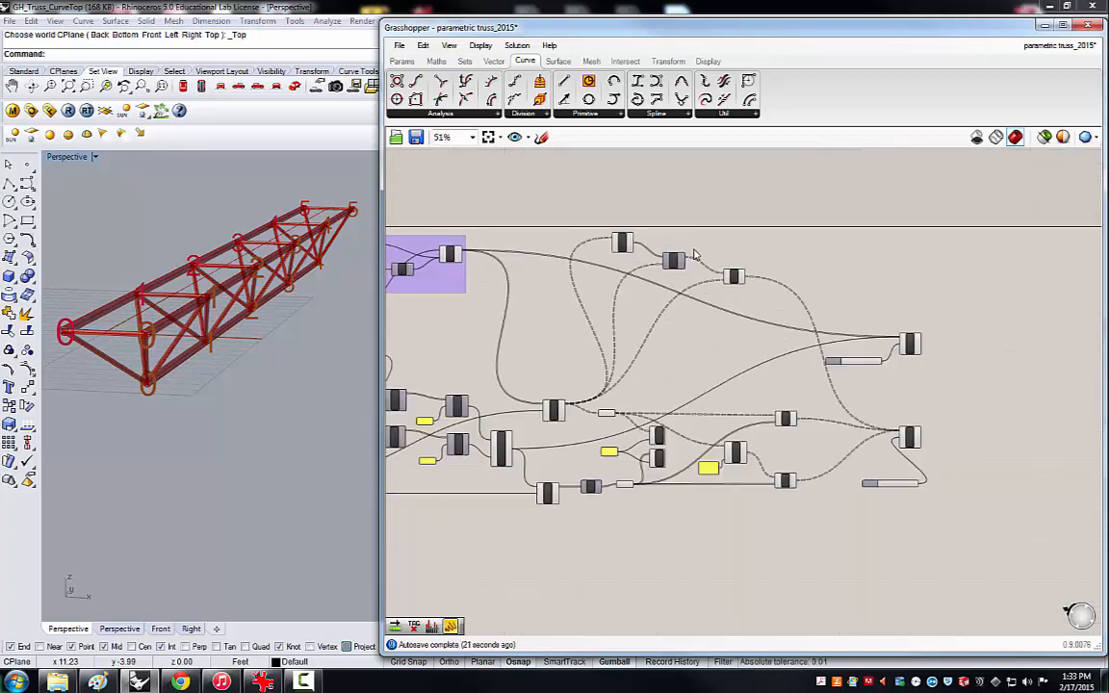
scroll(694, 254, "up", 1)
left_click_drag(605, 243, 718, 256)
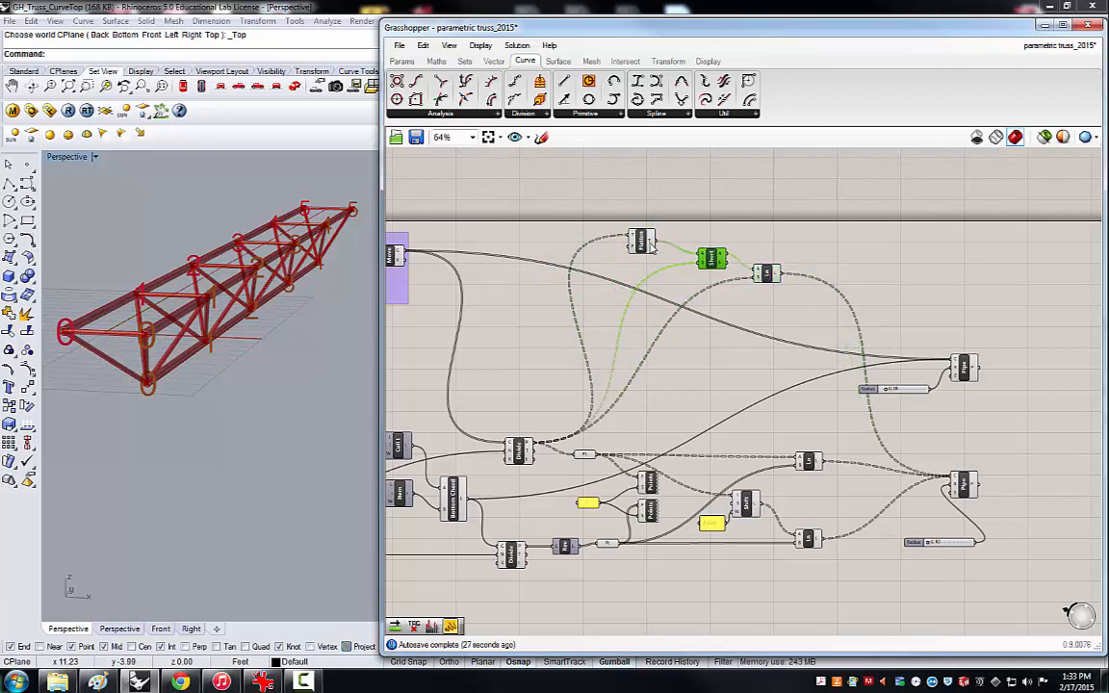
left_click_drag(648, 247, 666, 250)
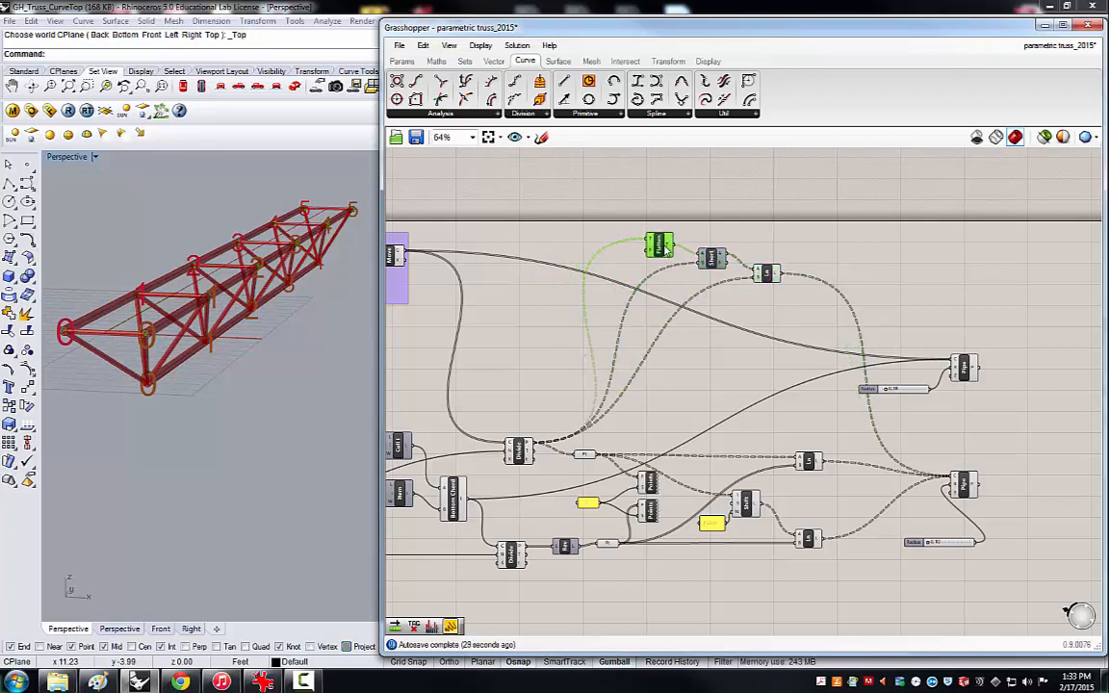
left_click(805, 243)
Group the Flatten Tree, Shortest List and cross bar Line components.
left_click_drag(782, 293, 640, 231)
middle_click(765, 275)
left_click(766, 274)
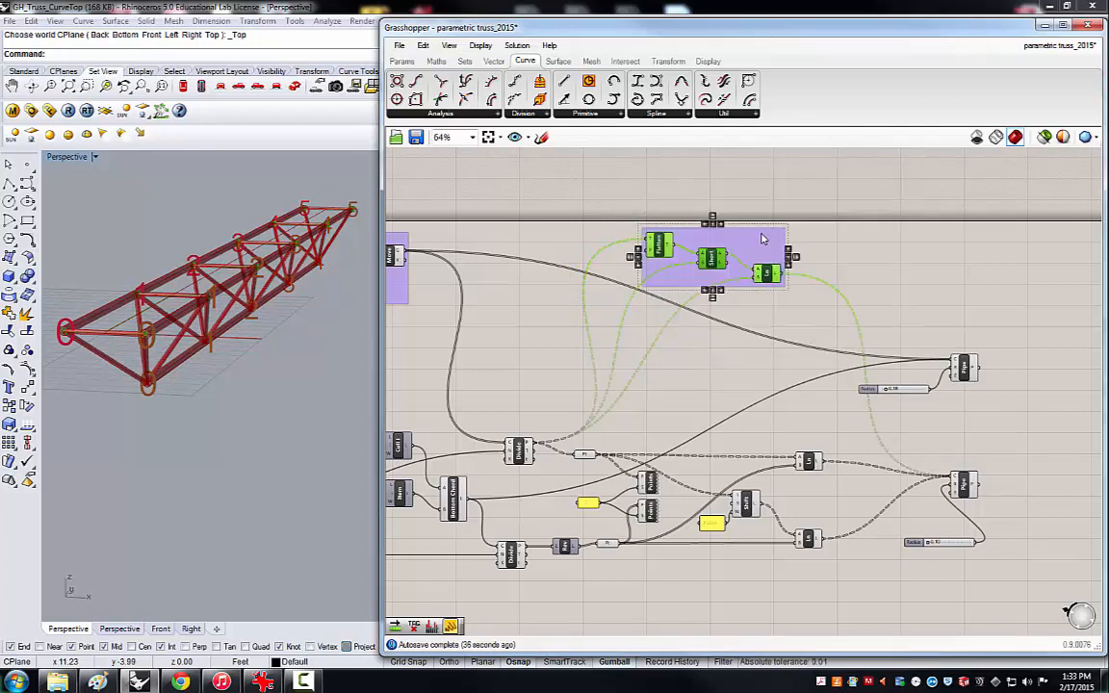
left_click(826, 250)
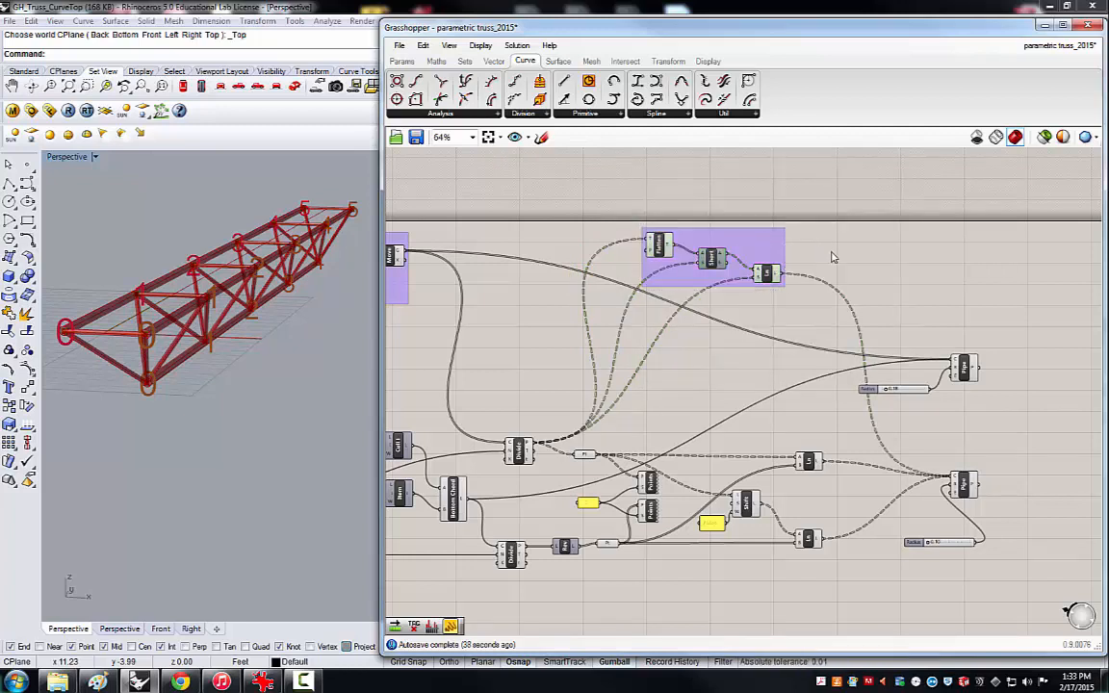
Add a Scribble note beside the new group with the text "Create Cross Bars".
double_click(834, 257)
type("scri")
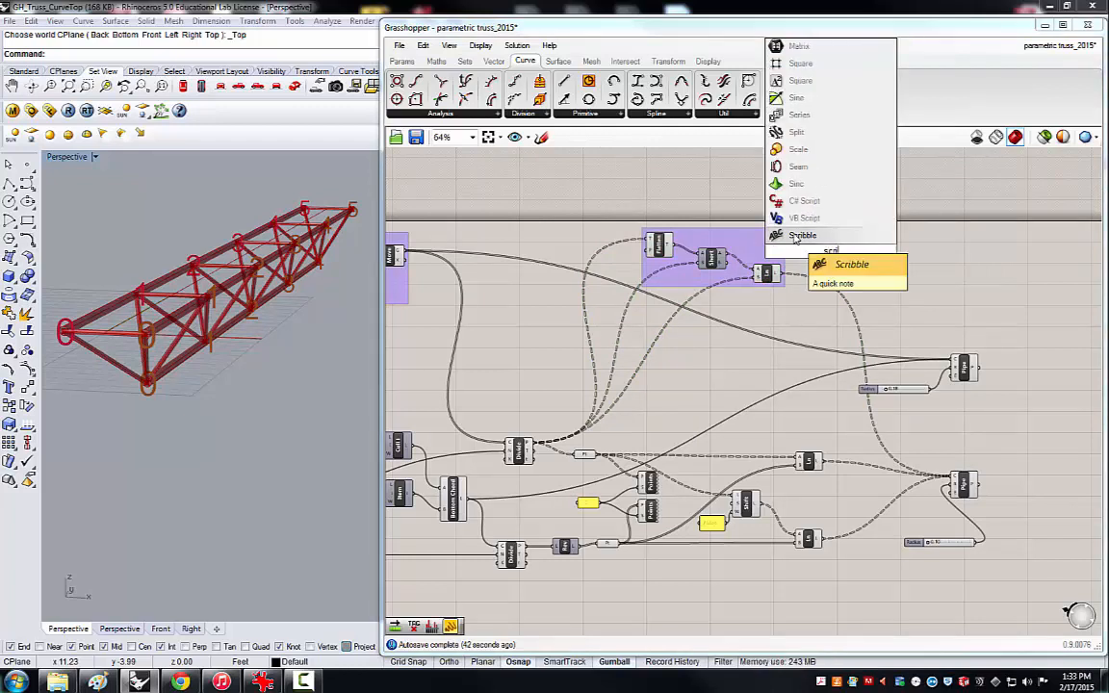
left_click(805, 239)
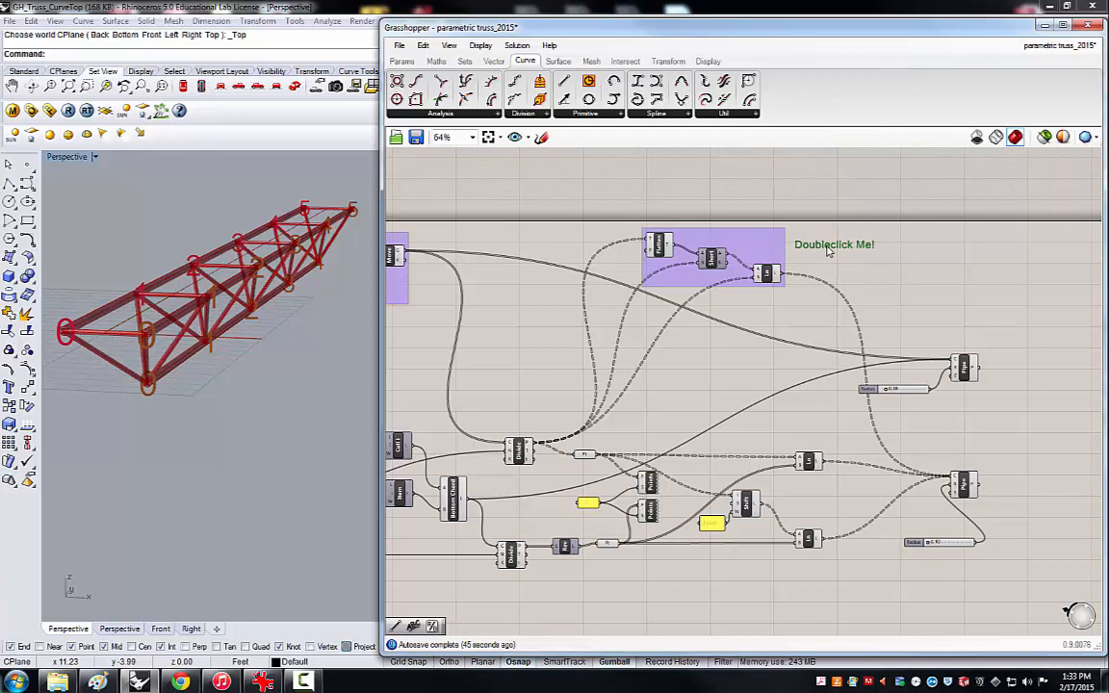
double_click(827, 252)
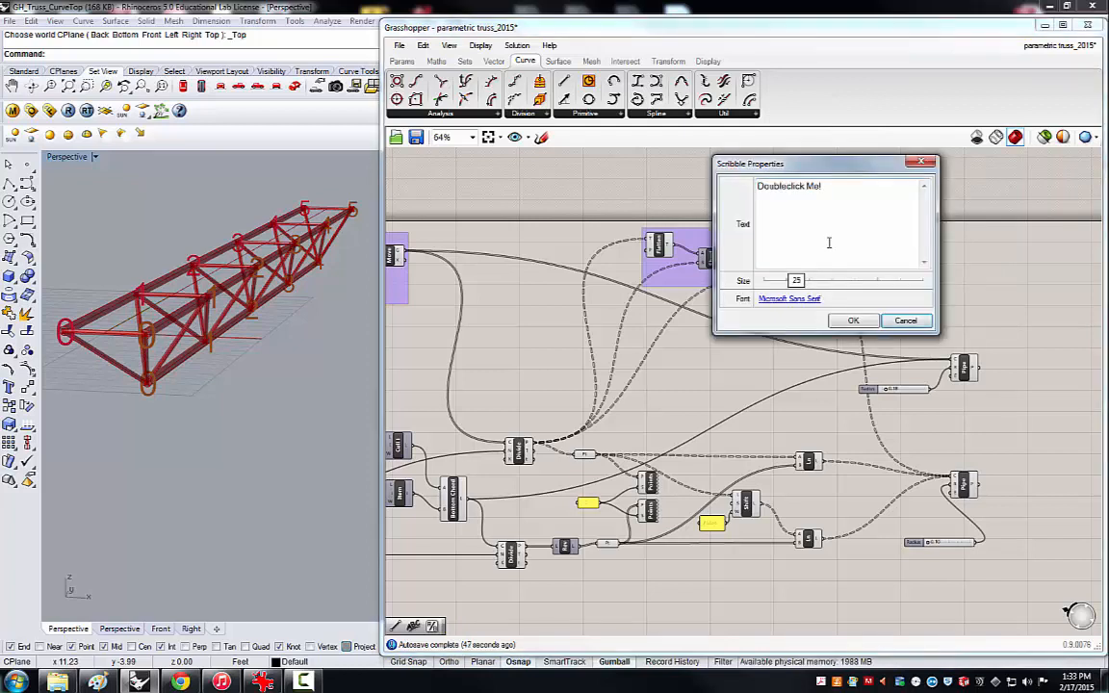
left_click_drag(829, 243, 733, 183)
type("C")
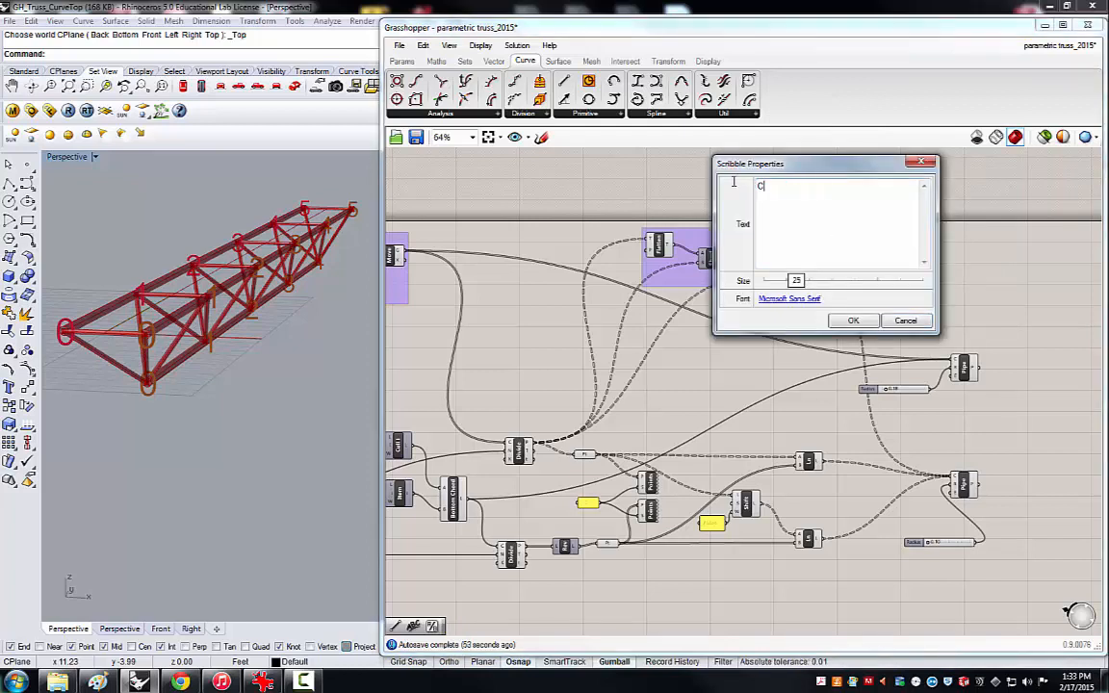
type("reate Ci")
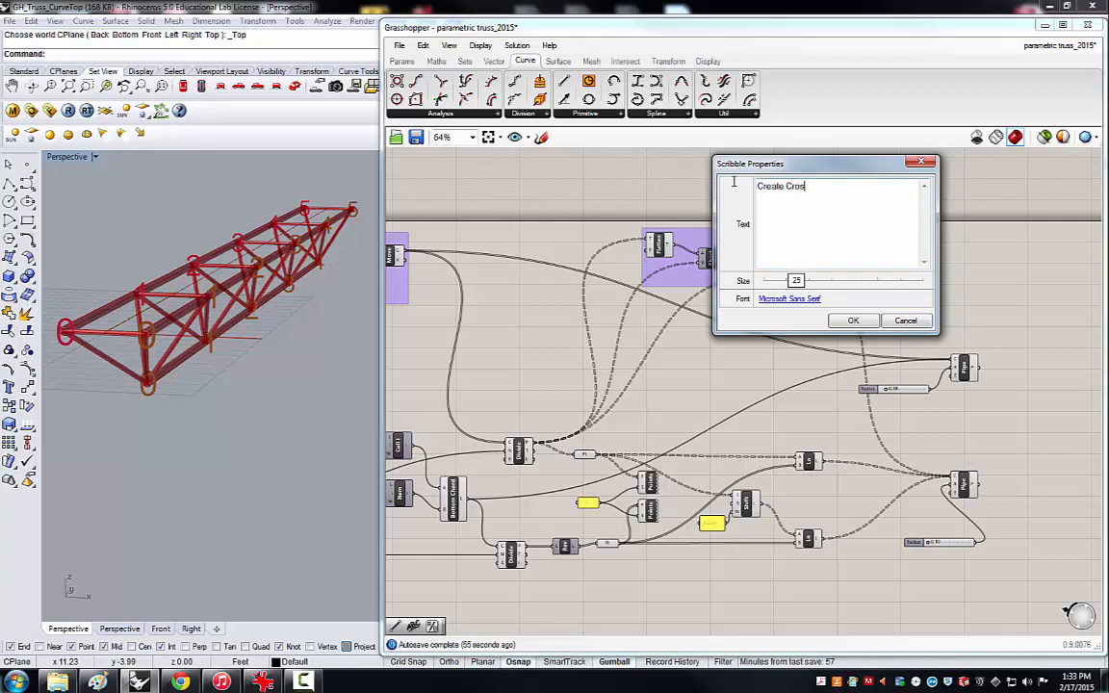
left_click(851, 322)
Place the "Create Cross Bars" label over the Flatten Tree, Shortest List and Line group and add it to that group.
left_click_drag(835, 243, 735, 242)
left_click(811, 239)
mouse_move(796, 301)
left_mouse_down()
mouse_move(708, 241)
mouse_move(592, 204)
left_mouse_up()
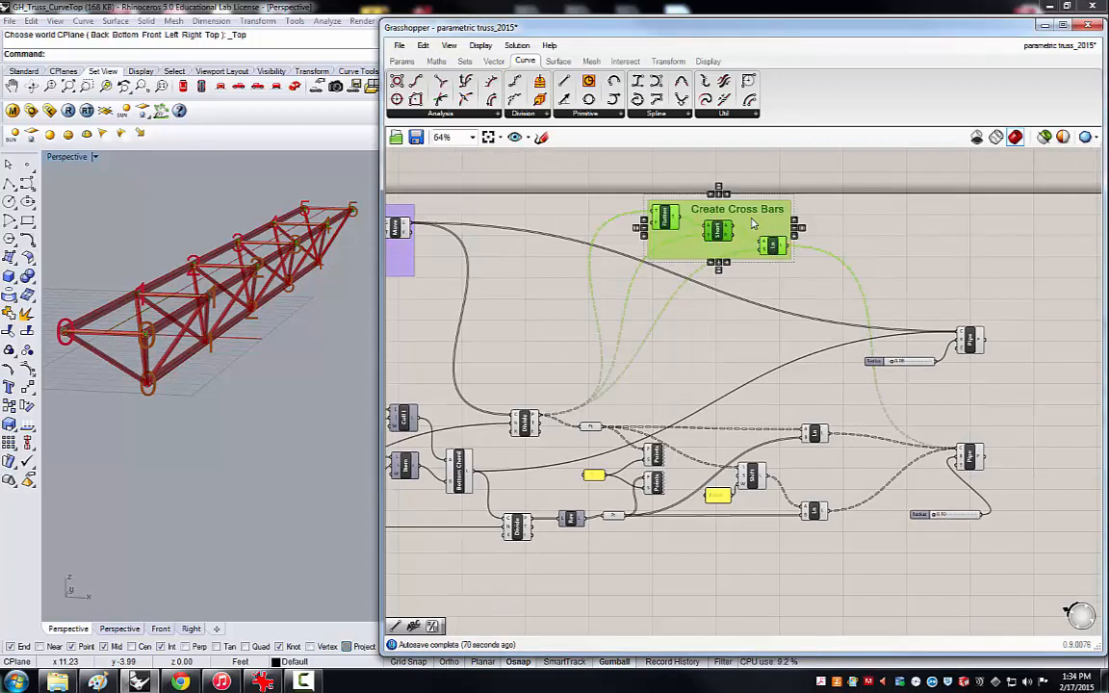
right_click(753, 222)
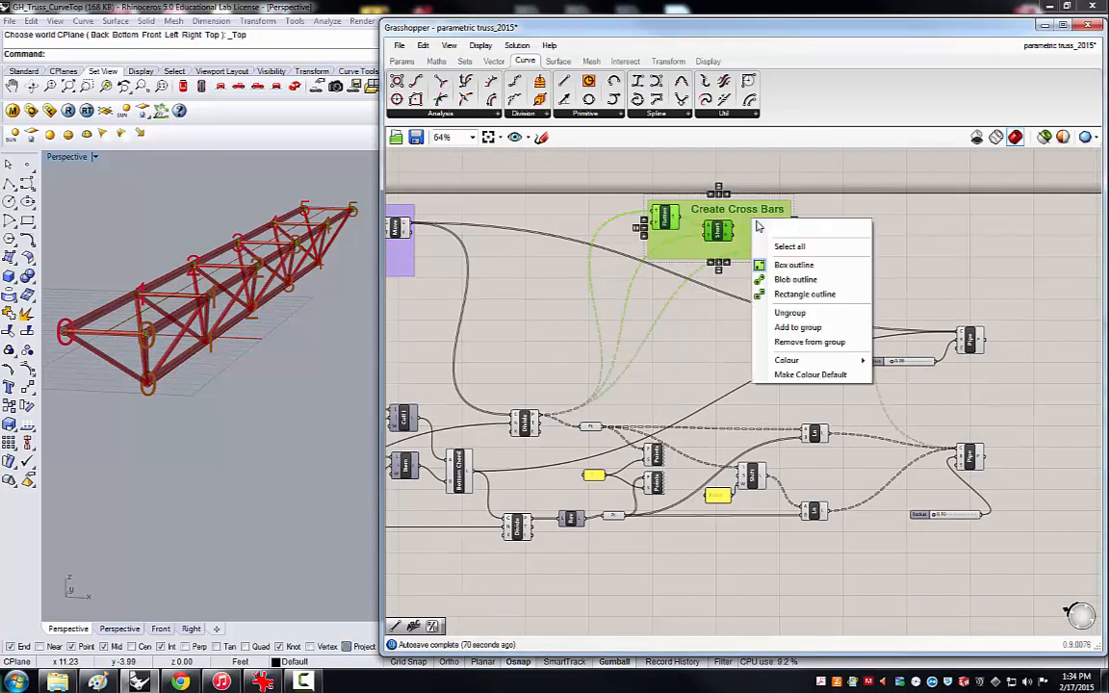
left_click(799, 329)
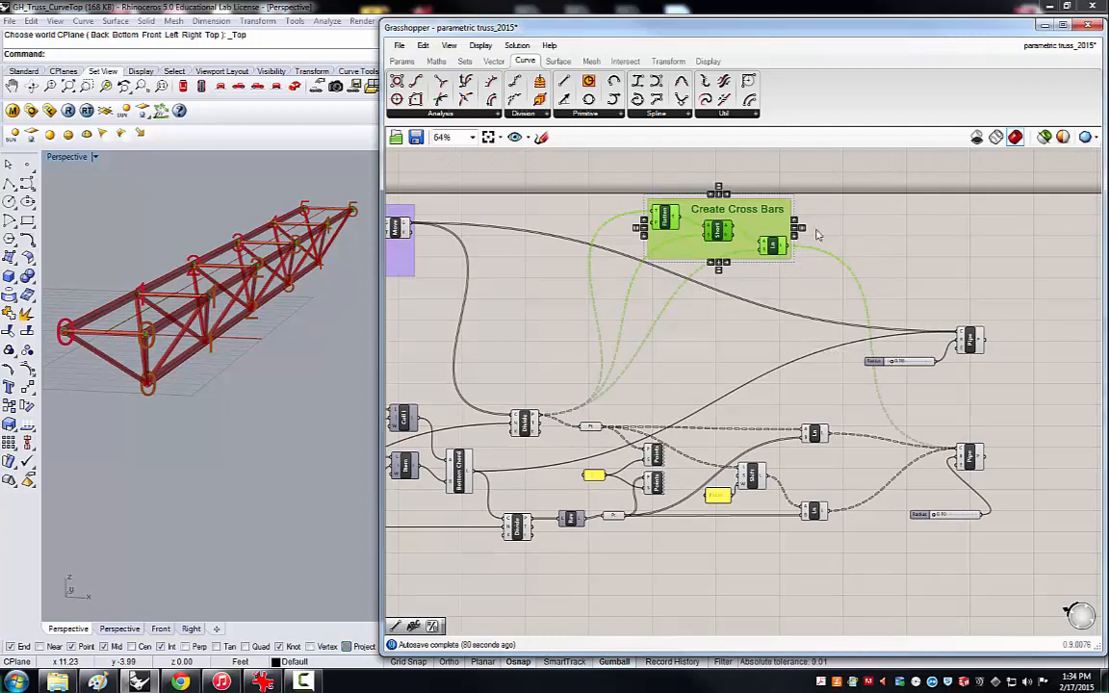
left_click(797, 227)
left_click(788, 245)
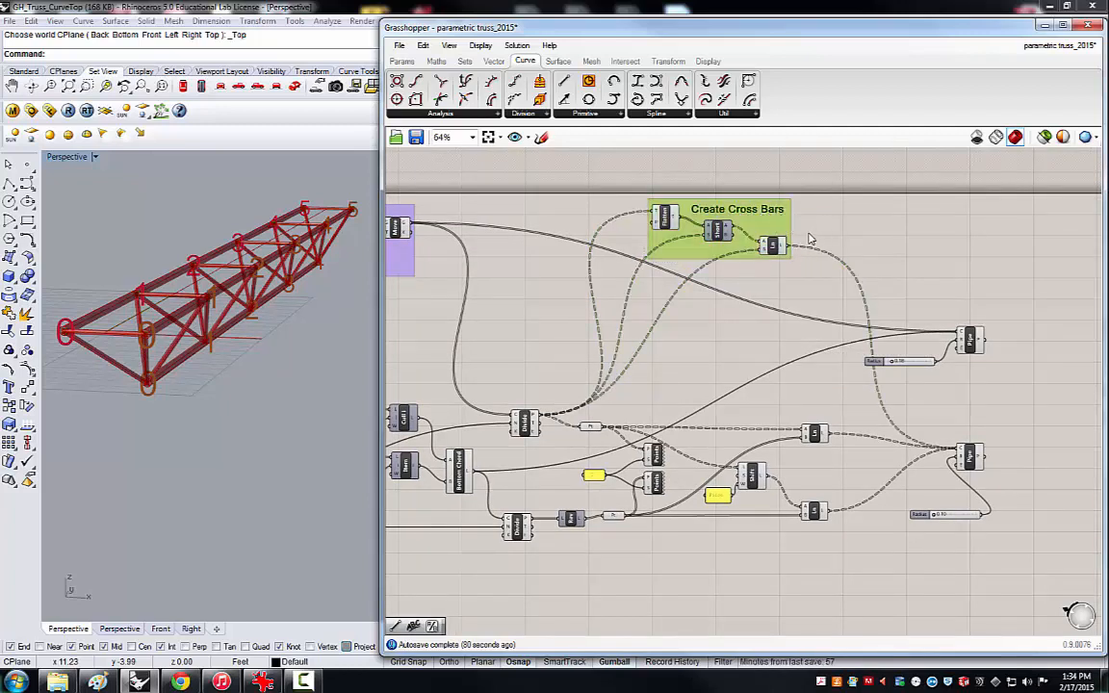
left_click_drag(809, 234, 727, 206)
left_click(834, 226)
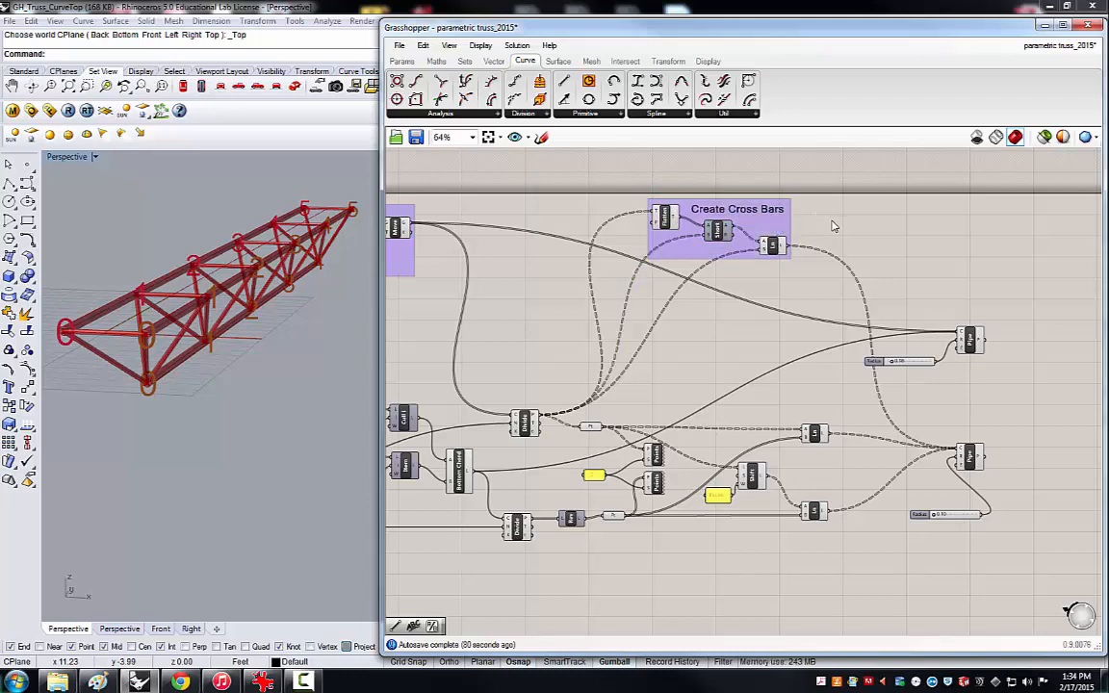
Set the truss Length slider to 27.54.
scroll(839, 296, "down", 3)
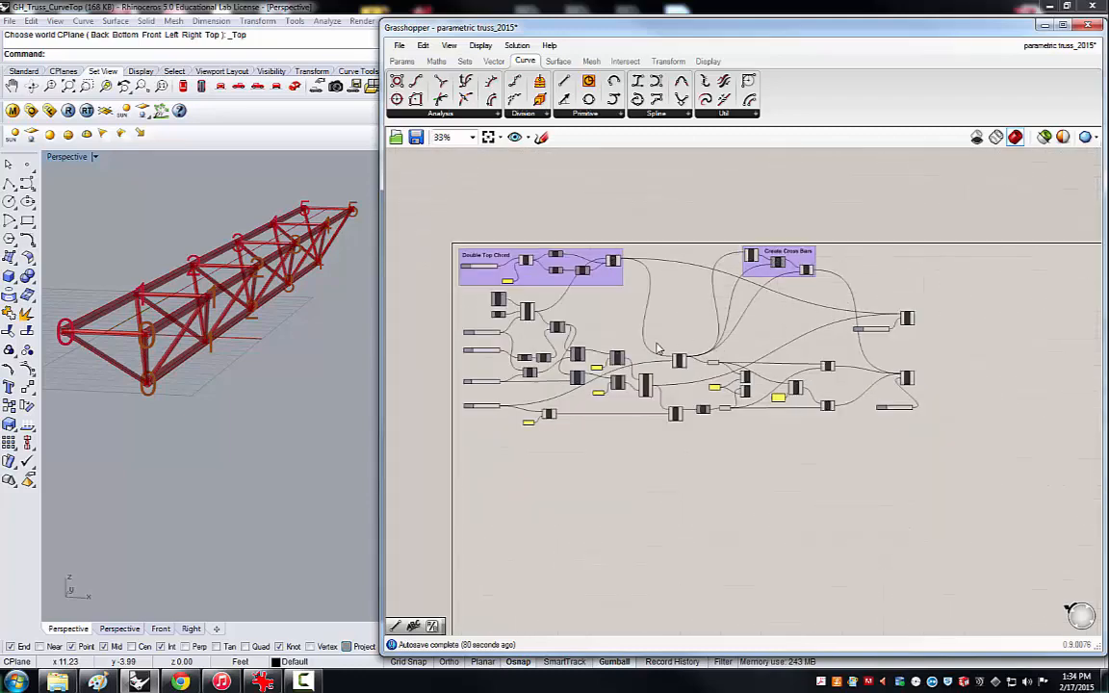
scroll(578, 357, "up", 2)
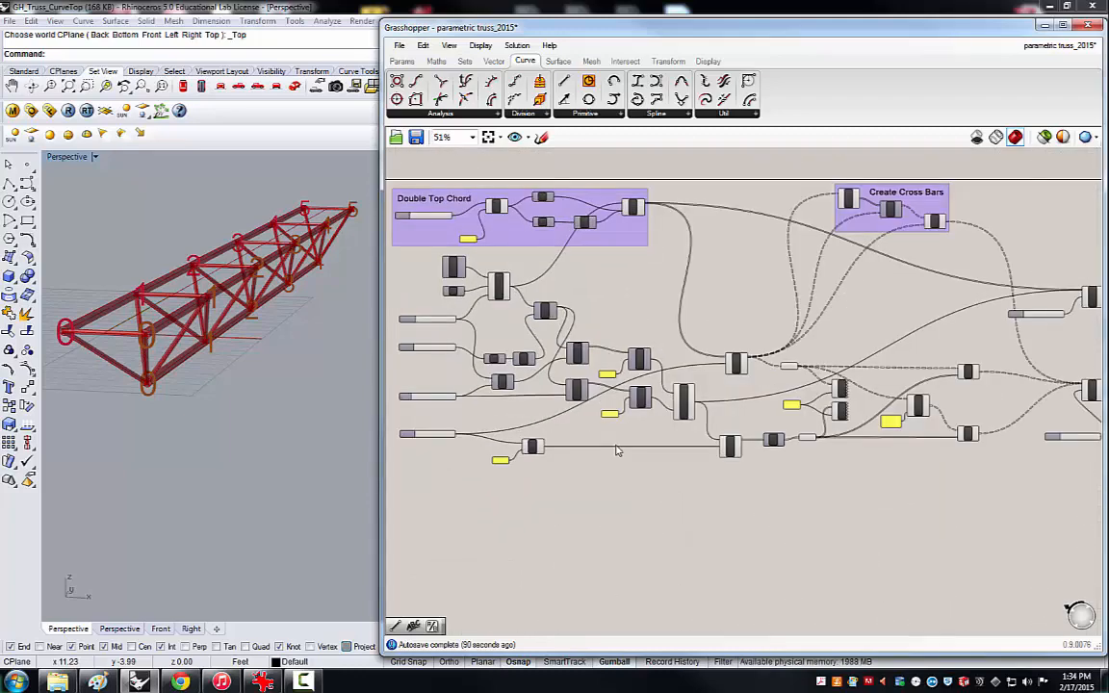
right_click_drag(617, 451, 610, 415)
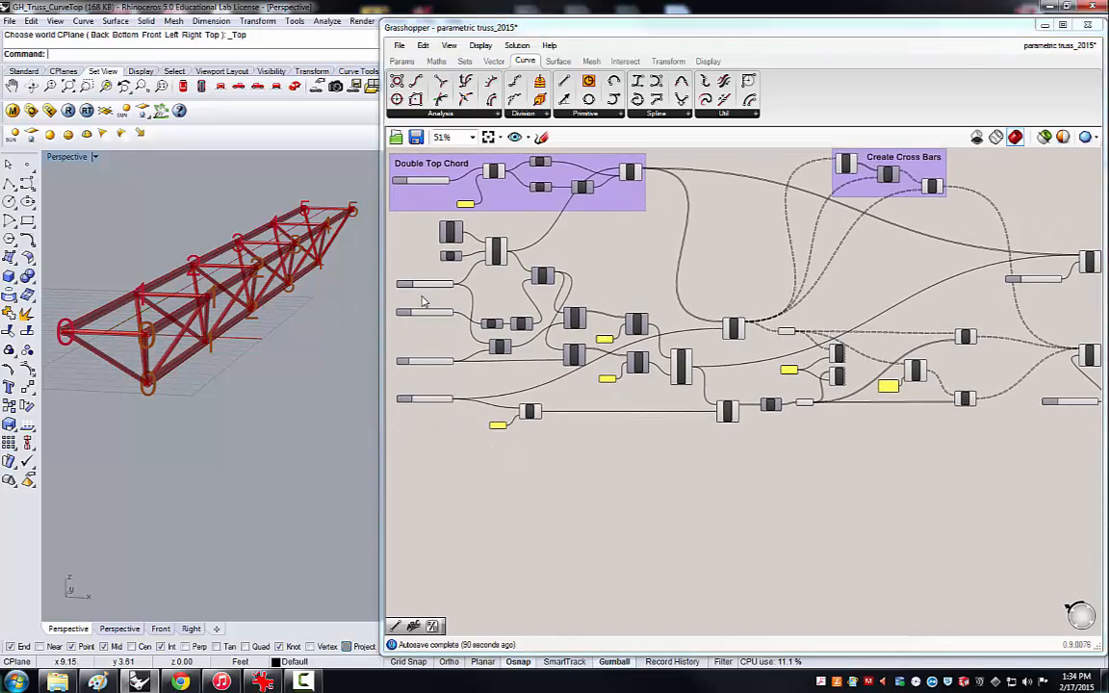
scroll(422, 301, "up", 2)
mouse_move(431, 280)
left_mouse_down()
mouse_move(445, 285)
mouse_move(432, 285)
left_mouse_up()
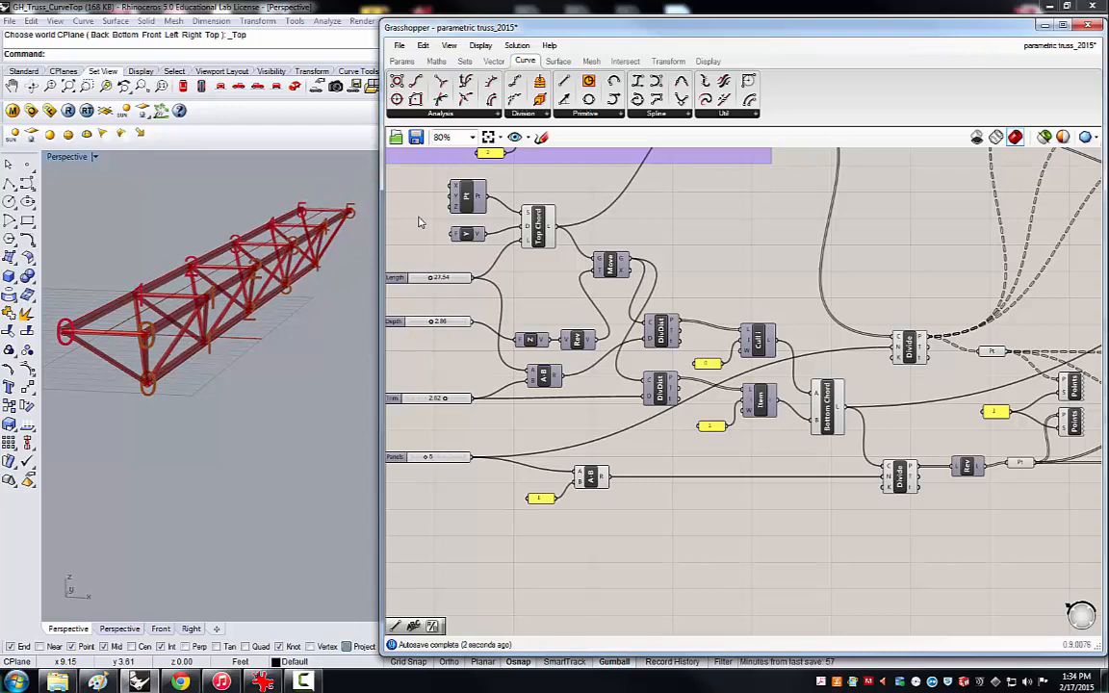
Save the definition to the Desktop as a new Grasshopper Binary file named "parametric truss_2015_TriChord_Video".
left_click(400, 46)
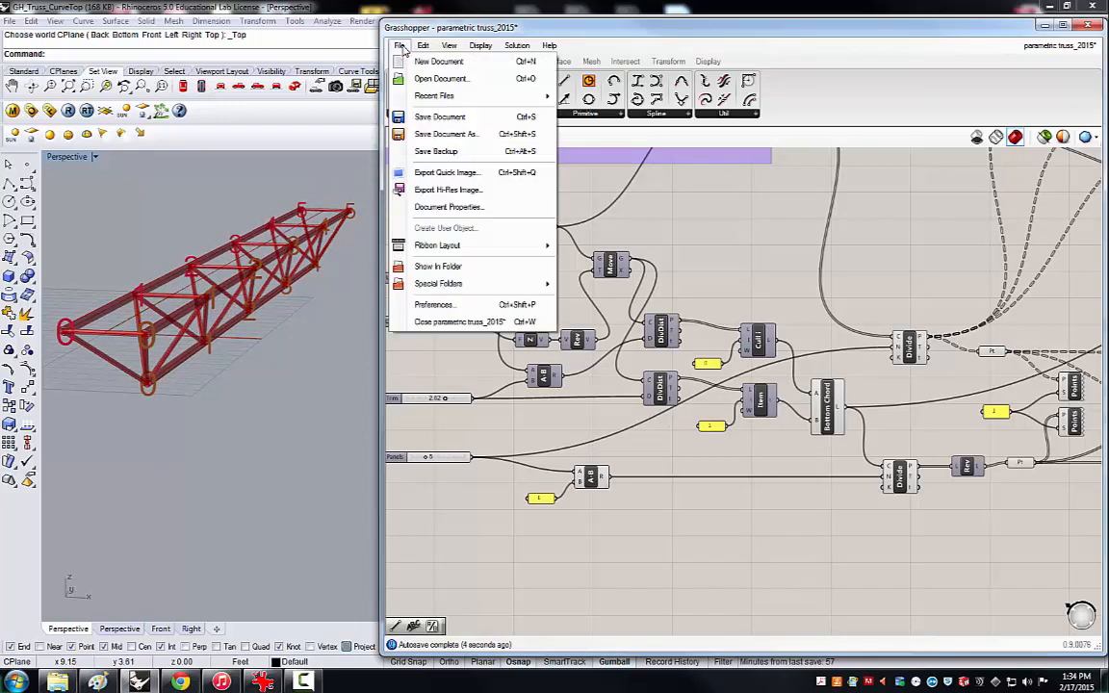
left_click(421, 135)
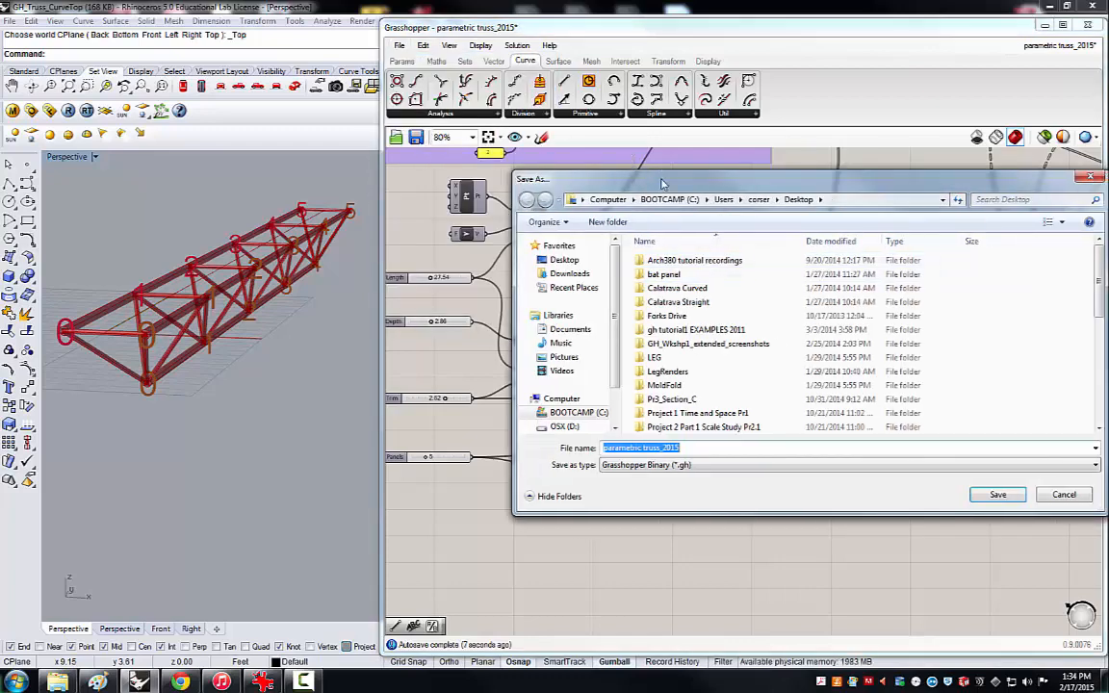
left_click_drag(592, 170, 573, 170)
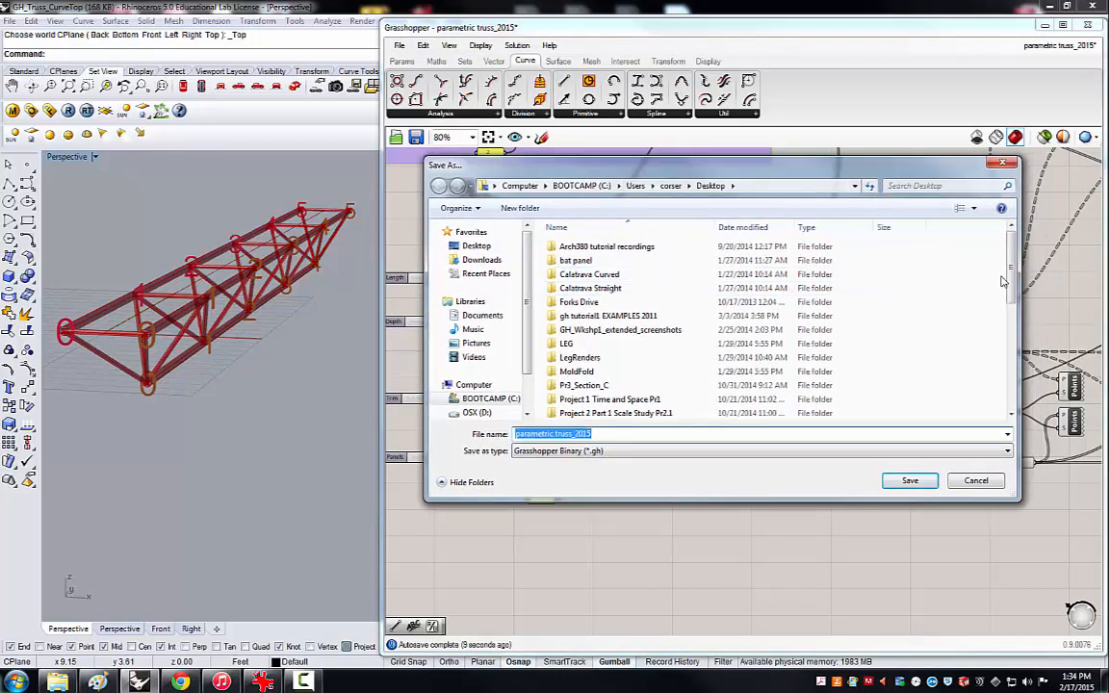
scroll(1010, 279, "down", 5)
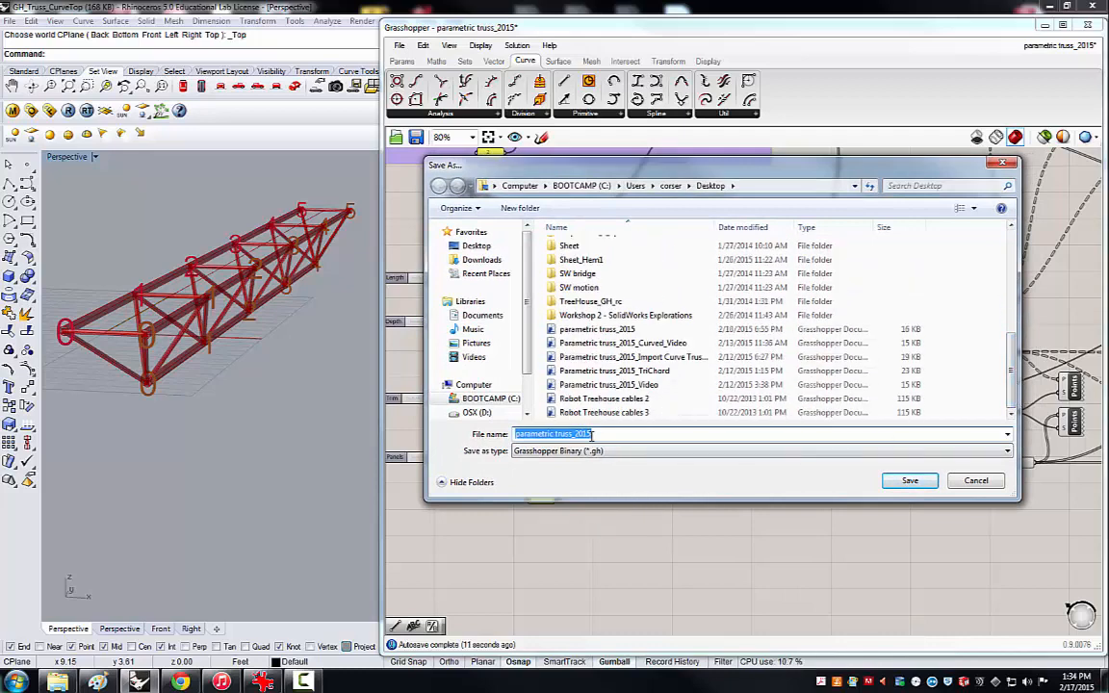
key("End")
type("_Video")
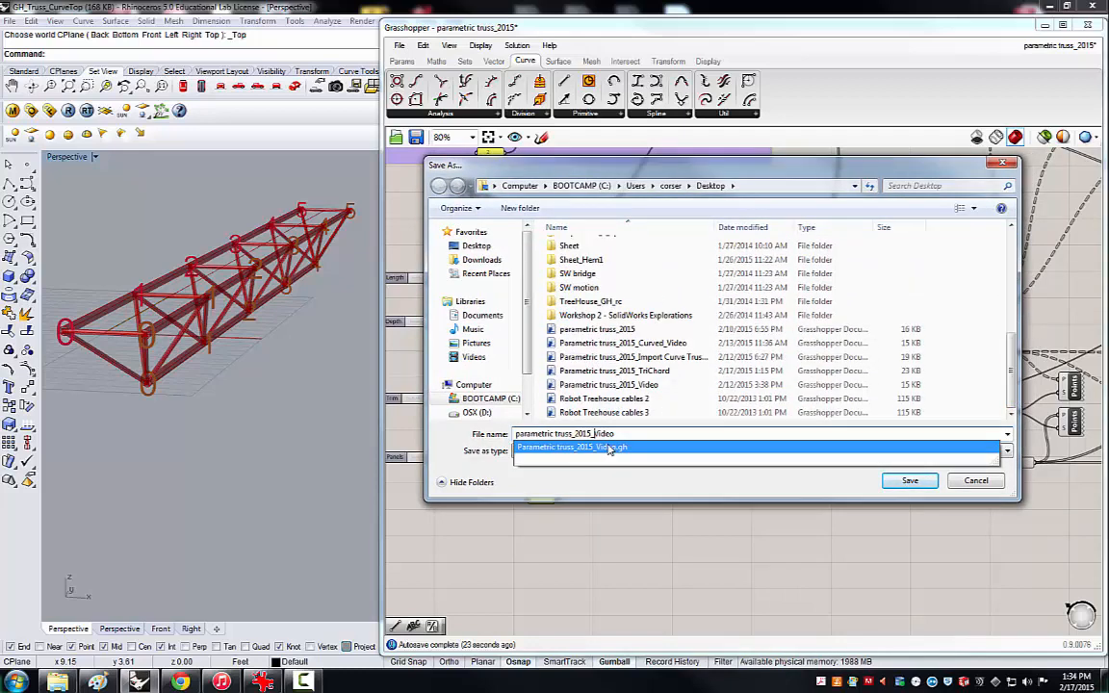
key("Left")
key("Left")
key("Left")
key("Left")
key("Left")
type("TriChord_")
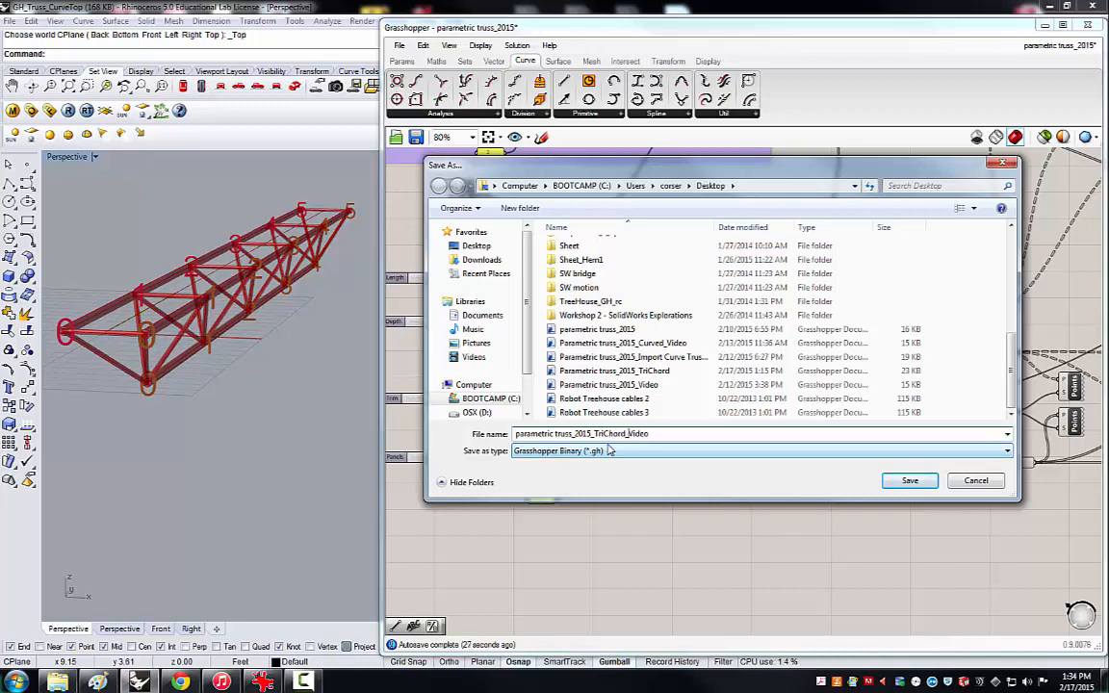
left_click(660, 434)
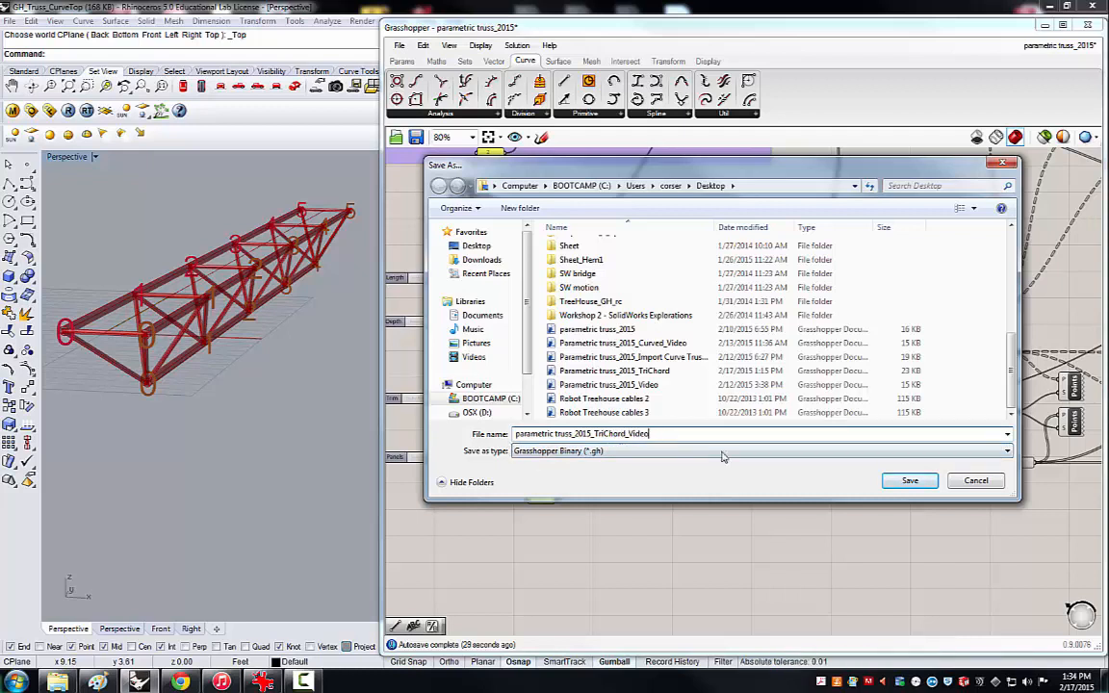
left_click(912, 480)
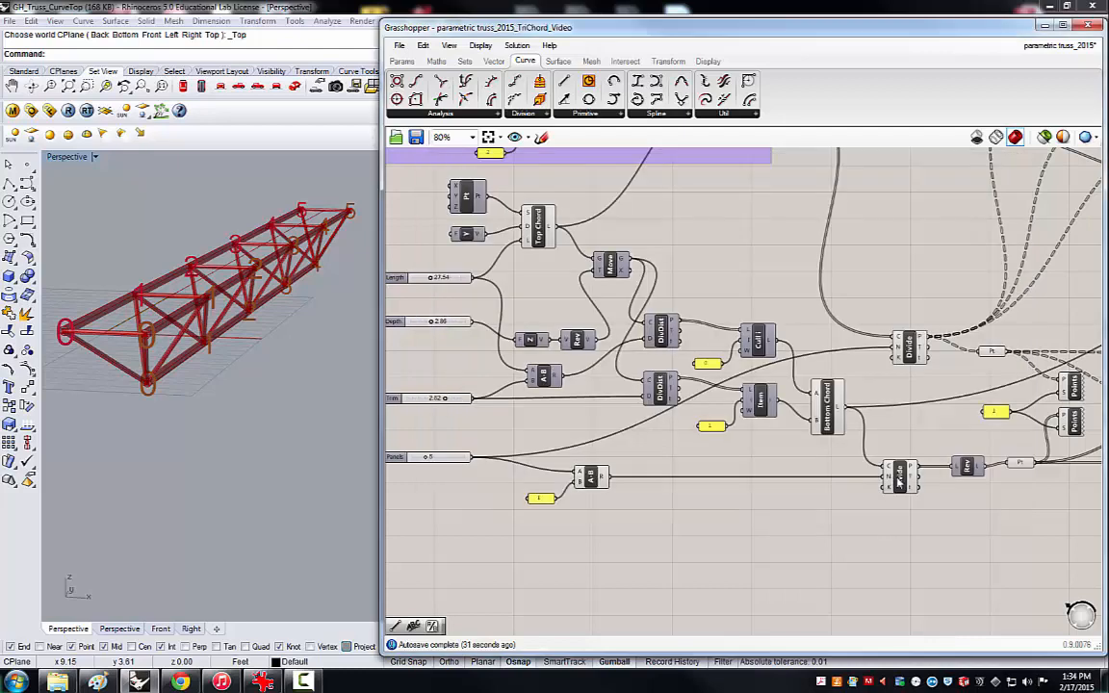
Review the whole saved definition, including the Flatten Tree and Line components in the Create Cross Bars group.
scroll(775, 477, "down", 5)
scroll(871, 508, "up", 3)
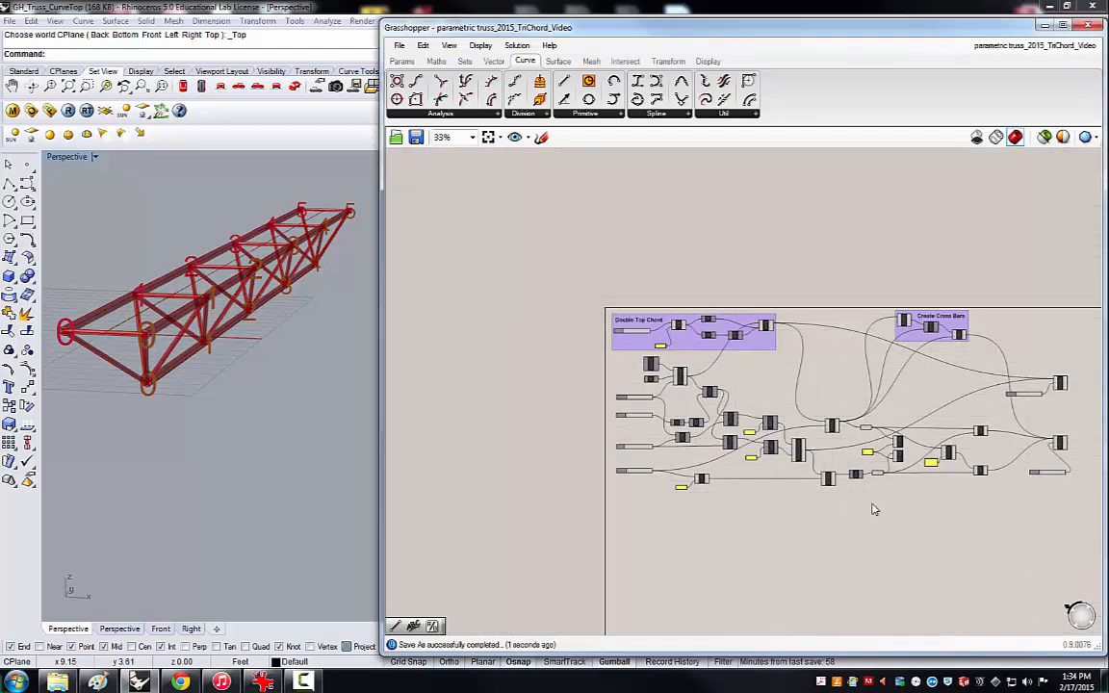
scroll(710, 496, "down", 1)
scroll(913, 522, "up", 1)
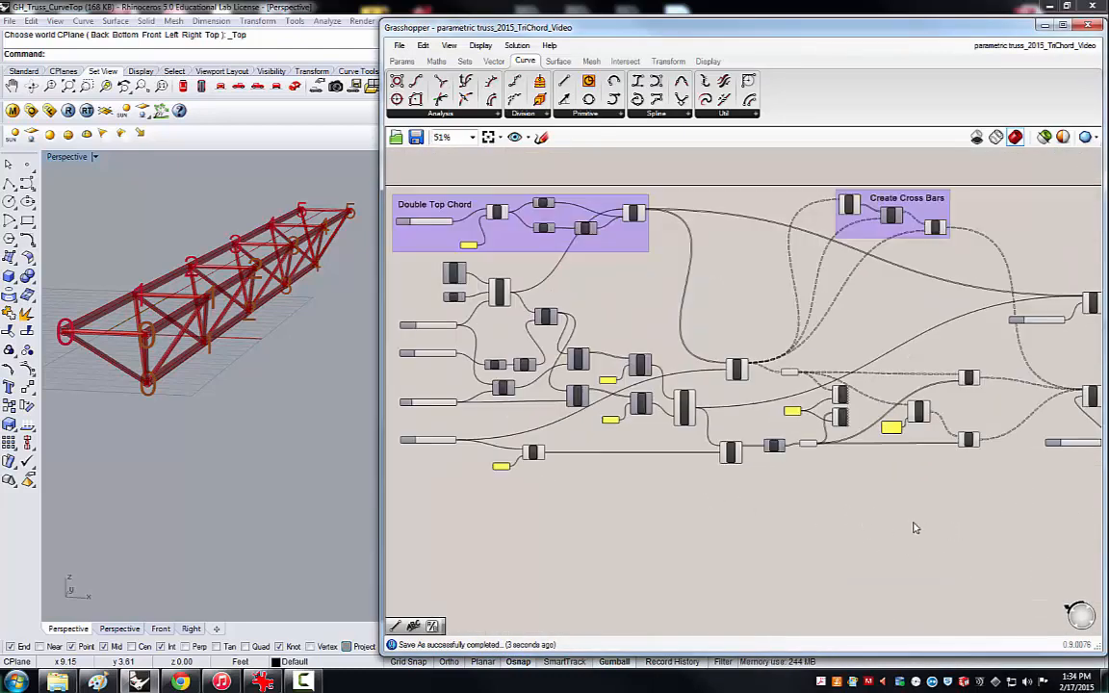
right_click_drag(842, 555, 839, 515)
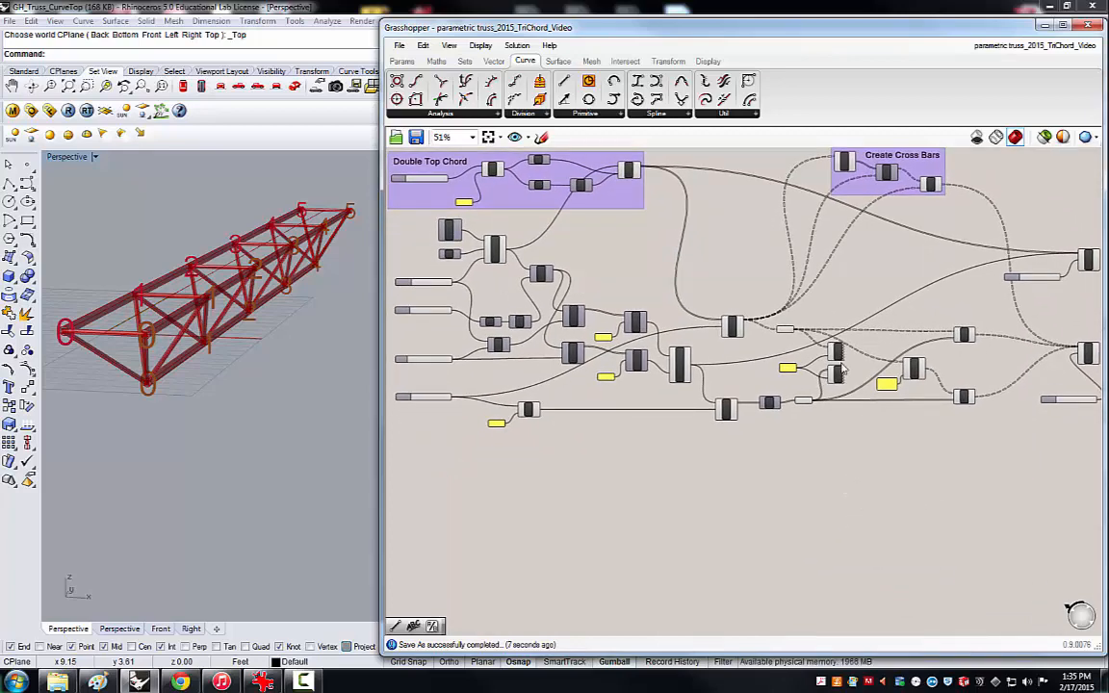
left_click(846, 162)
left_click(930, 184)
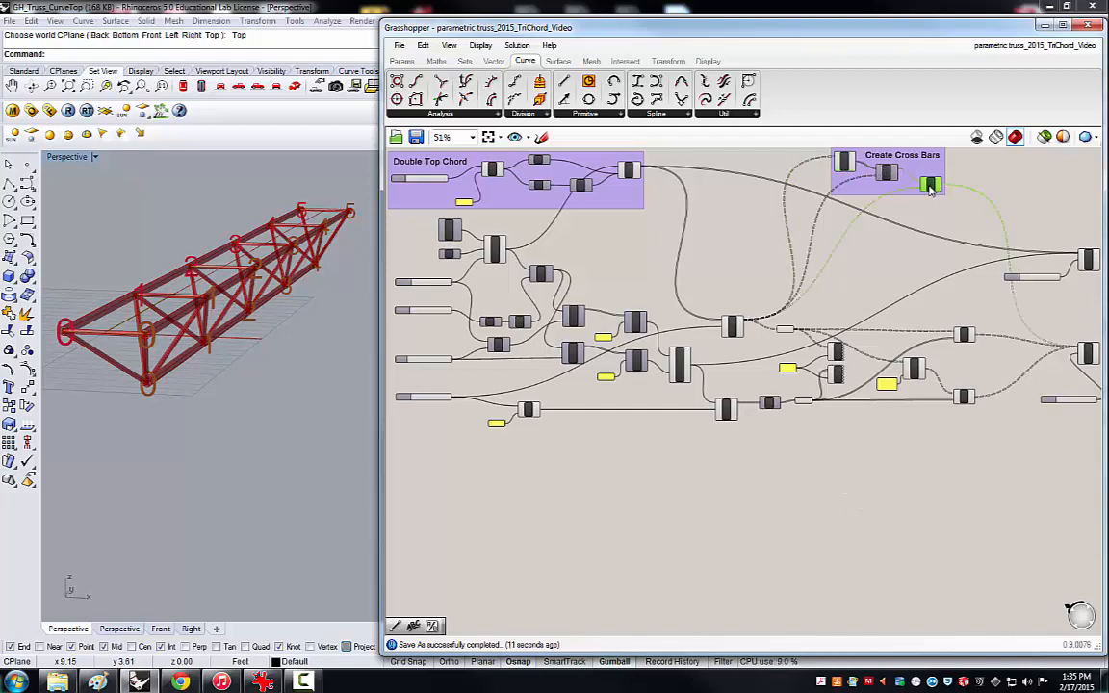
left_click(903, 226)
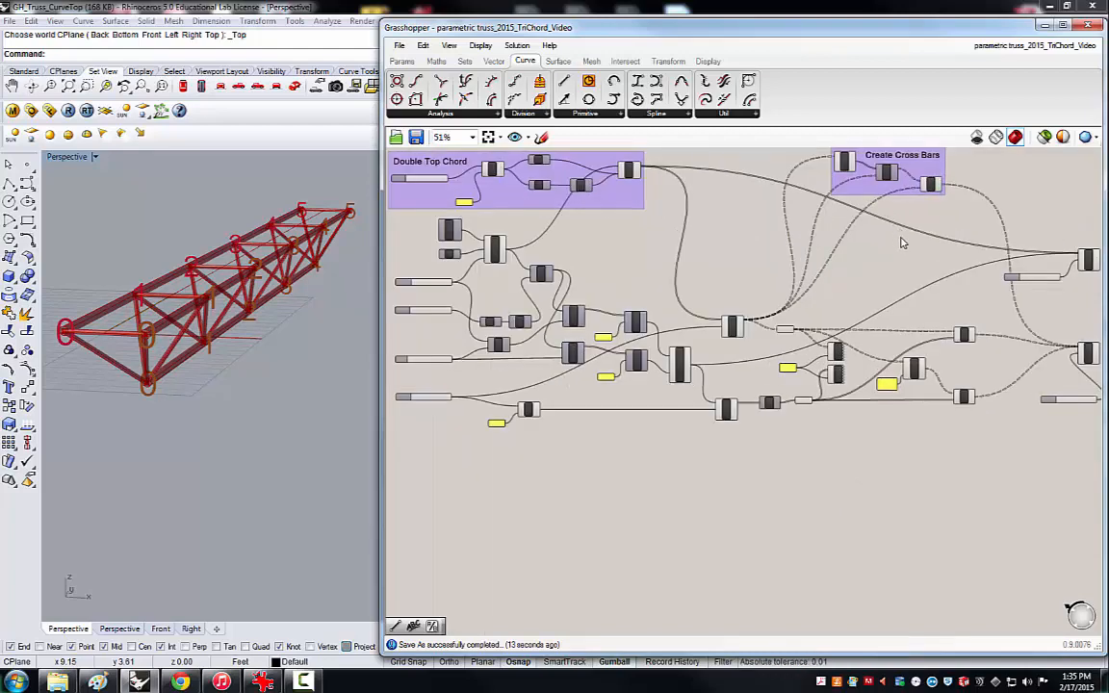
scroll(903, 243, "down", 2)
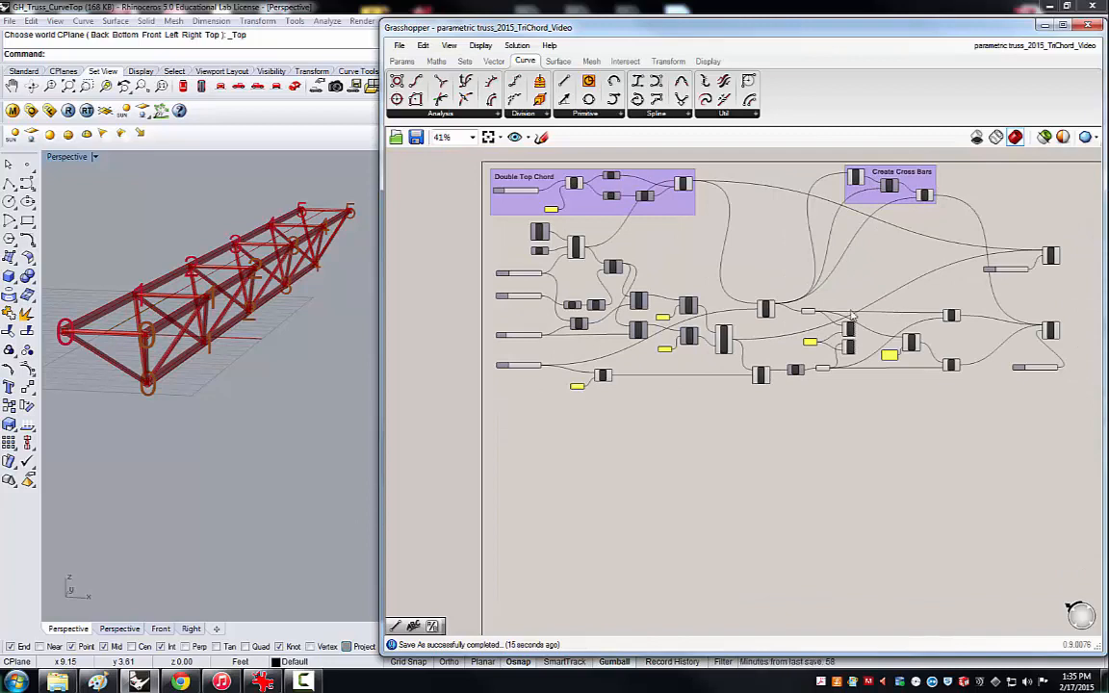